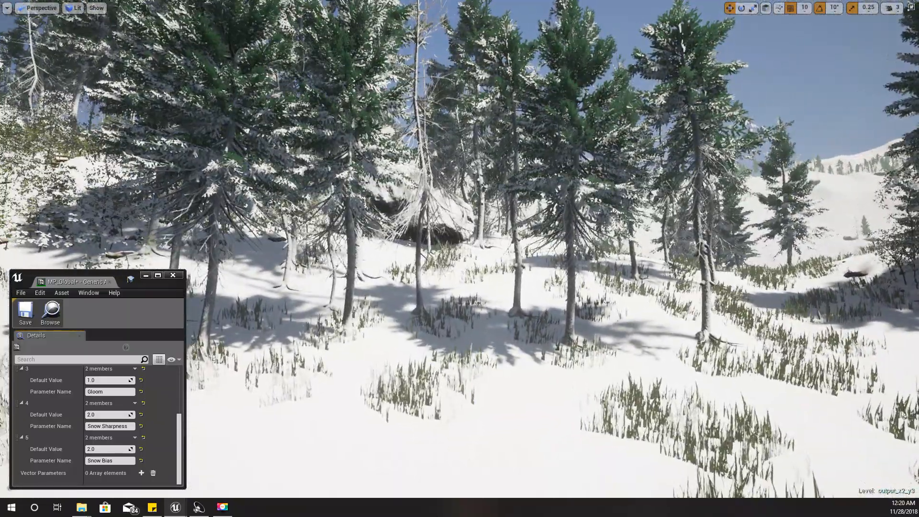
- Set the default values of the Snow Sharpness and Snow Bias parameters to 0
key("d")
key("a")
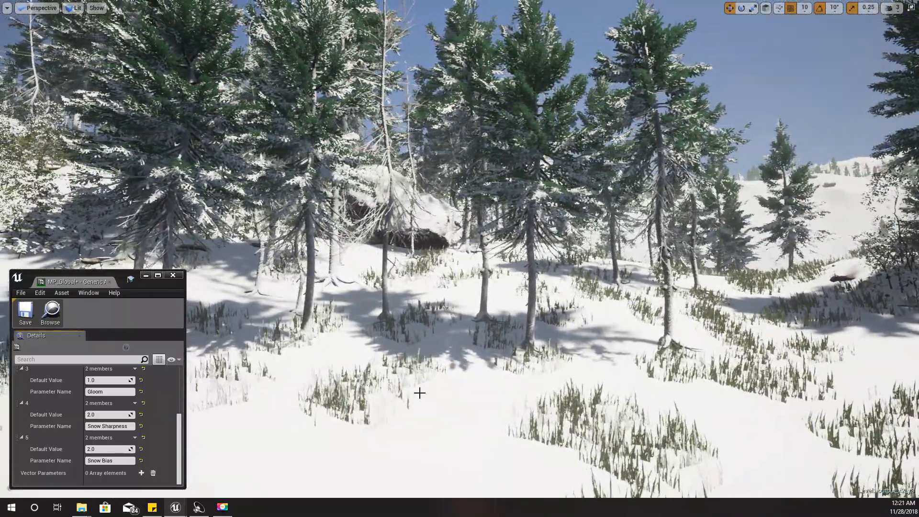
left_click(109, 415)
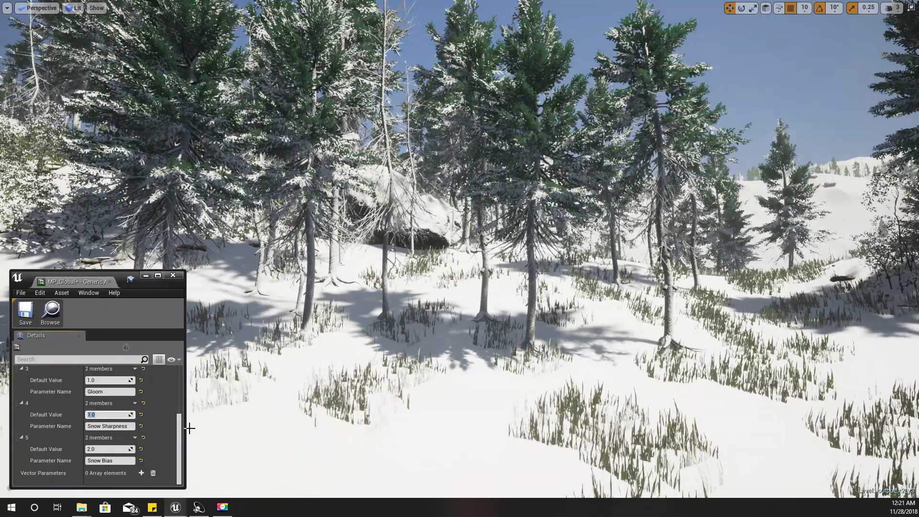
type("0")
key("Return")
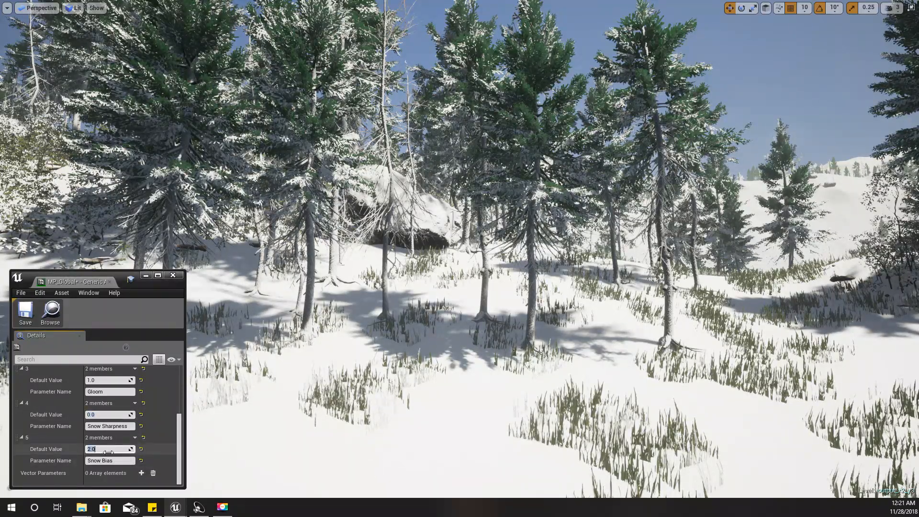
left_click(108, 452)
type("0")
key("Return")
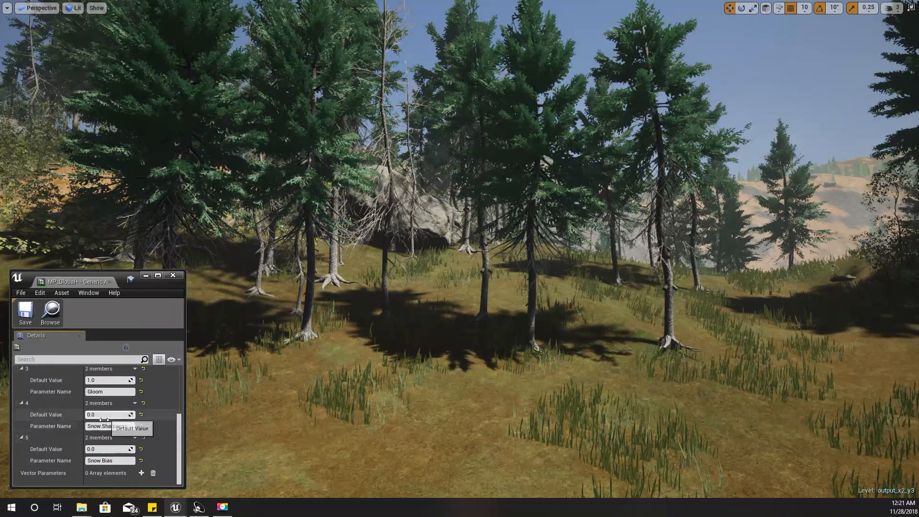
- Raise the Snow Bias default value to about 3.72 and reduce it again to about 0.98
left_click_drag(99, 450, 158, 451)
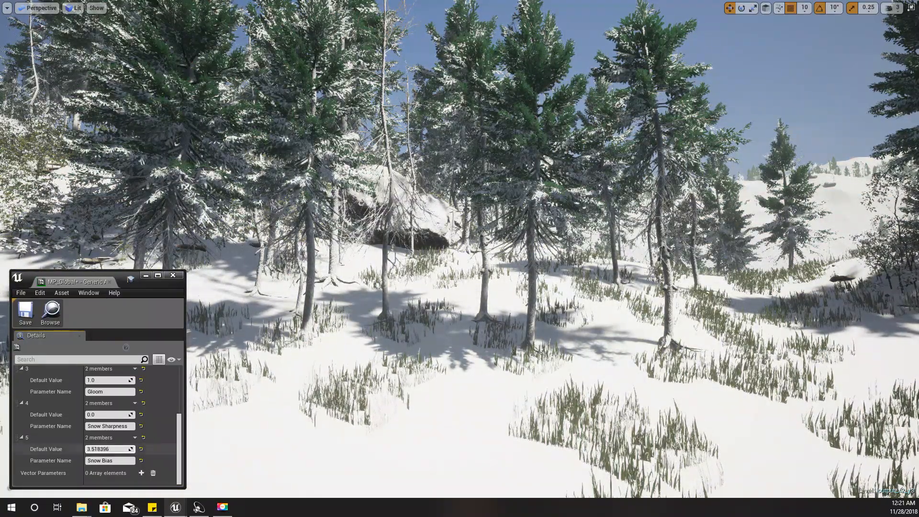
left_click(103, 415)
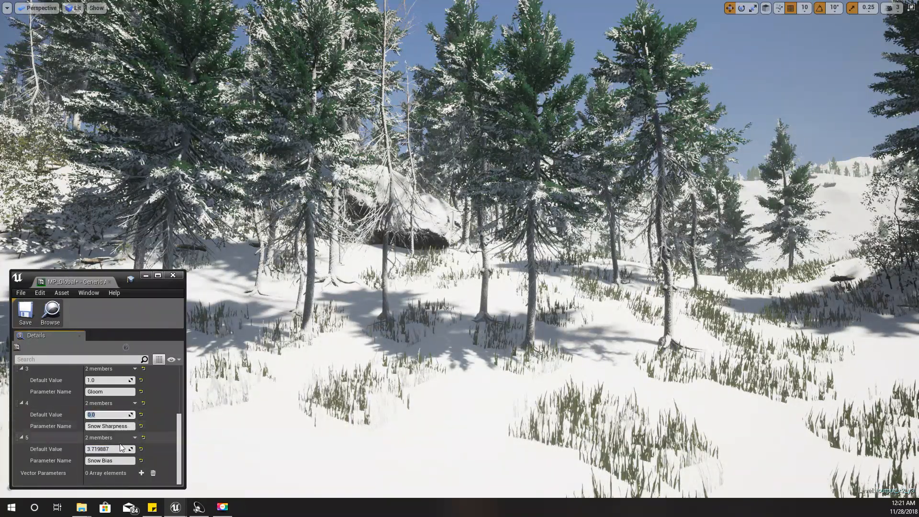
mouse_move(124, 449)
left_mouse_down()
mouse_move(86, 450)
mouse_move(117, 449)
left_mouse_up()
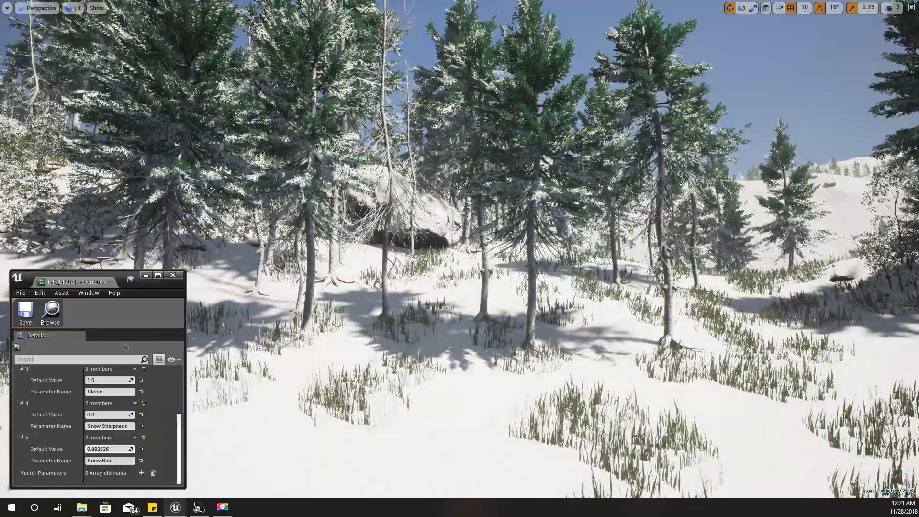
- Set the Snow Bias default value to 1.0, lower it to about 0.48, and close the parameter collection window
key("w")
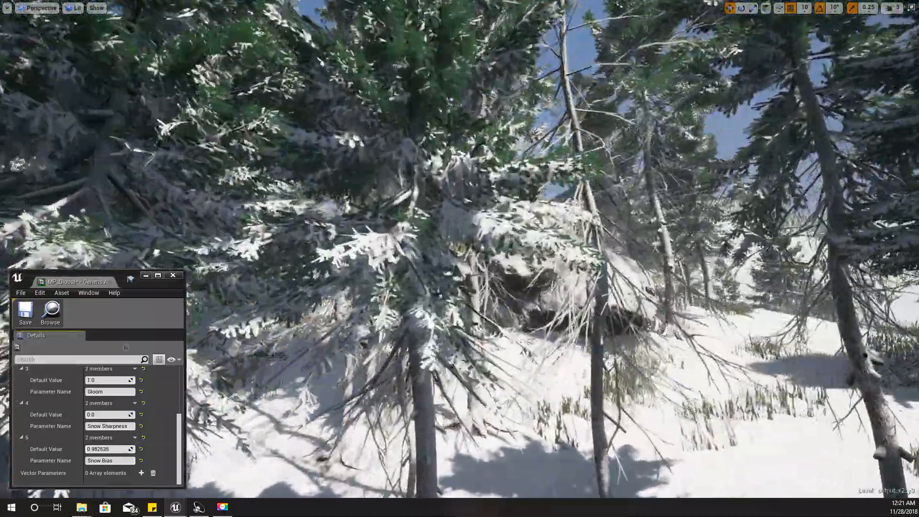
key("w")
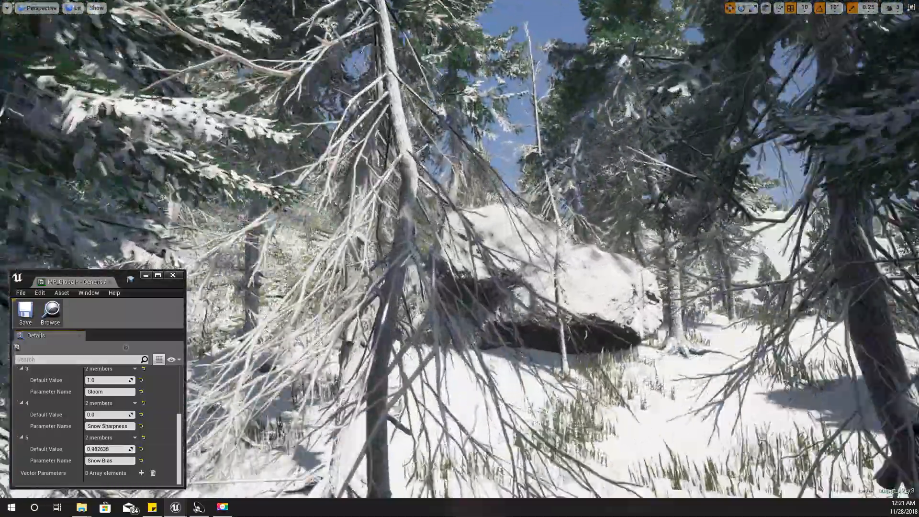
key("w")
key("e")
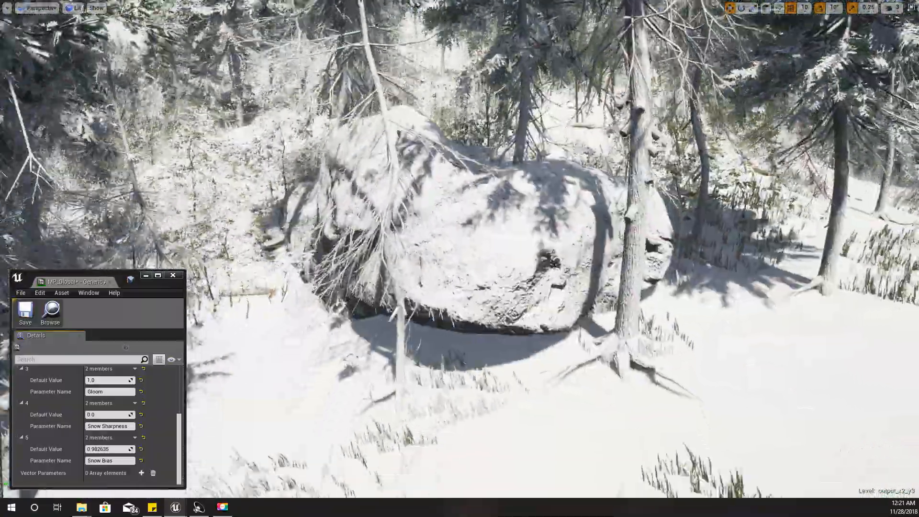
key("w")
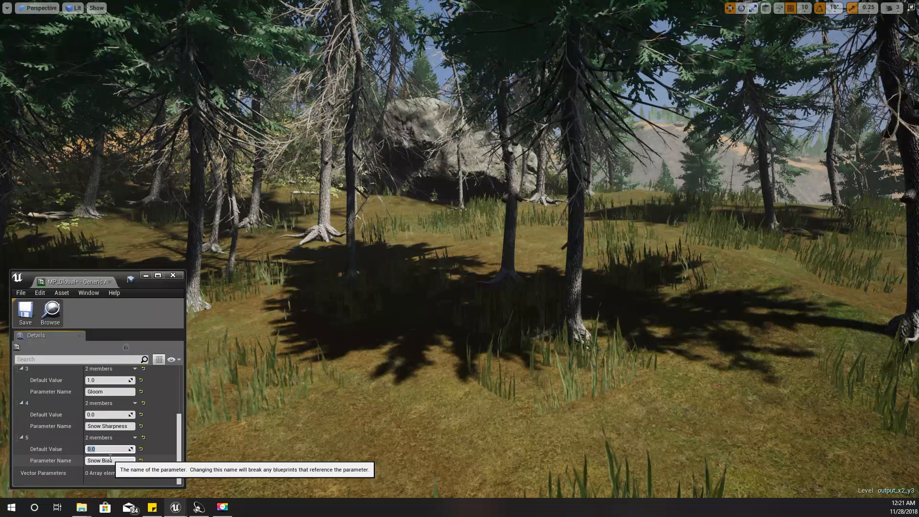
key("Return")
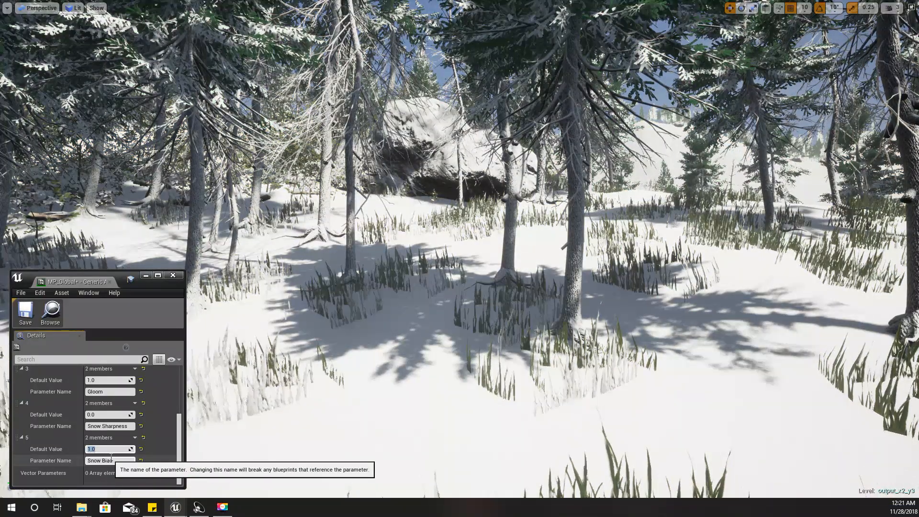
left_click(150, 440)
left_click_drag(105, 449, 84, 449)
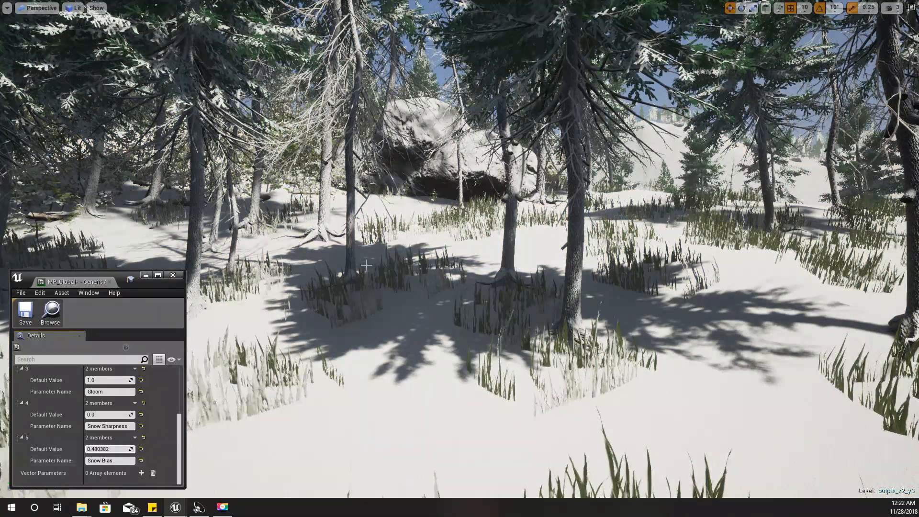
left_click(173, 275)
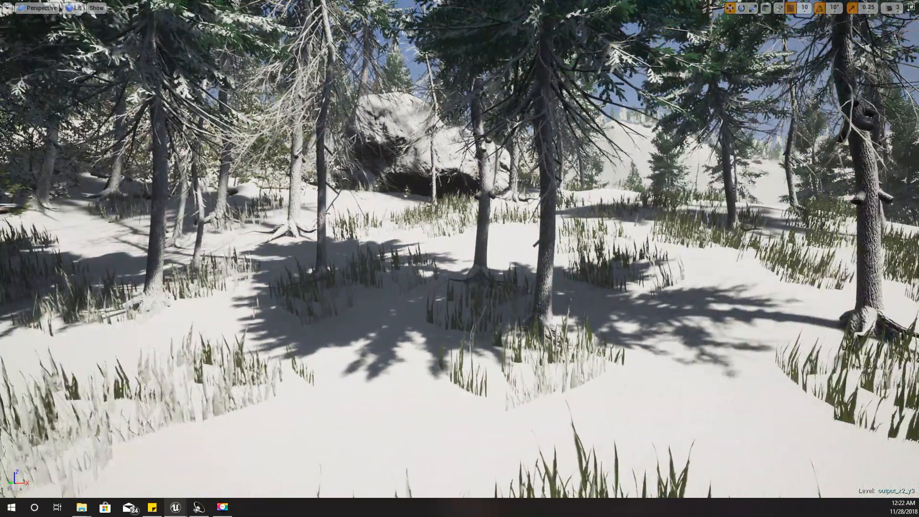
- Leave the full-screen viewport and open the MP_Global parameter collection from the Materials folder
key("F11")
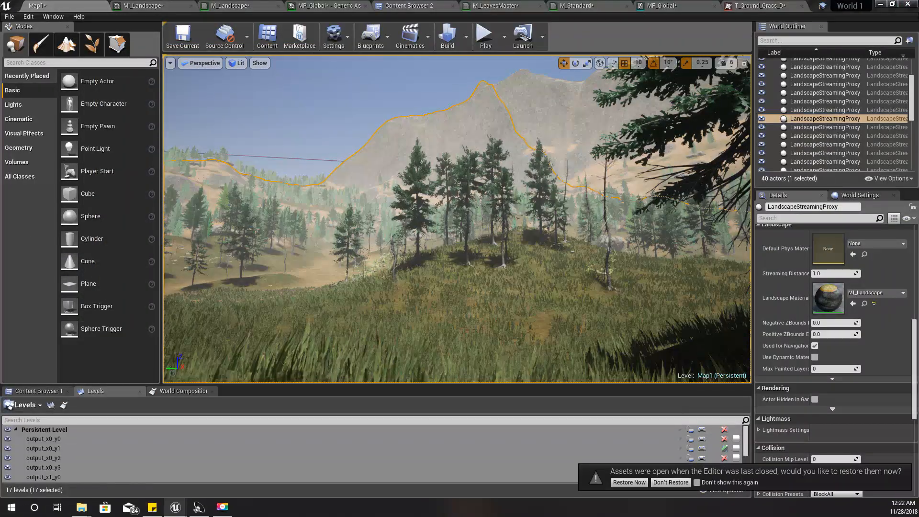
right_click_drag(419, 241, 163, 242)
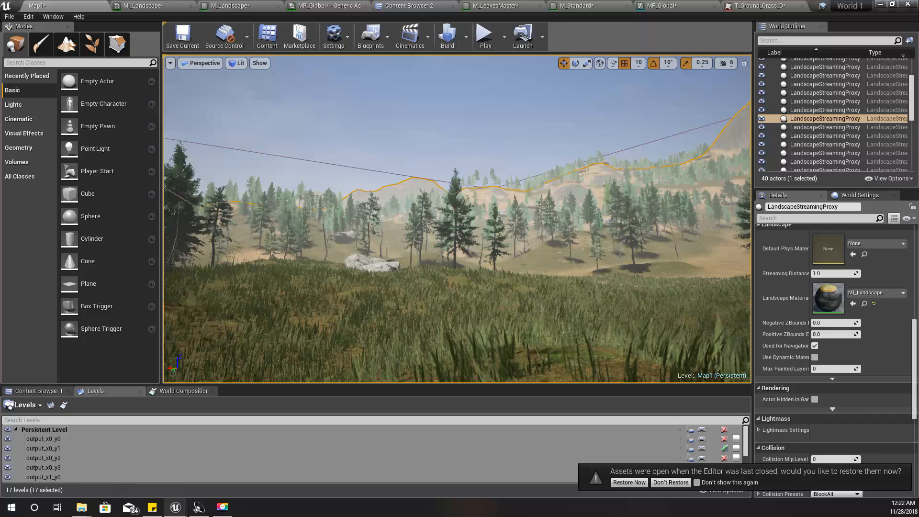
right_click_drag(457, 219, 426, 228)
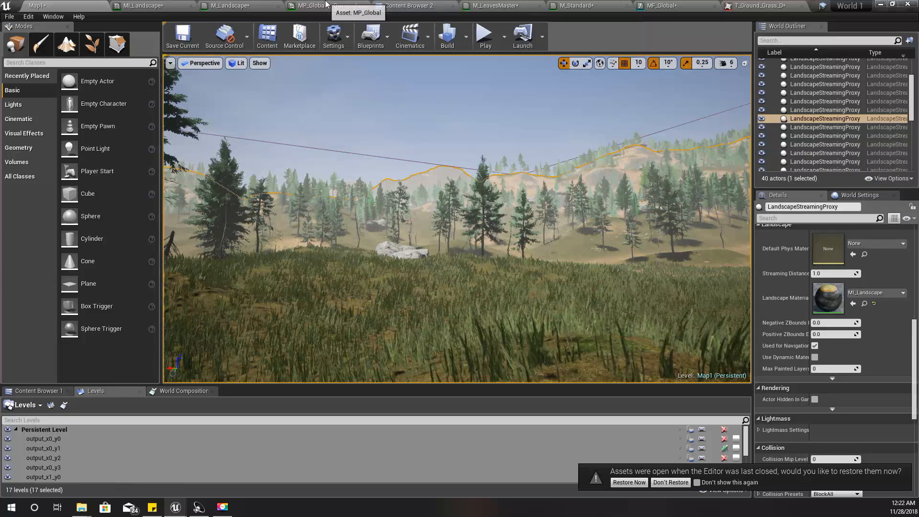
left_click(37, 391)
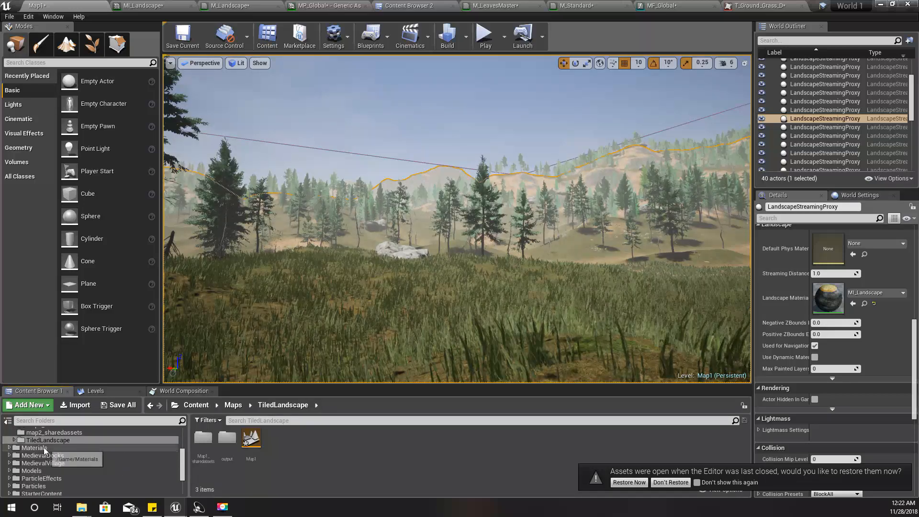
left_click(34, 448)
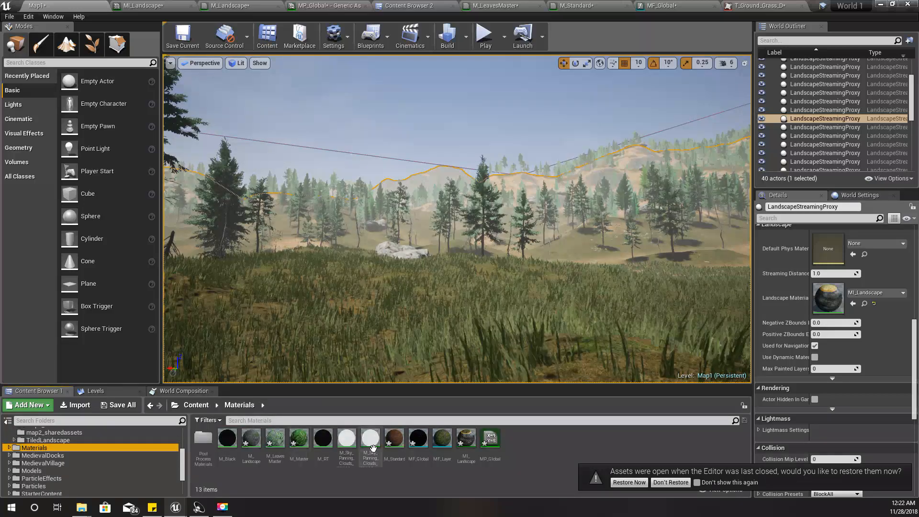
double_click(490, 438)
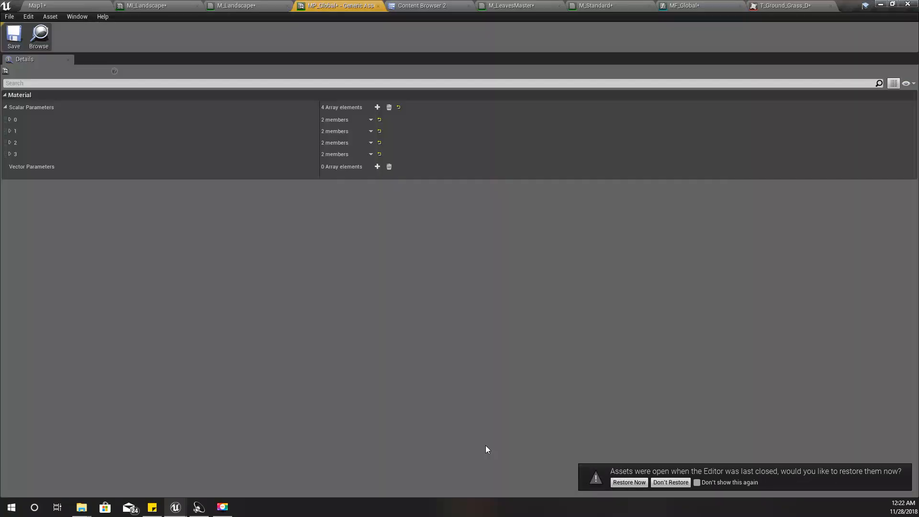
- Add two new scalar parameters to MP_Global and expand both elements
left_click(11, 154)
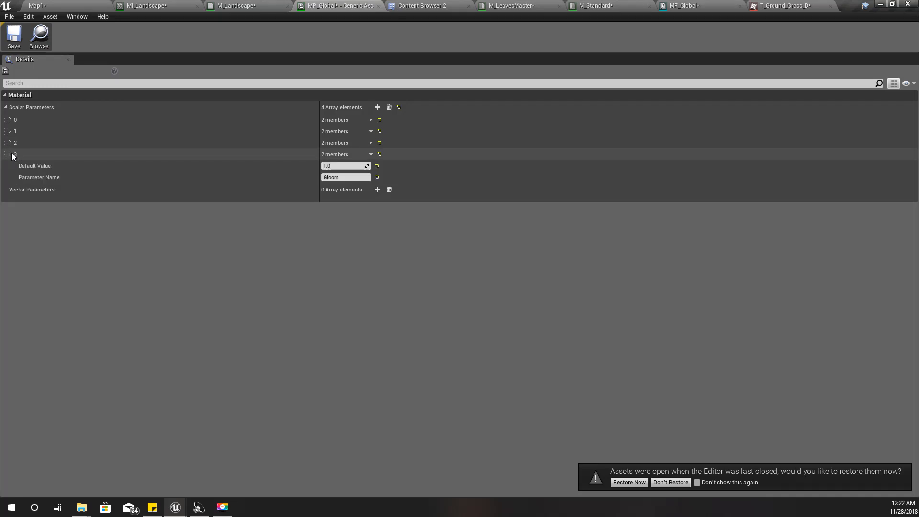
left_click(377, 107)
left_click(378, 107)
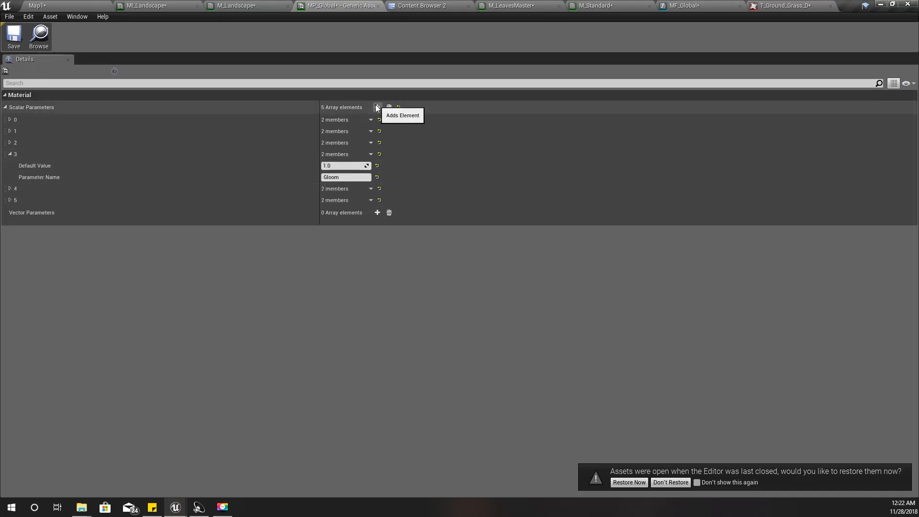
left_click(9, 189)
left_click(10, 223)
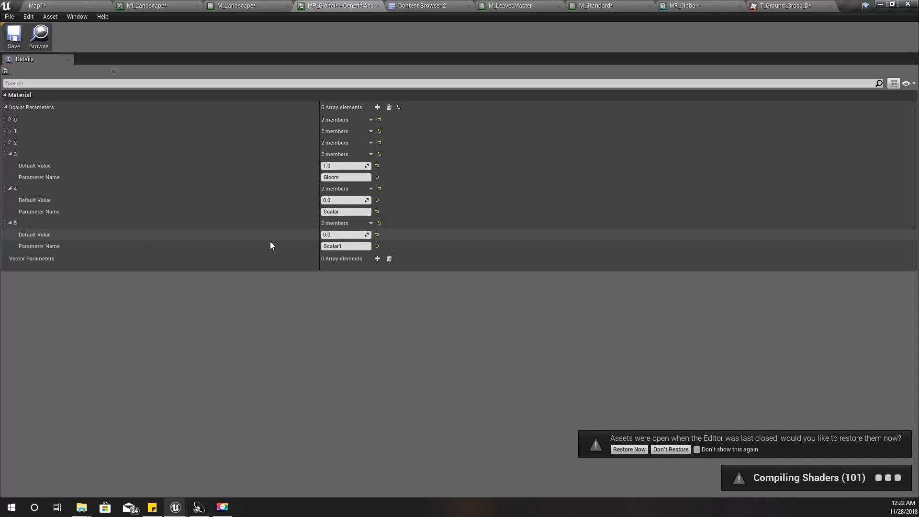
- Name scalar parameter 4 "Snow Sharpness" and scalar parameter 5 "Snow Bias"
left_click(346, 212)
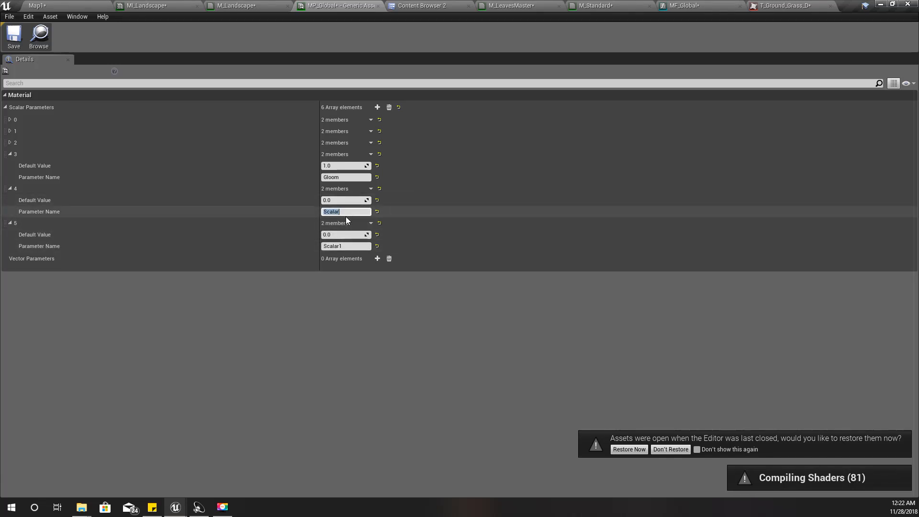
type("Snow Sharpness")
left_click(355, 247)
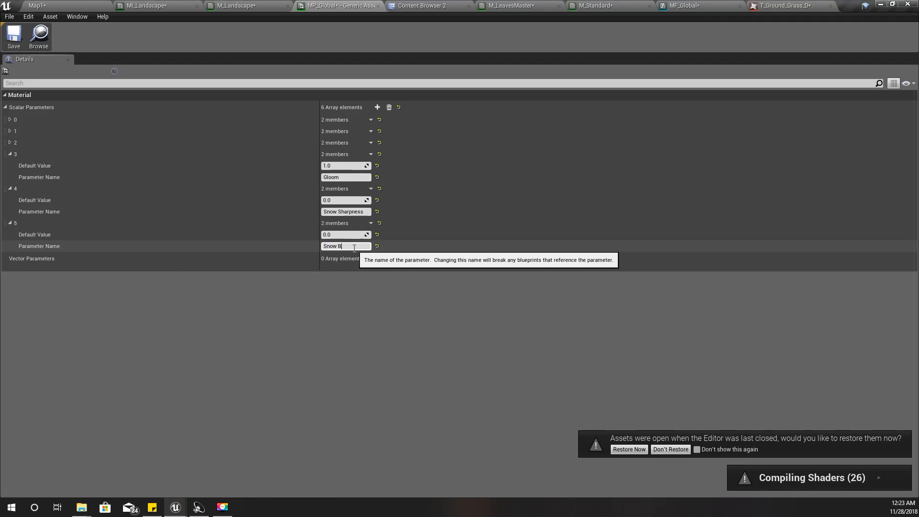
left_click(344, 300)
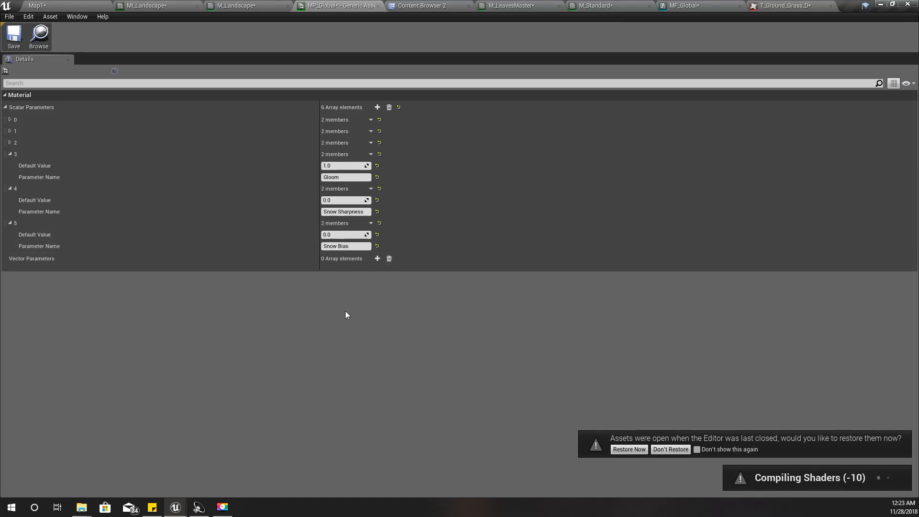
- Return to the Map1 level and switch to the foliage editing mode
left_click(72, 5)
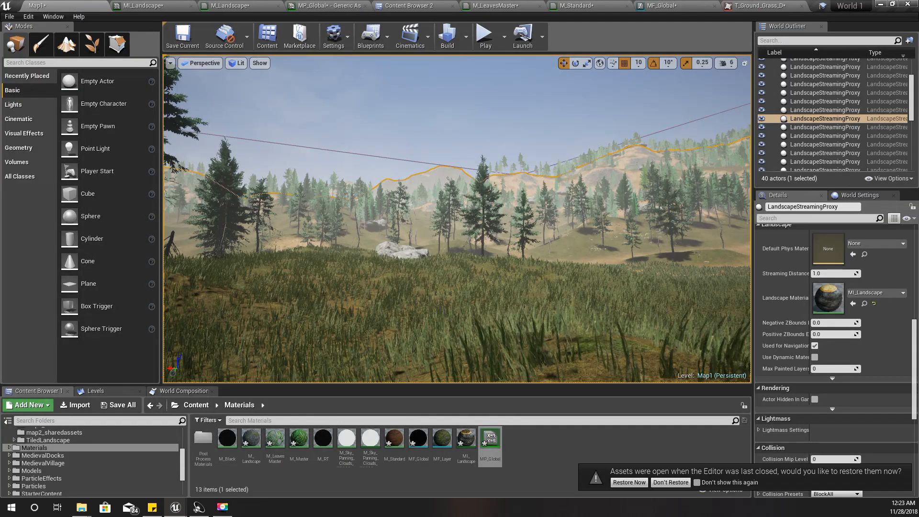
scroll(381, 83, "up", 3)
right_click_drag(519, 271, 485, 270)
left_click(97, 44)
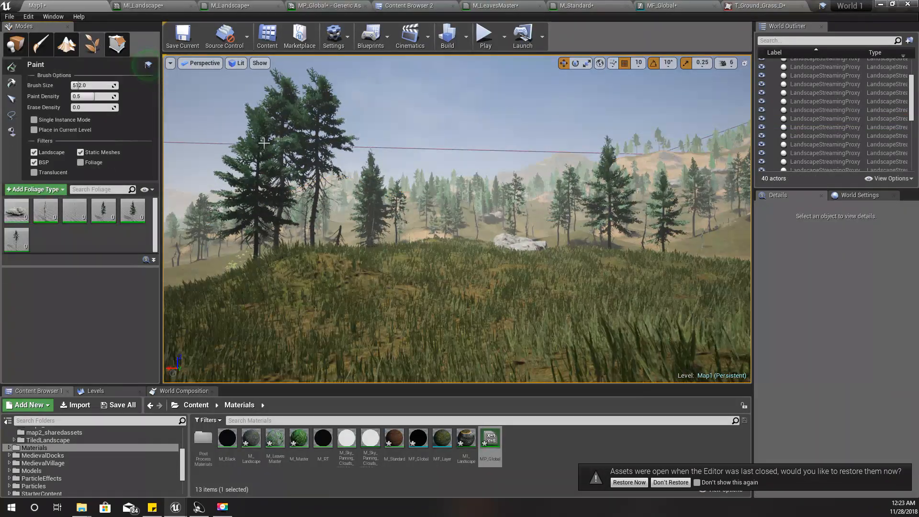
mouse_move(402, 231)
right_mouse_down()
mouse_move(316, 235)
mouse_move(392, 229)
mouse_move(335, 237)
right_mouse_up()
key("w")
key("a")
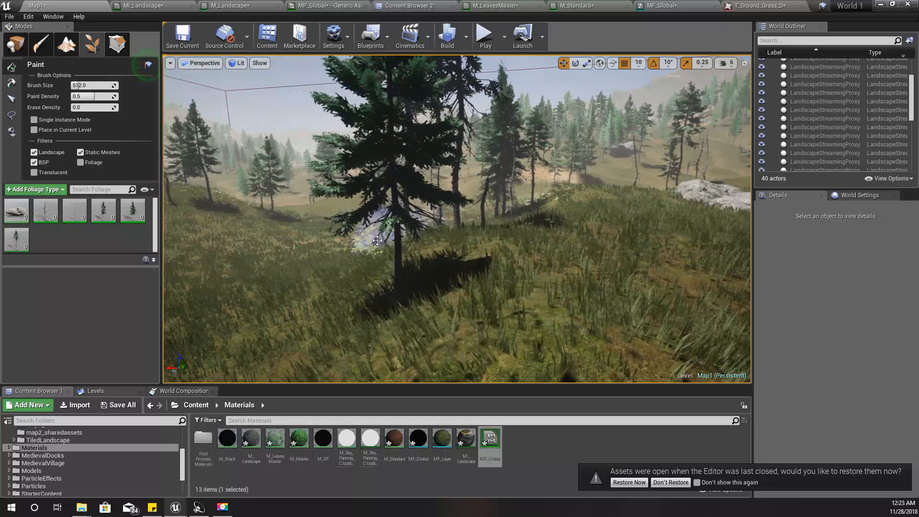
left_click(17, 48)
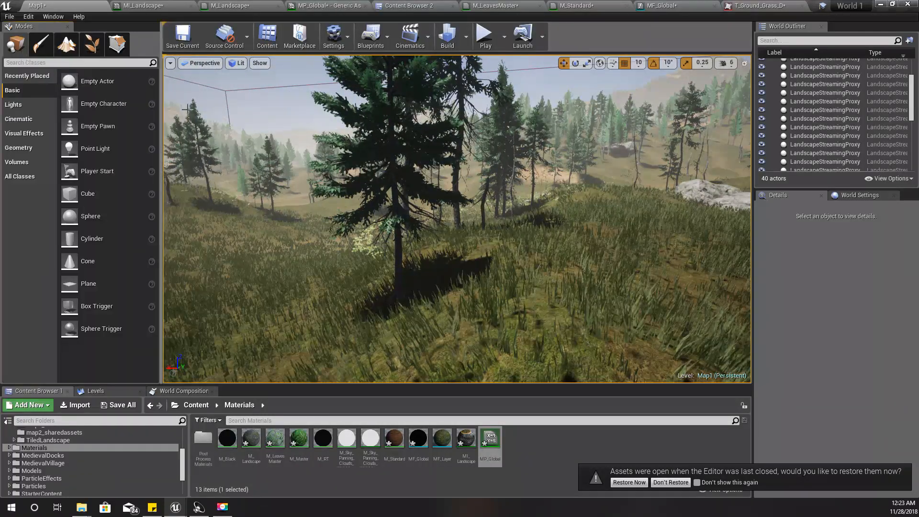
left_click(92, 44)
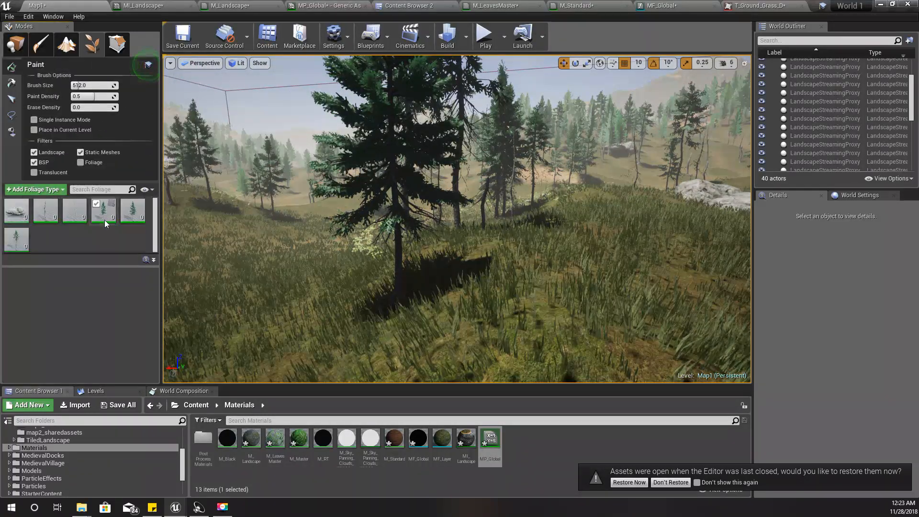
- Select the SM_Tree_Pine_Mature_B_FoliageType2 foliage type and open its pine mesh for editing
left_click(133, 213)
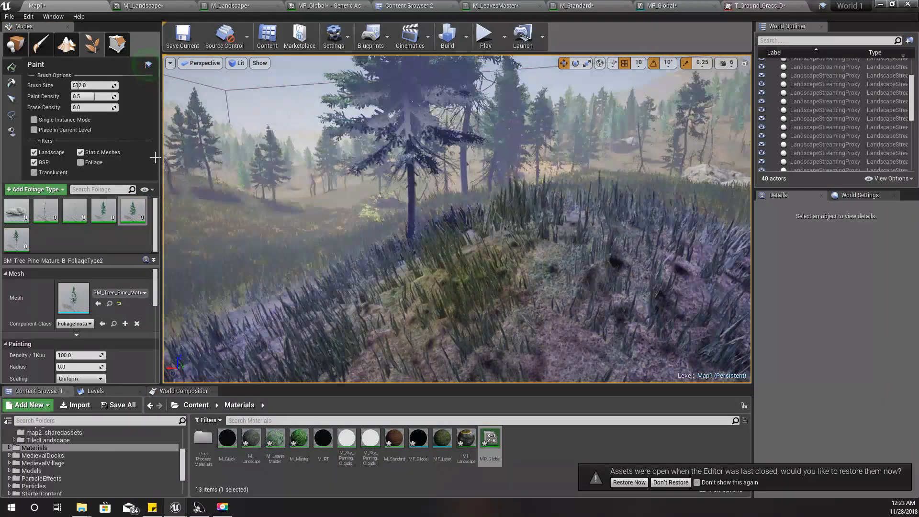
left_click(11, 99)
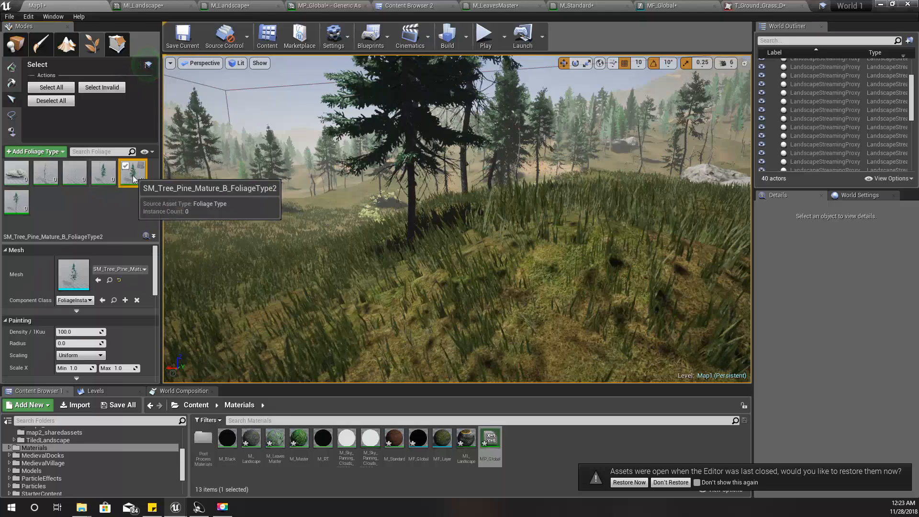
double_click(73, 283)
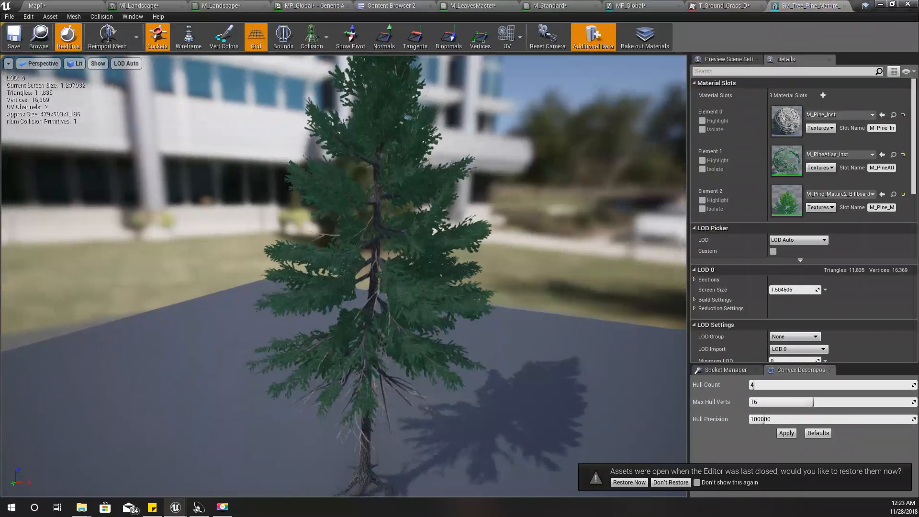
right_click_drag(344, 275, 402, 275)
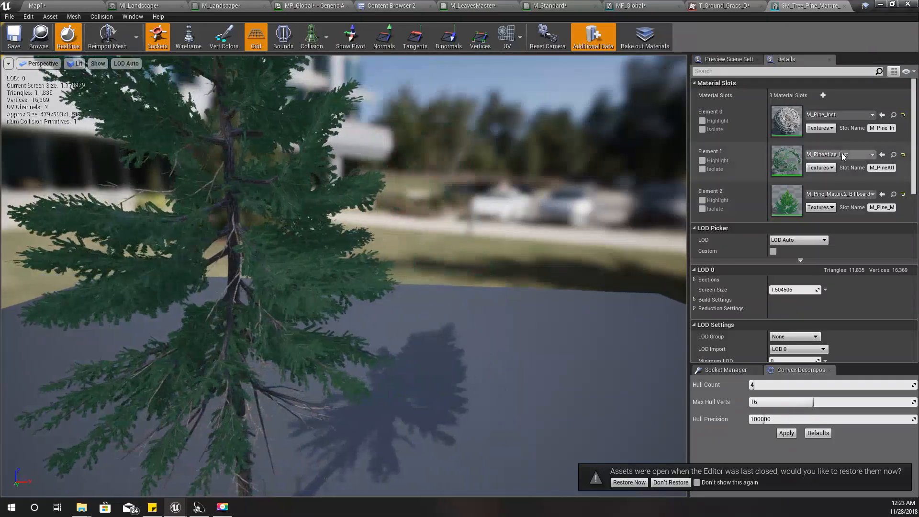
- Open the M_PineAtlas_Inst material from the pine mesh's Element 1, and open its parent material M_LeavesMaster
double_click(775, 159)
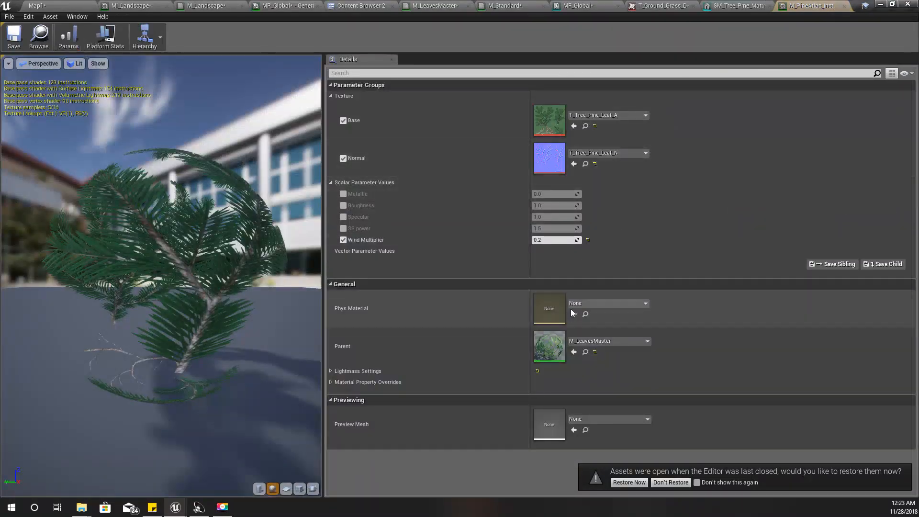
left_click_drag(161, 258, 288, 270)
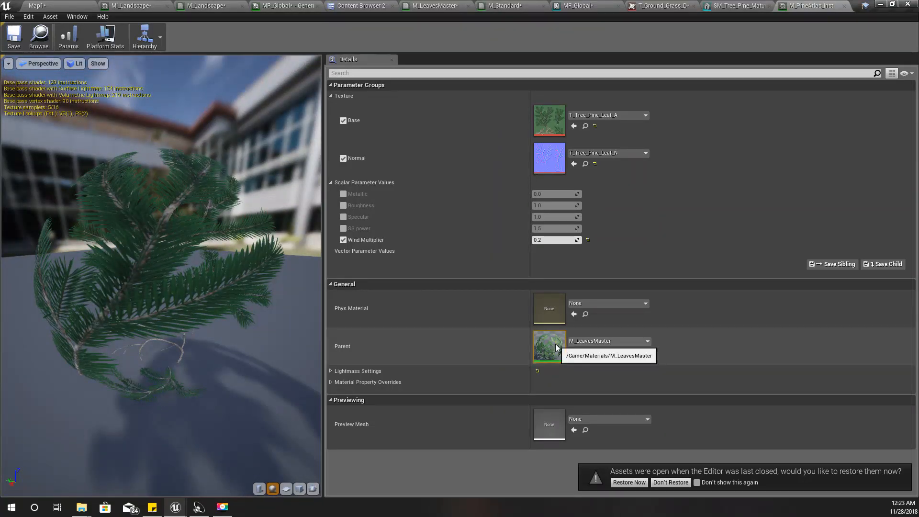
double_click(560, 345)
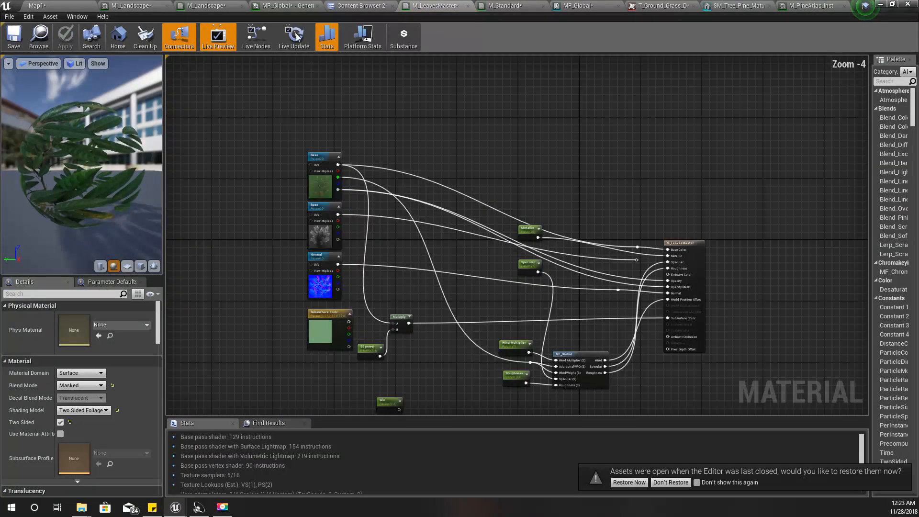
- Examine the M_LeavesMaster graph, from the Base, Spec and Normal texture parameters to the MF_Global node and material outputs
scroll(325, 204, "up", 4)
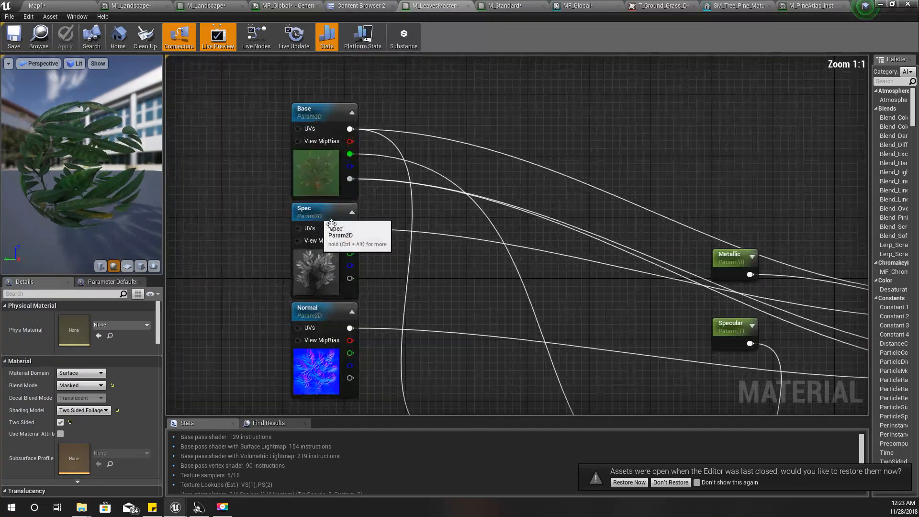
scroll(424, 291, "down", 4)
scroll(427, 199, "up", 4)
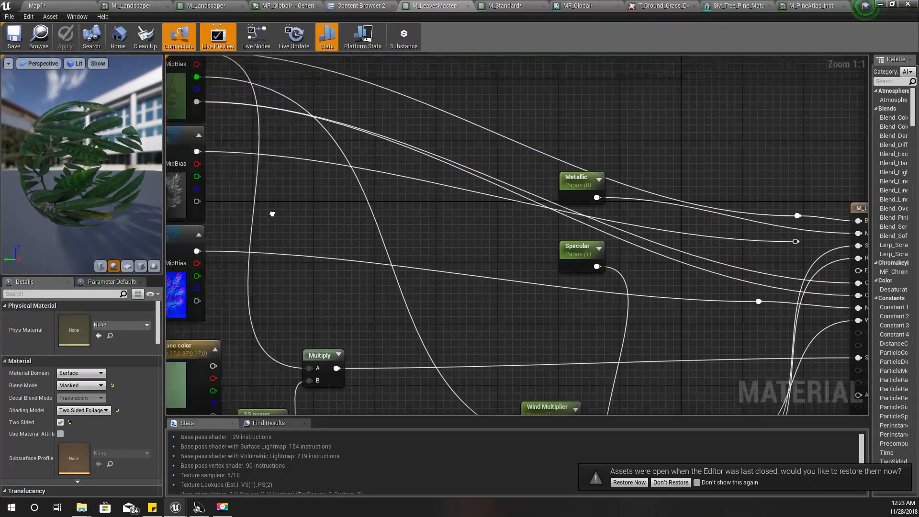
left_click(385, 170)
right_click_drag(609, 245, 337, 232)
right_click_drag(425, 228, 466, 82)
right_click_drag(631, 277, 506, 204)
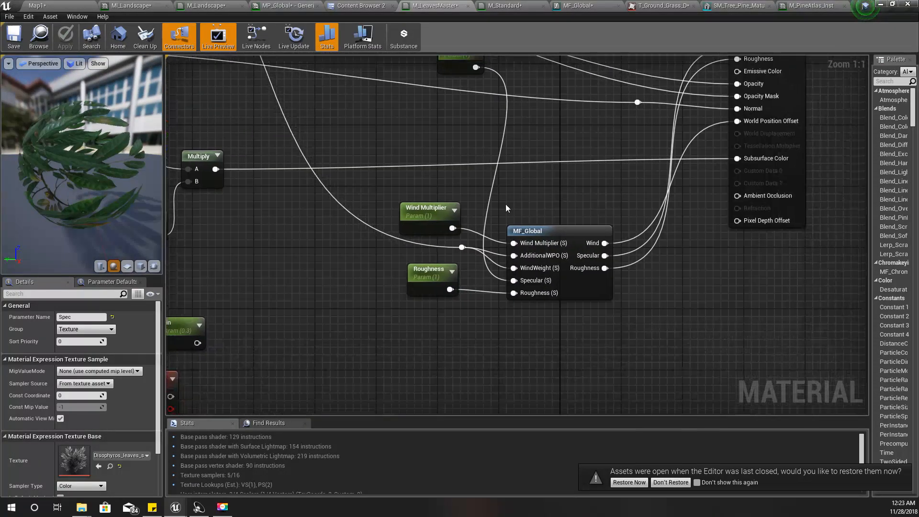
right_click_drag(225, 86, 383, 372)
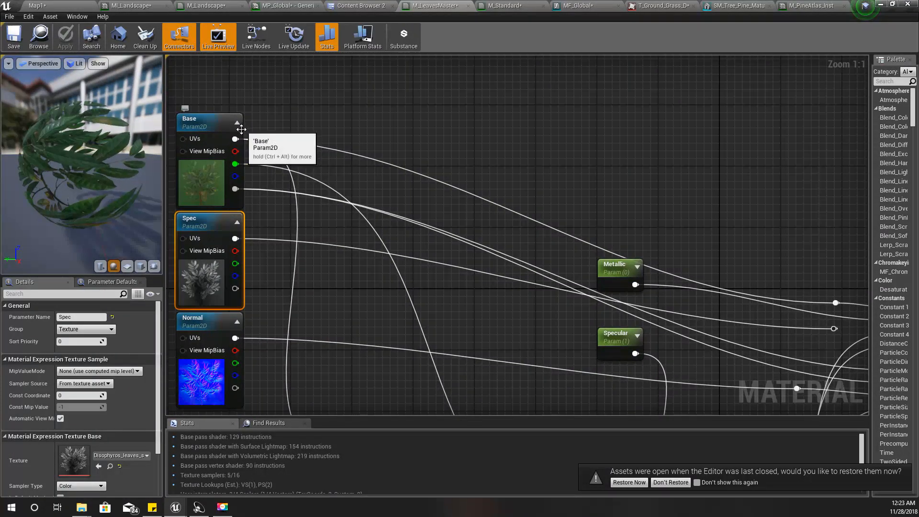
- Connect the Base texture's color output directly to the Base Color input of the M_LeavesMaster node
right_click_drag(671, 191, 501, 167)
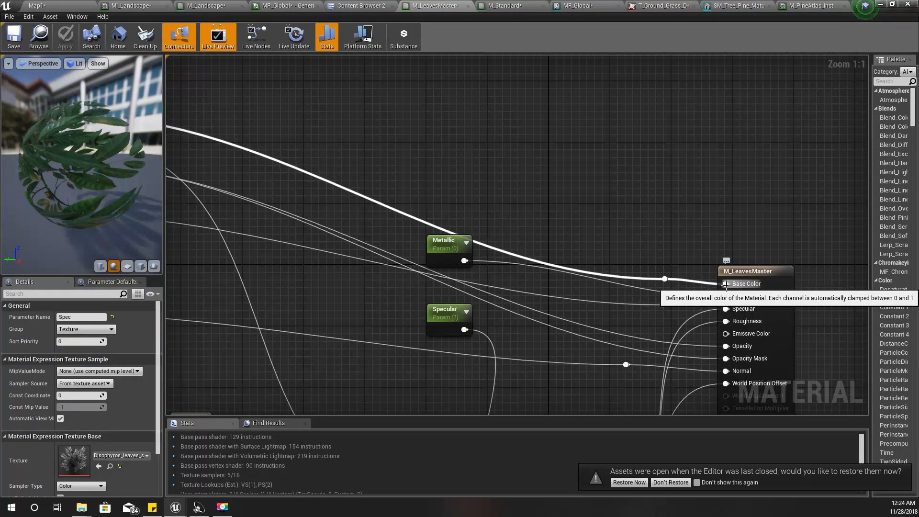
right_click_drag(396, 150, 624, 245)
left_click_drag(293, 210, 485, 187)
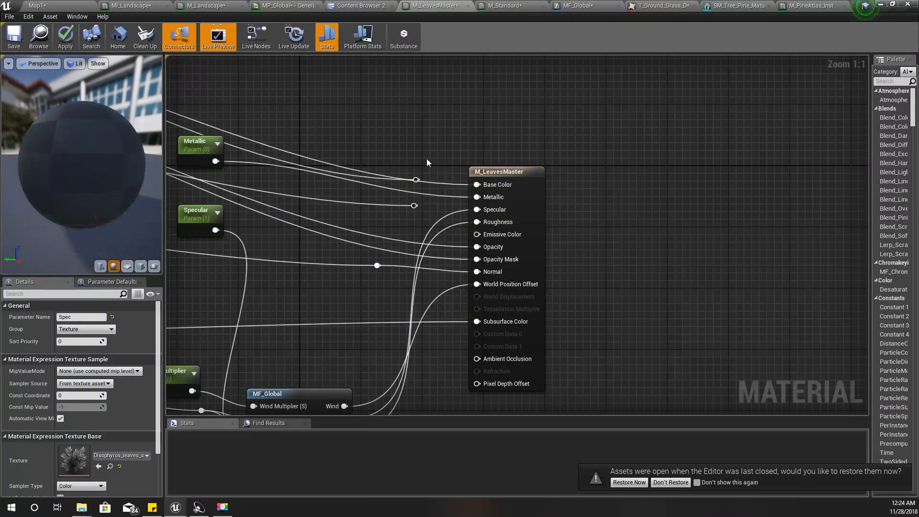
- Examine how the MF_Global node's wind, specular and roughness pins are wired into the M_LeavesMaster material
right_click_drag(352, 125, 523, 129)
scroll(527, 123, "down", 3)
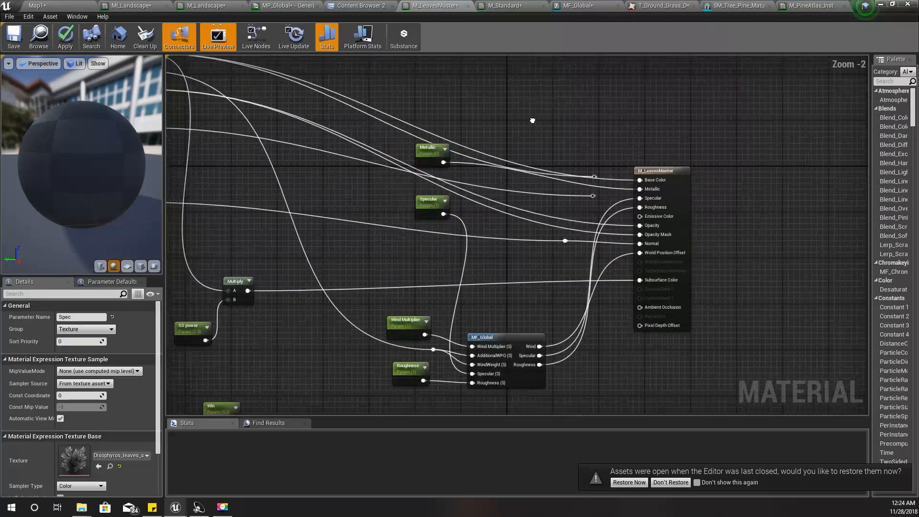
scroll(534, 337, "up", 3)
right_click_drag(534, 340, 503, 230)
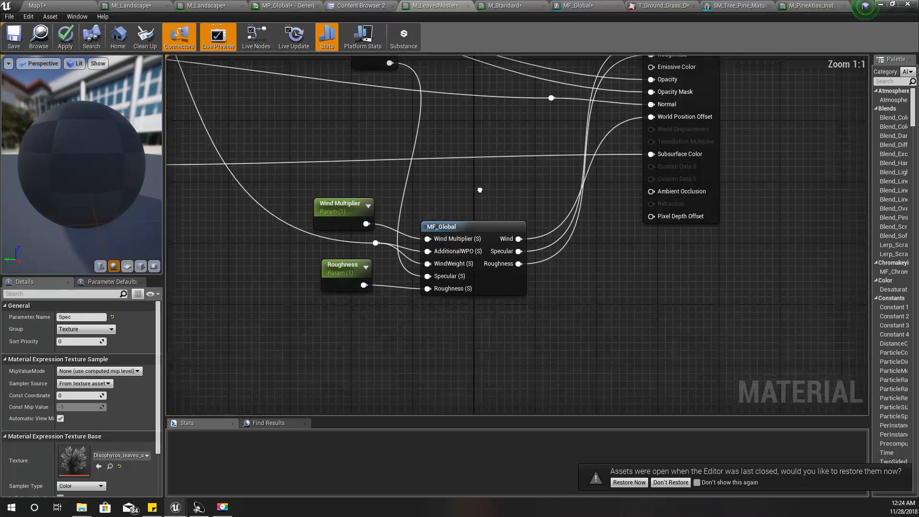
right_click_drag(619, 287, 570, 294)
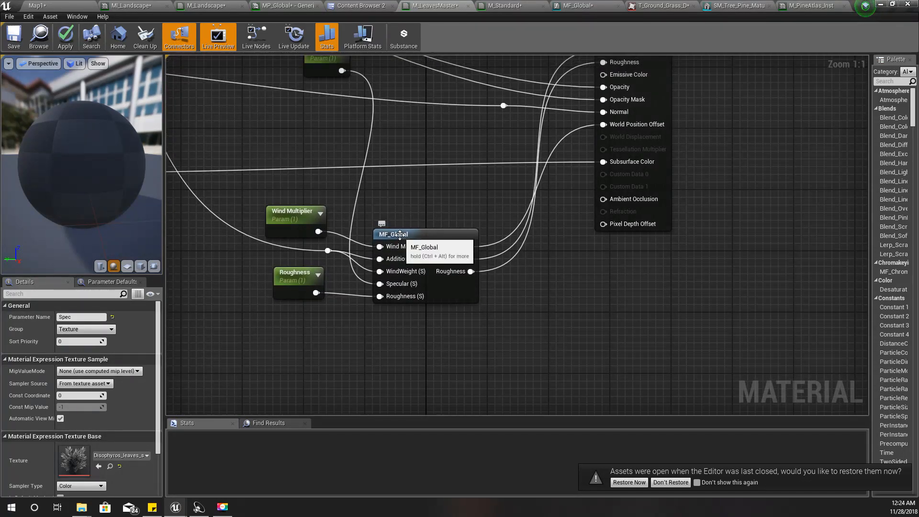
right_click_drag(317, 312, 431, 318)
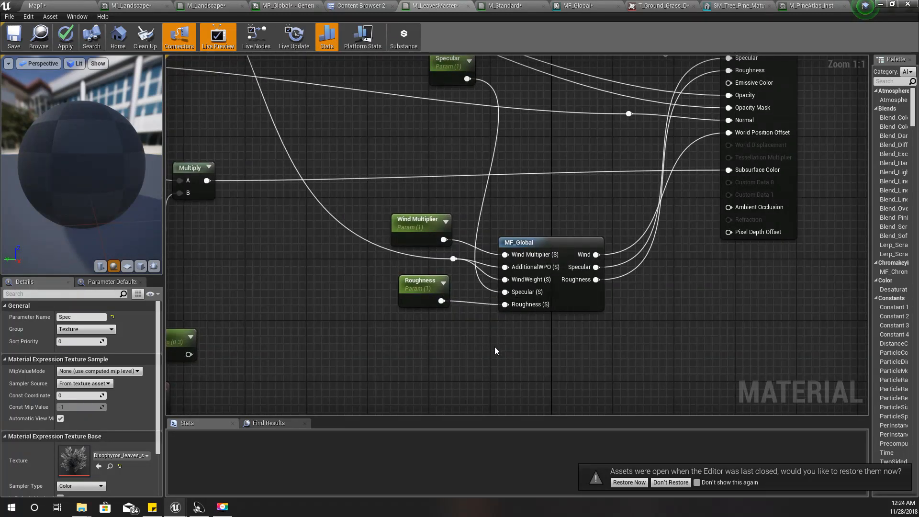
right_click_drag(514, 347, 490, 354)
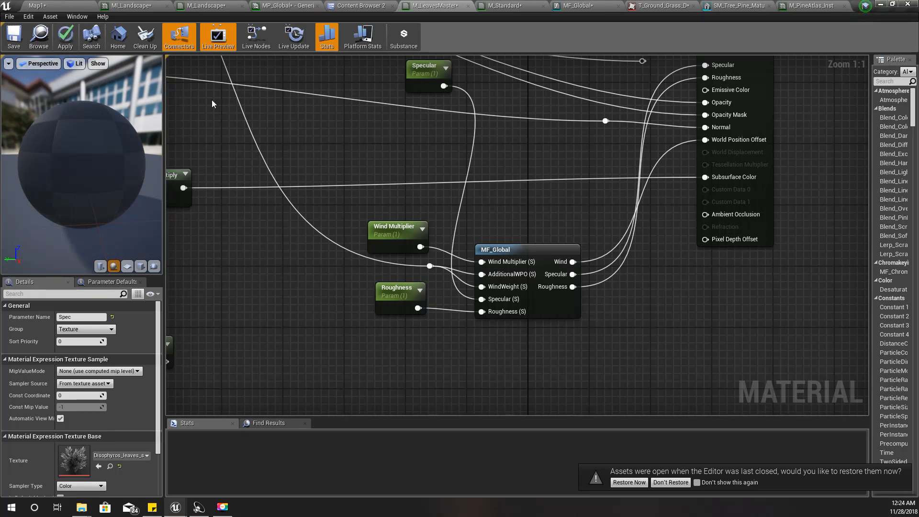
right_click_drag(307, 141, 381, 258)
scroll(424, 257, "down", 2)
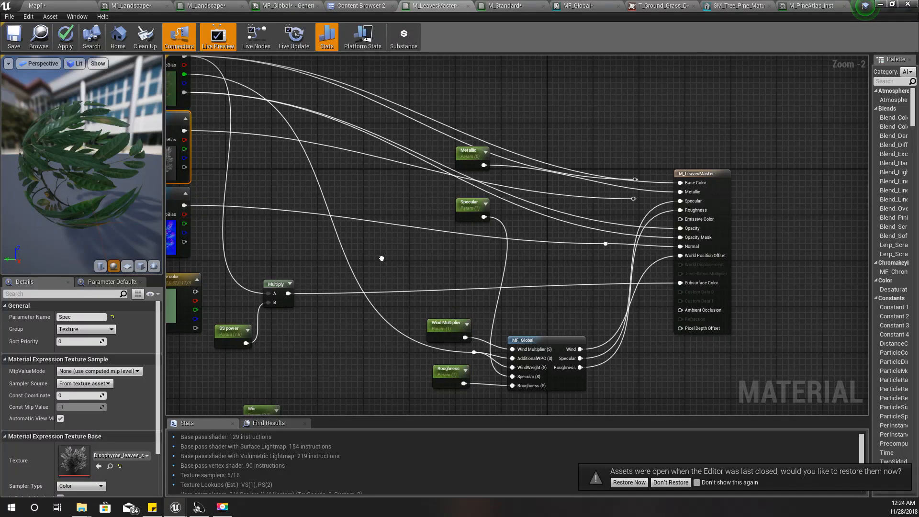
right_click_drag(382, 259, 377, 258)
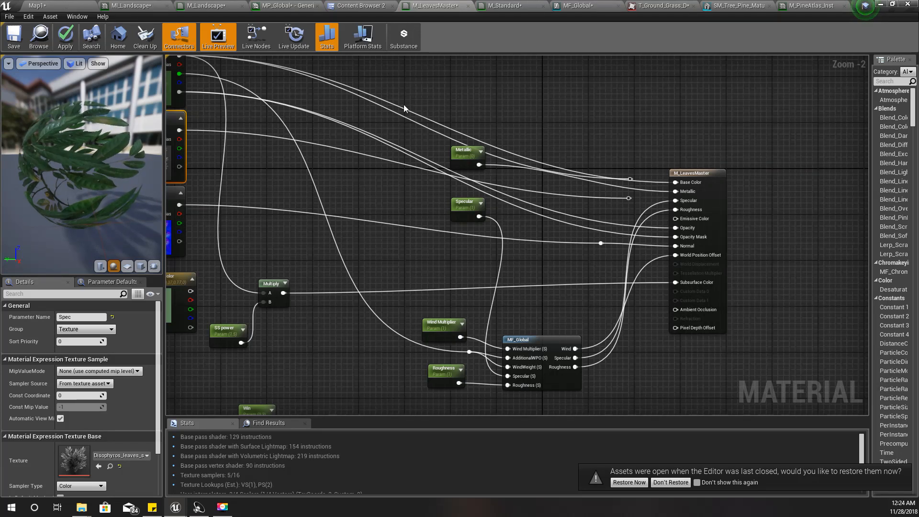
right_click_drag(403, 108, 534, 195)
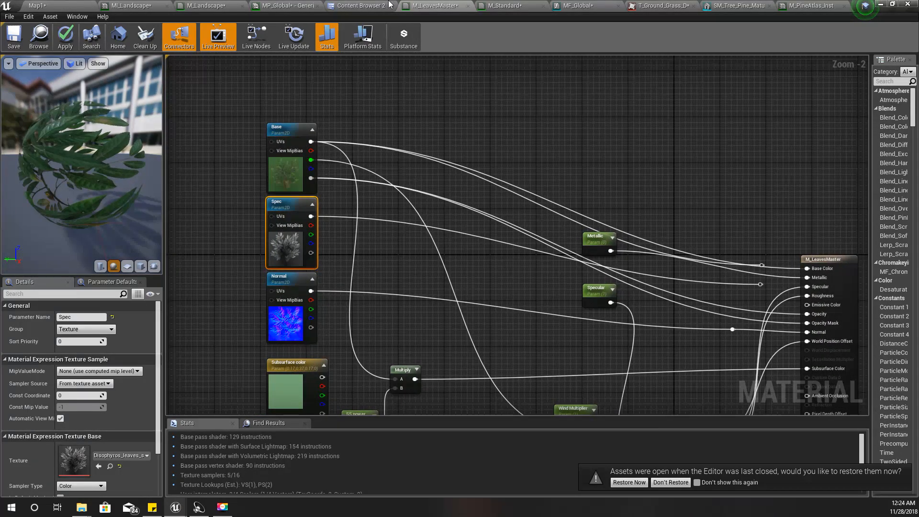
- Return to the SM_Tree_Pine_Mature_B mesh, open its Element 0 material M_Pine_Inst, and open the parent material M_Standard
left_click(389, 5)
left_click(611, 4)
left_click(709, 6)
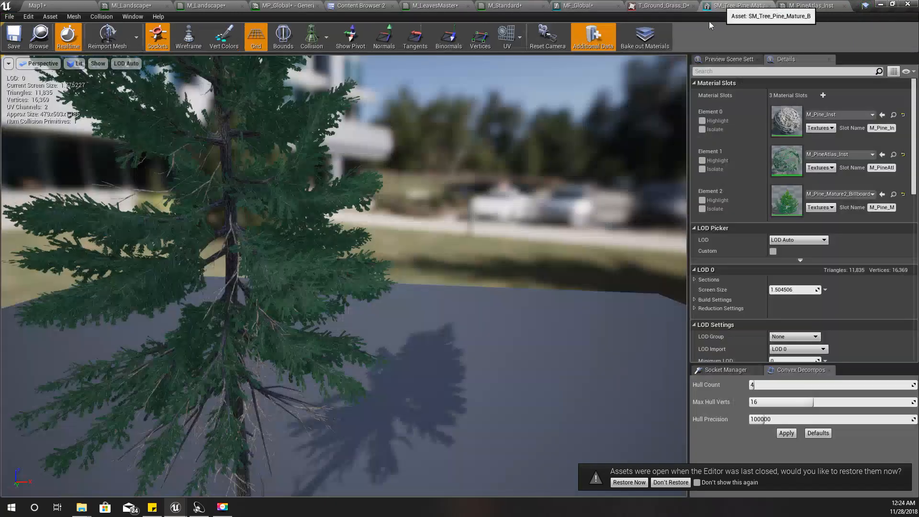
double_click(787, 121)
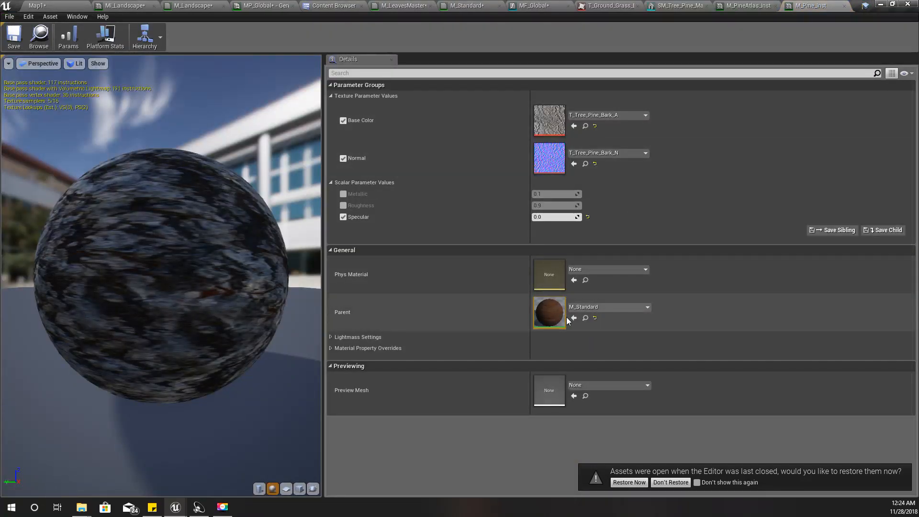
double_click(553, 312)
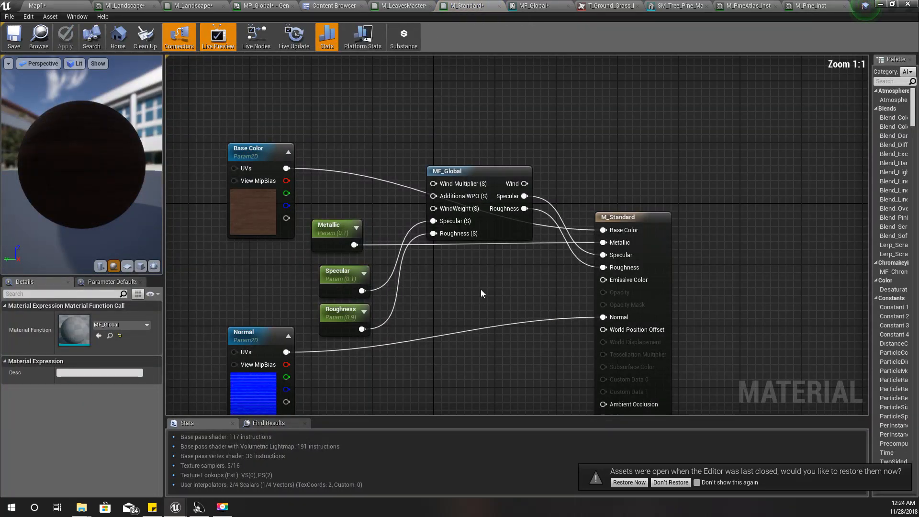
- Examine the M_Standard graph, including the MF_Global node and the Base Color and Normal texture parameters
mouse_move(480, 289)
right_mouse_down()
mouse_move(475, 196)
mouse_move(486, 303)
right_mouse_up()
left_click(477, 181)
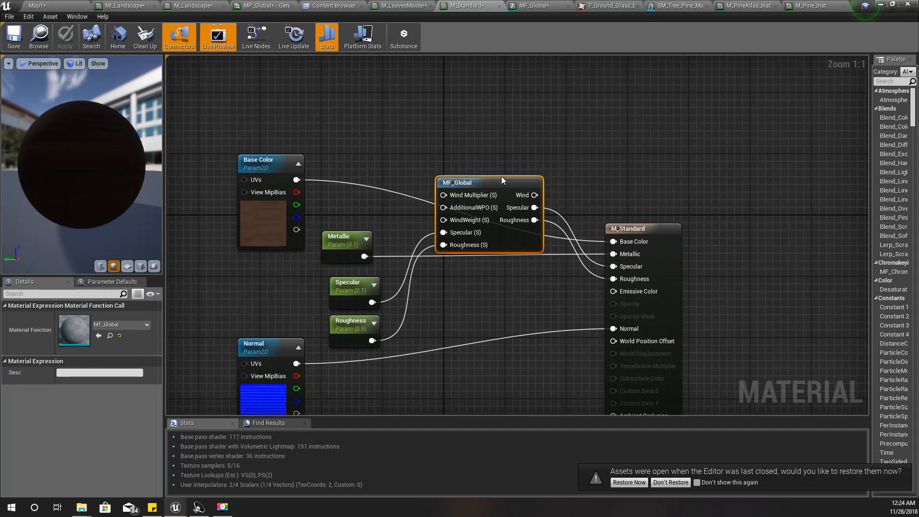
right_click_drag(357, 214, 382, 183)
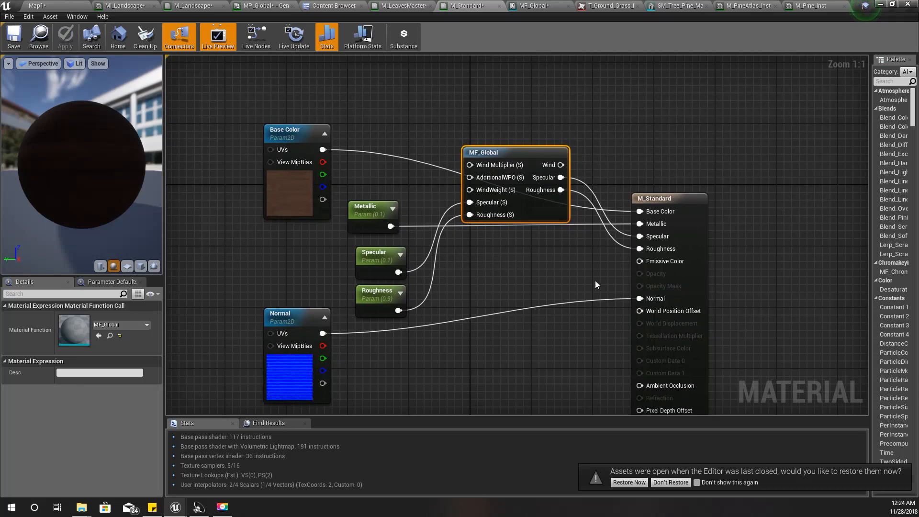
right_click_drag(547, 273, 555, 293)
right_click_drag(330, 202, 316, 165)
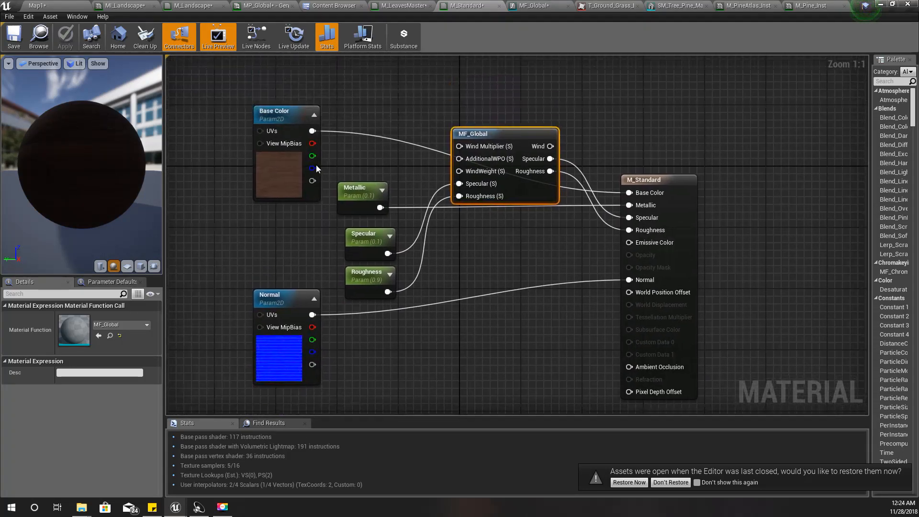
left_click(292, 153)
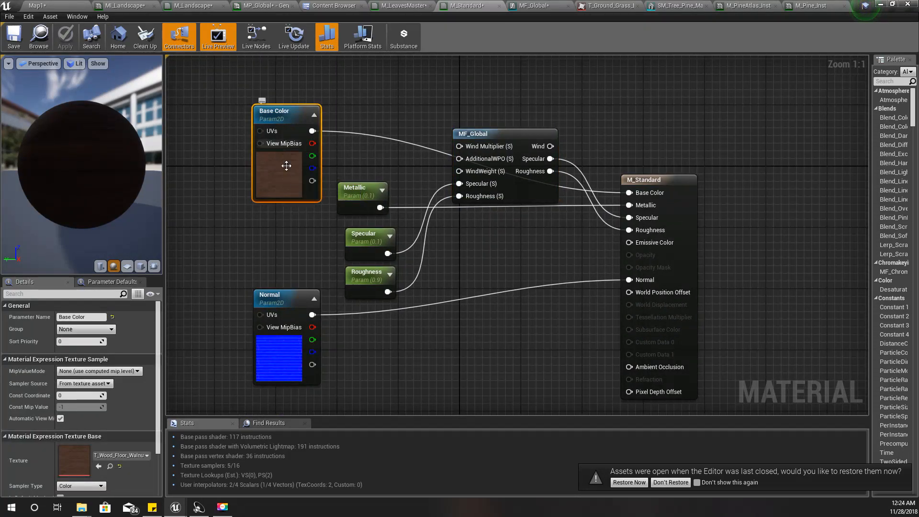
left_click(290, 331)
right_click_drag(476, 355, 464, 390)
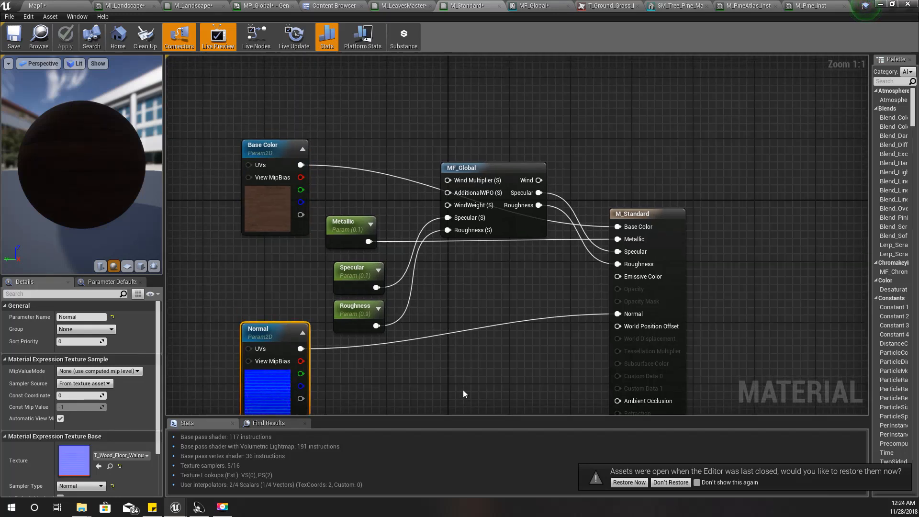
- Return to the Map1 level and select the SM_Cliff_A_FoliageType foliage type
left_click(56, 5)
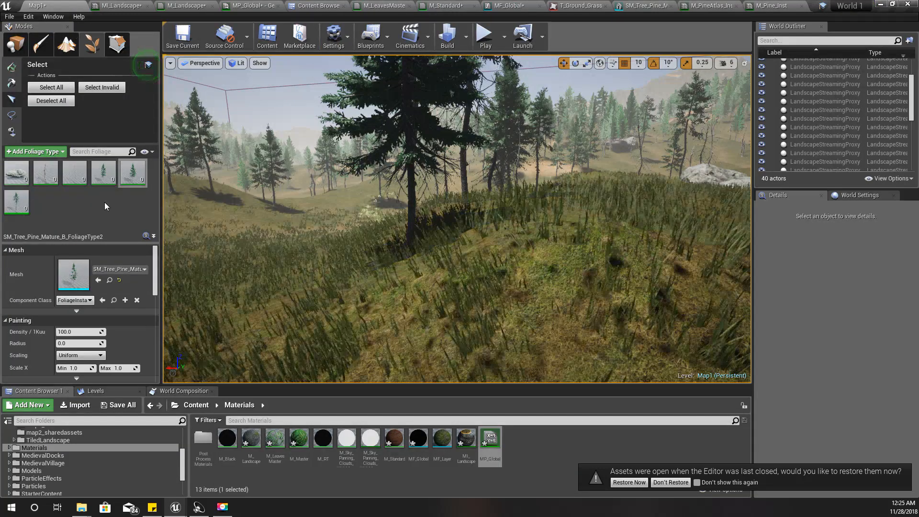
left_click(9, 180)
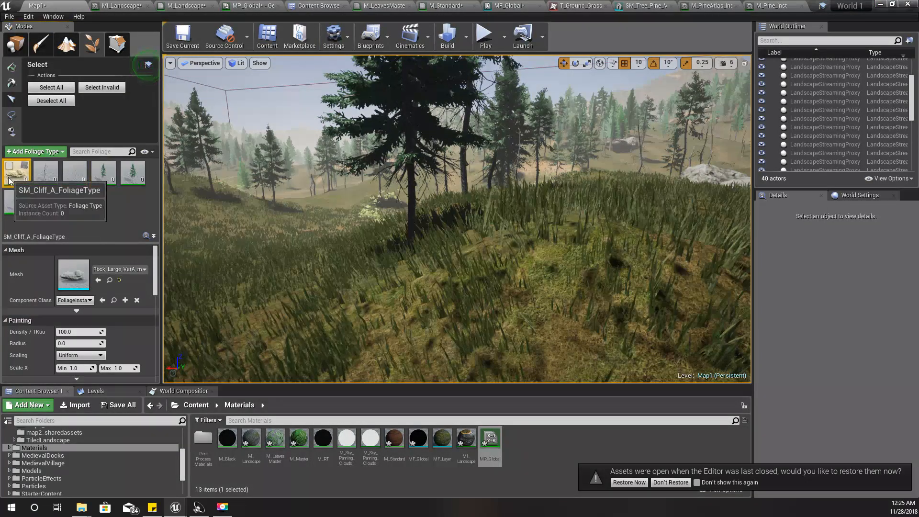
right_click_drag(403, 302, 310, 288)
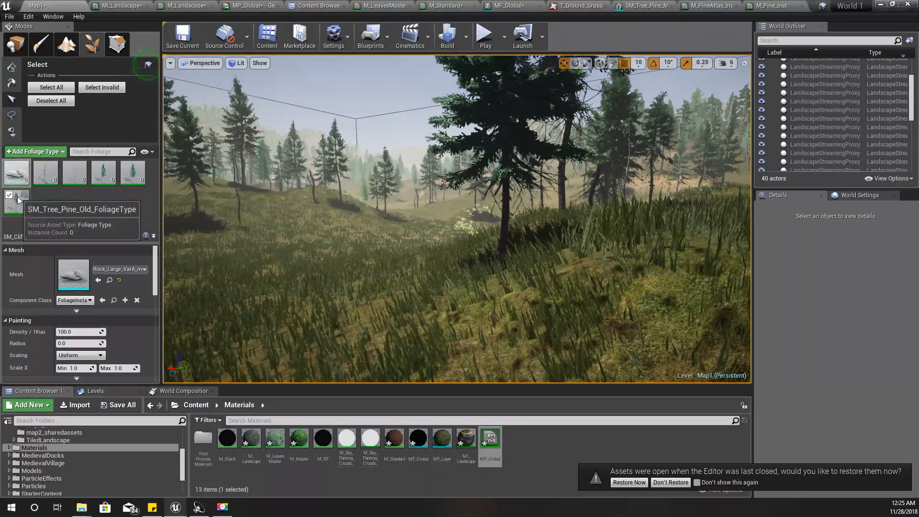
- Go back through M_LeavesMaster to M_Standard and open the MF_Global material function from its node
left_click(385, 5)
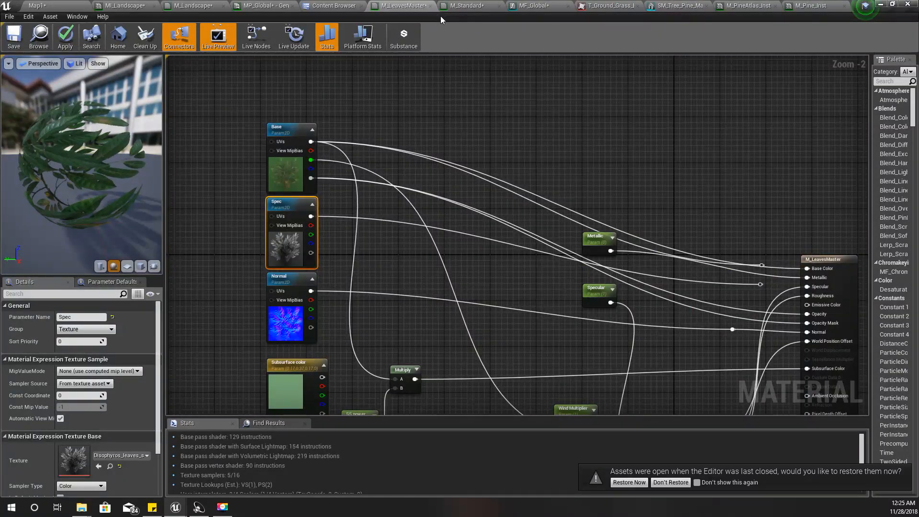
left_click(465, 7)
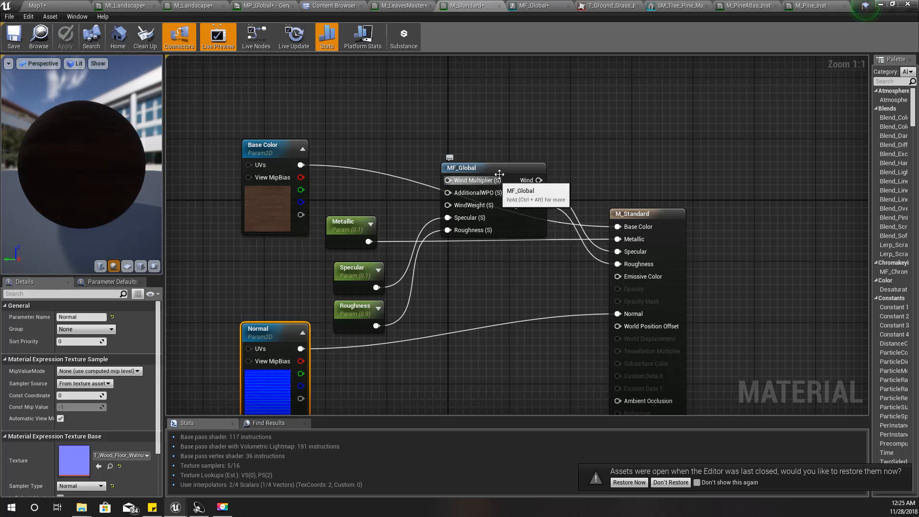
left_click(499, 168)
double_click(500, 169)
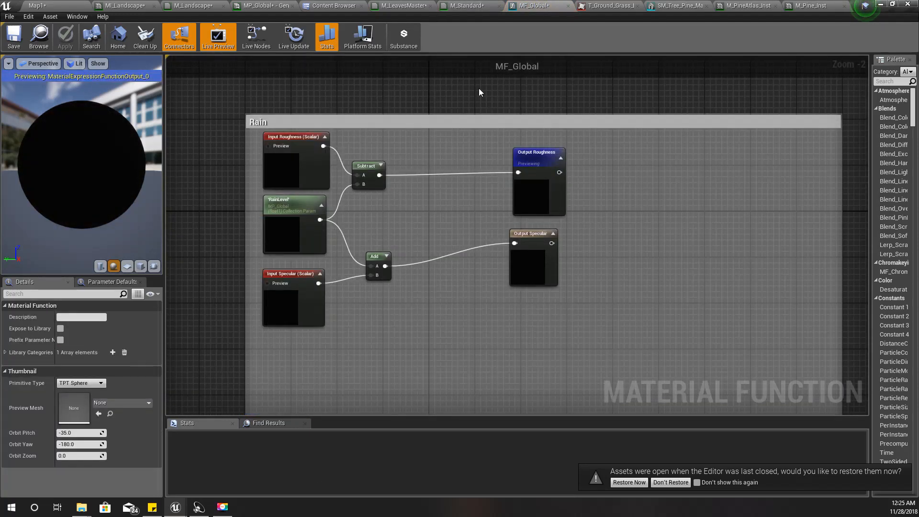
- Examine the Rain group and the SimpleGrassWind network inside the MF_Global material function
scroll(465, 335, "up", 2)
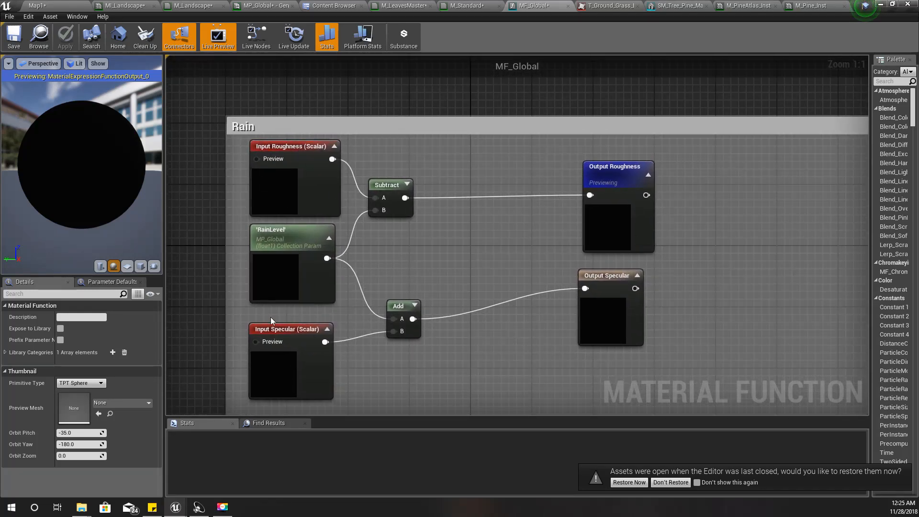
right_click_drag(448, 365, 436, 318)
scroll(437, 318, "down", 3)
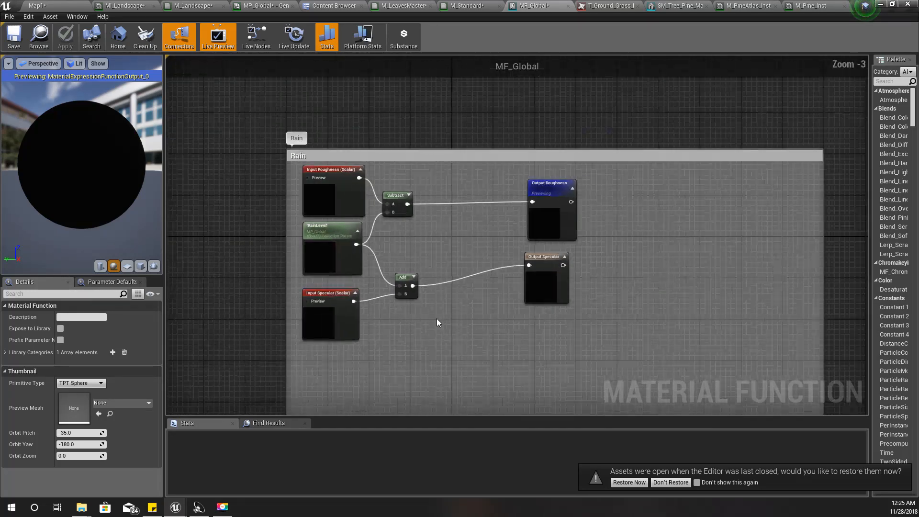
right_click_drag(443, 393, 428, 202)
scroll(427, 304, "down", 2)
scroll(364, 311, "up", 5)
right_click_drag(428, 374, 372, 292)
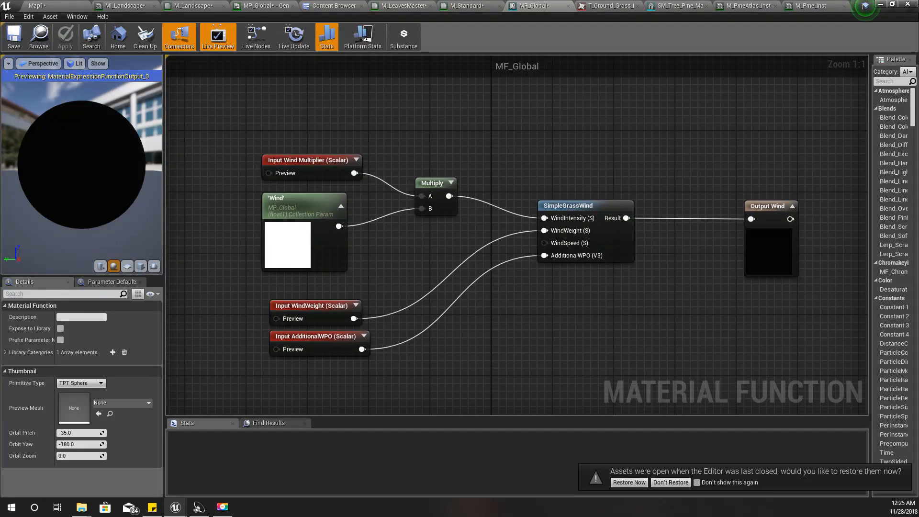
right_click_drag(650, 324, 575, 298)
scroll(633, 361, "down", 1)
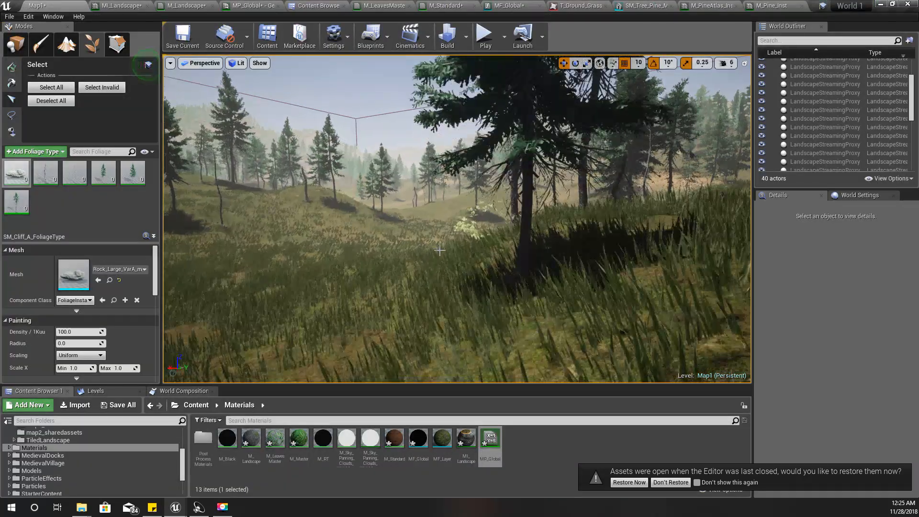
- Look over the grass and pine trees in the Map1 level and check the Snow Sharpness and Snow Bias parameters in MP_Global
key("e")
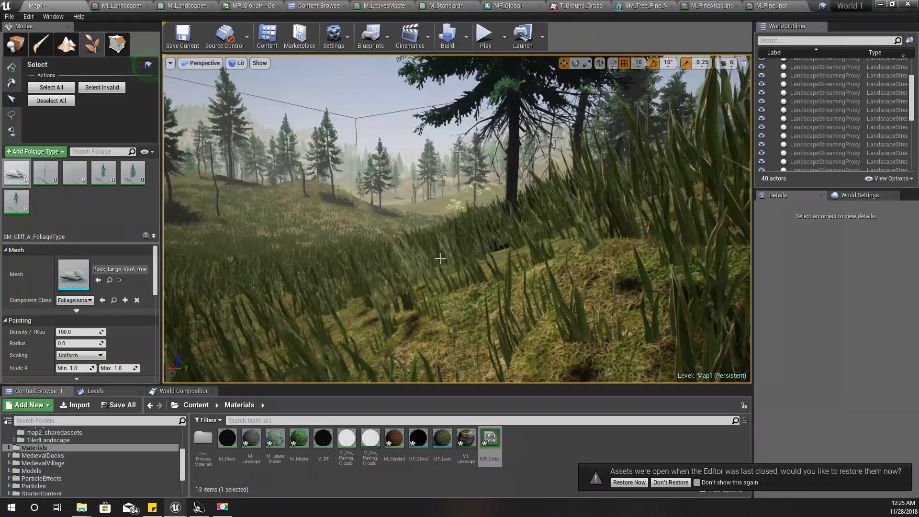
right_click_drag(483, 210, 504, 209)
key("e")
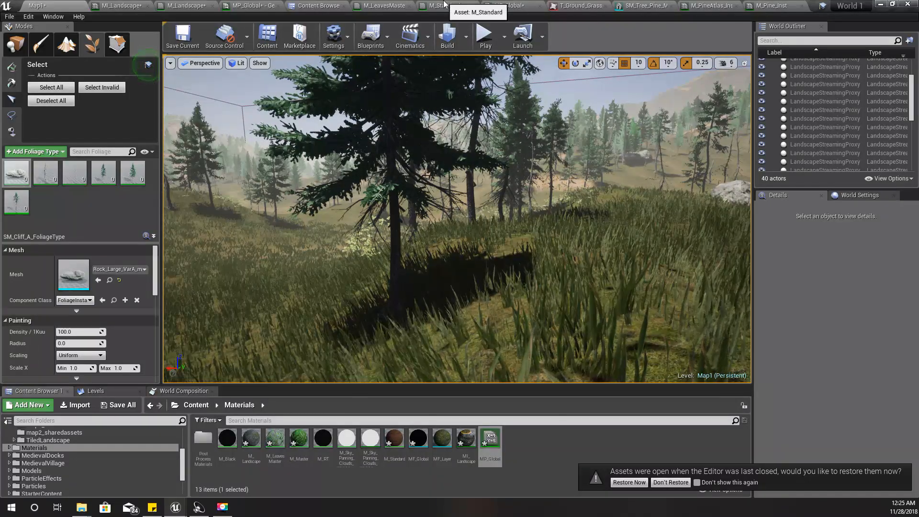
right_click_drag(513, 221, 515, 215)
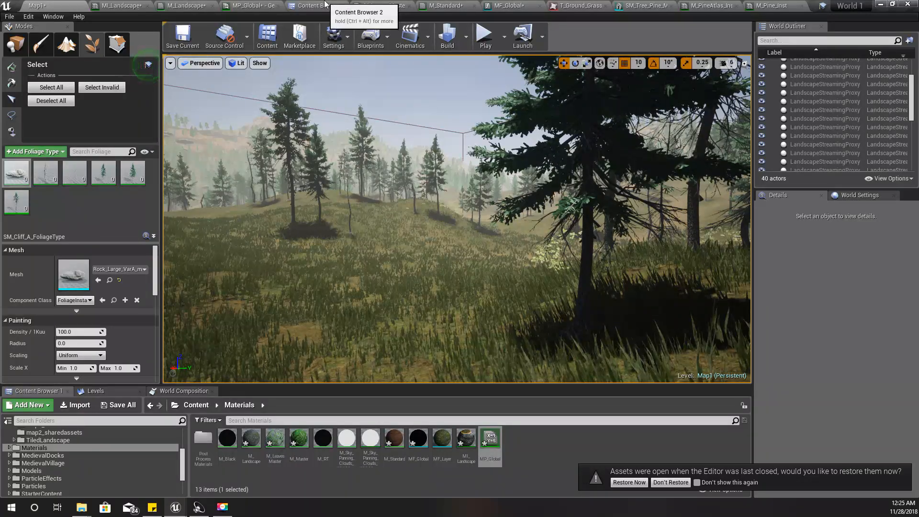
left_click(236, 5)
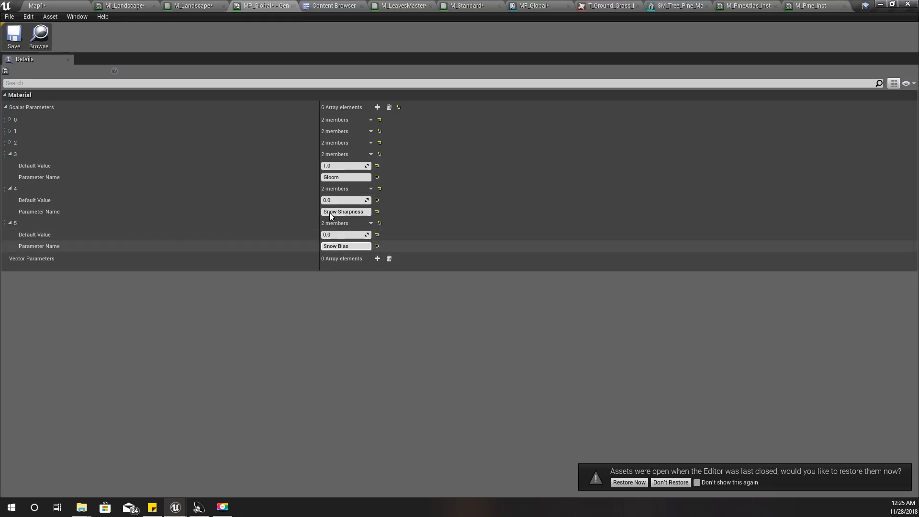
left_click(63, 4)
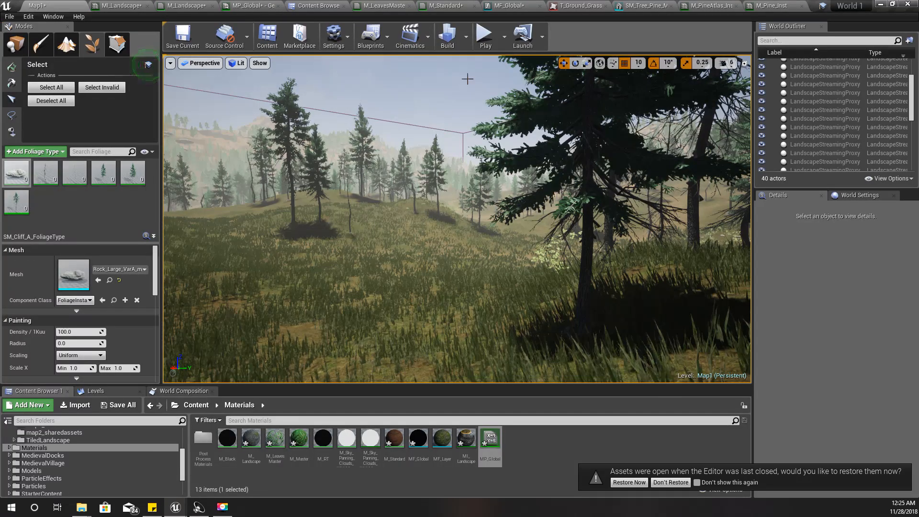
right_click_drag(467, 300, 572, 340)
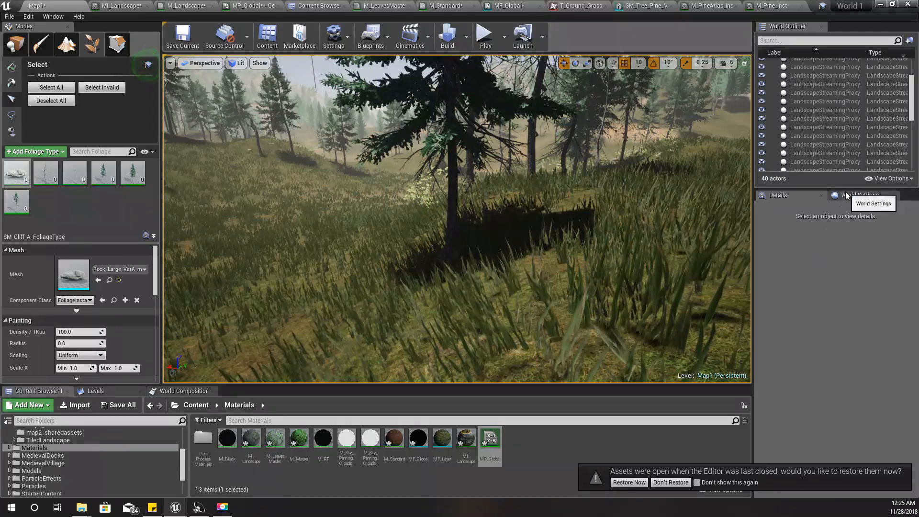
- In Place mode, select the grassy landscape streaming proxy and open its MI_Landscape material instance
left_click(15, 43)
left_click(861, 195)
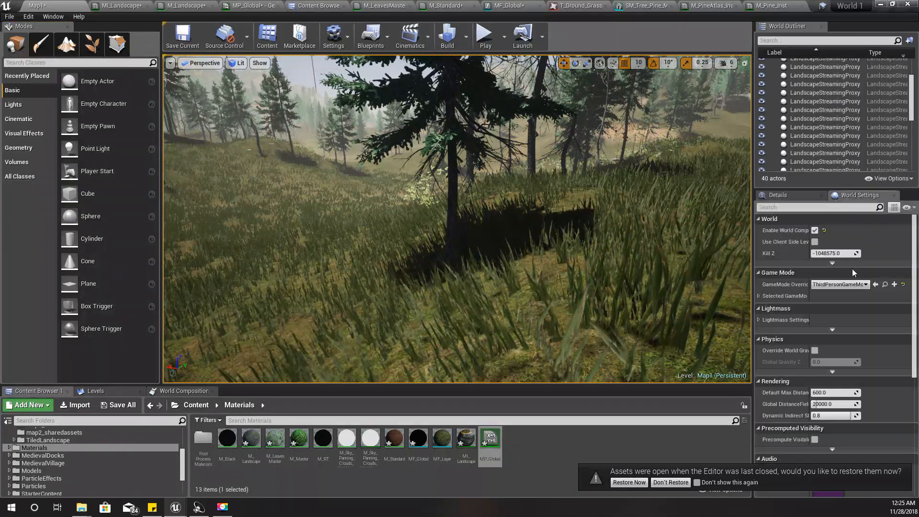
scroll(852, 403, "down", 3)
left_click(778, 195)
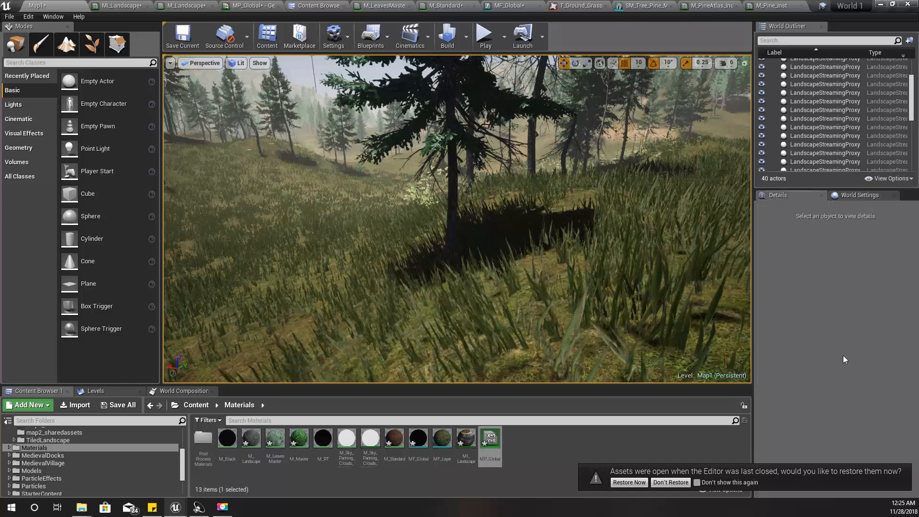
left_click(506, 290)
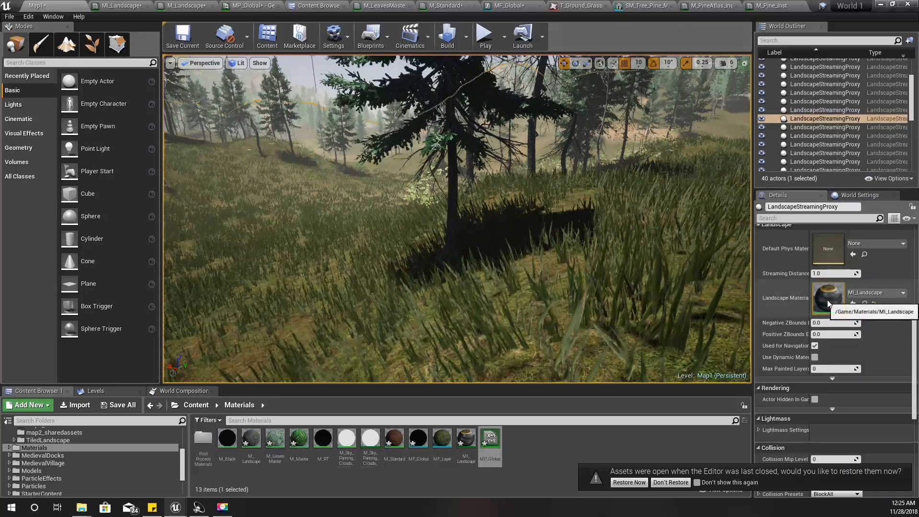
double_click(827, 297)
- Open the parent material M_Landscape from the MI_Landscape instance's general properties
scroll(527, 310, "down", 1)
scroll(524, 319, "up", 3)
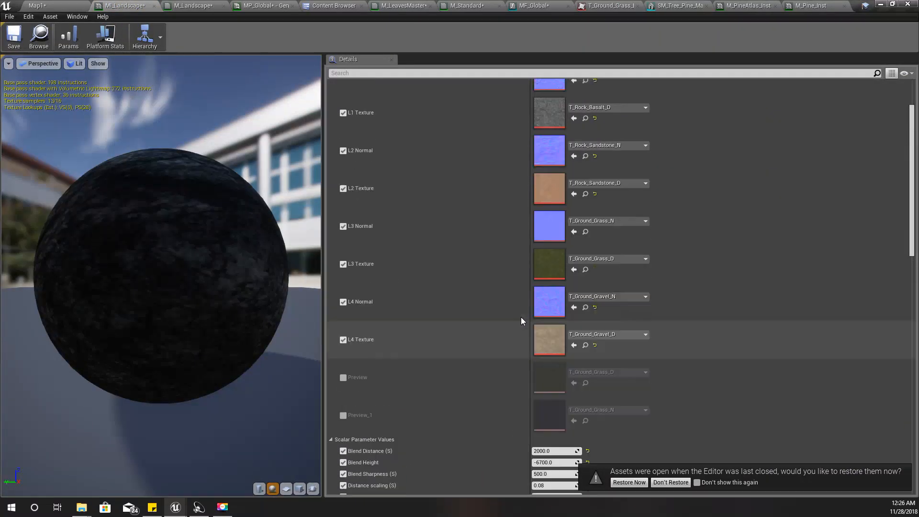
scroll(519, 317, "down", 1)
scroll(517, 318, "down", 8)
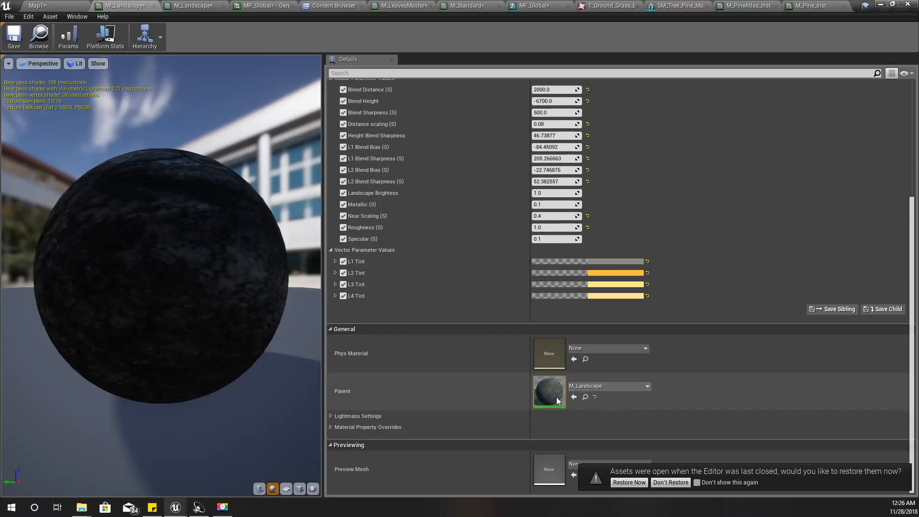
double_click(556, 398)
- Examine the M_Landscape graph from the Layer Blend through BreakMaterialAttributes and MF_Global to the material outputs
right_click_drag(459, 277, 618, 295)
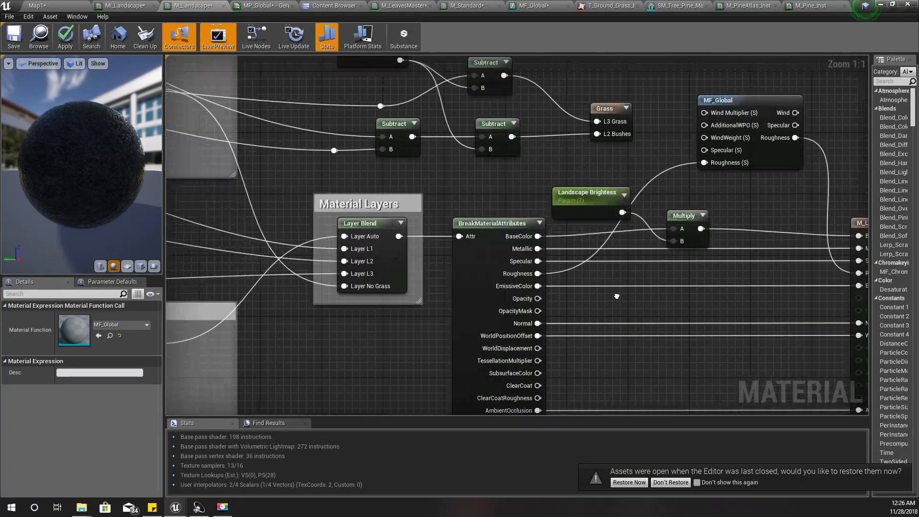
scroll(618, 296, "down", 4)
right_click_drag(521, 266, 726, 276)
right_click_drag(262, 258, 12, 243)
scroll(478, 257, "up", 4)
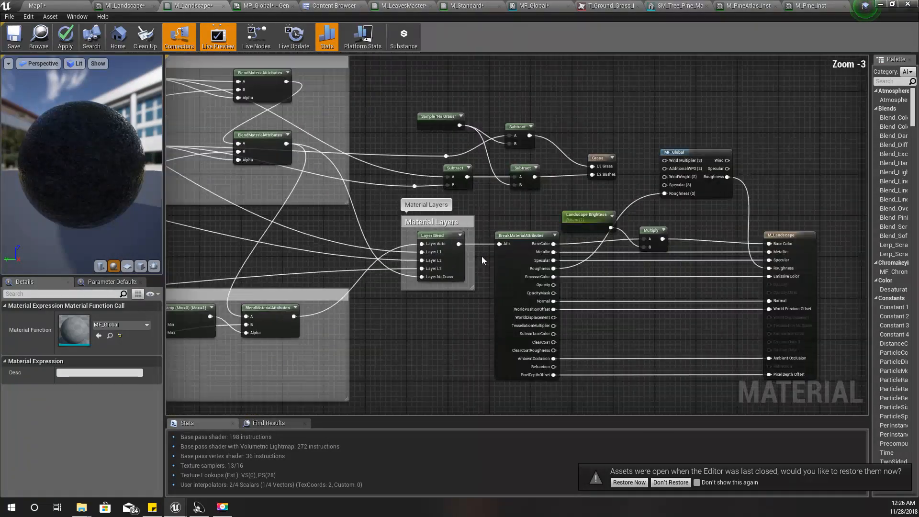
right_click_drag(520, 329, 186, 362)
scroll(485, 217, "up", 1)
right_click_drag(484, 218, 434, 195)
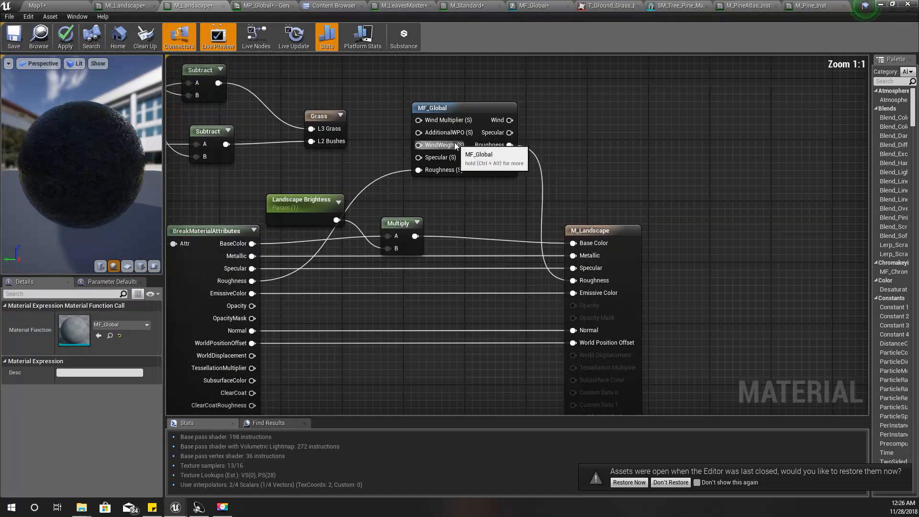
left_click(453, 106)
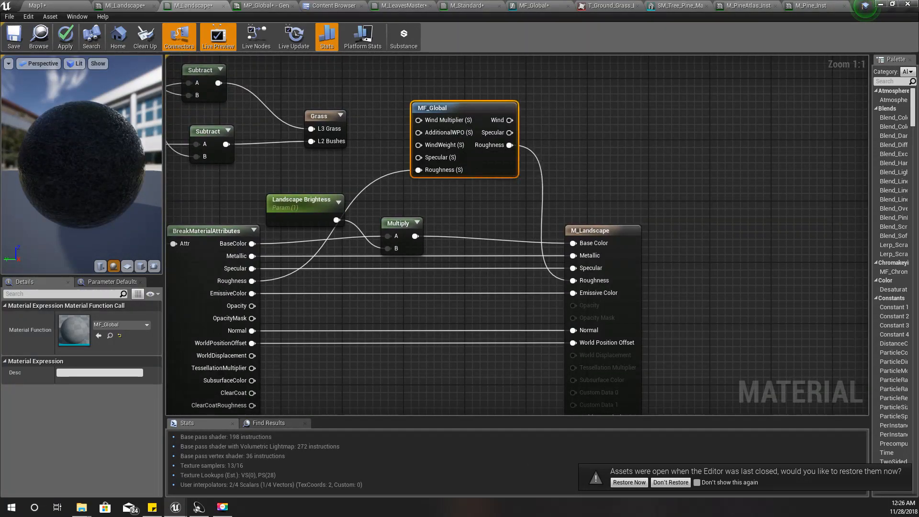
right_click_drag(272, 265, 348, 250)
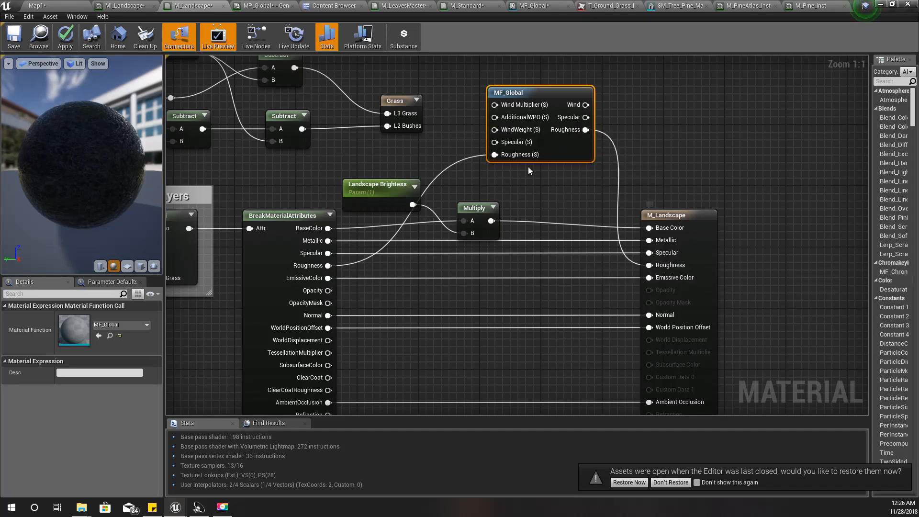
right_click_drag(510, 61, 503, 99)
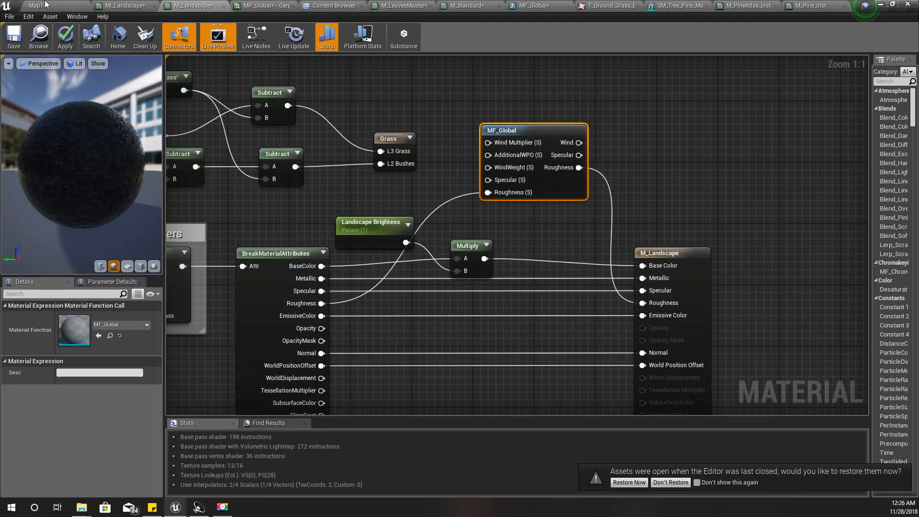
- Open the MF_Global function from its node and shorten the Rain comment box to fit just around its nodes
double_click(541, 132)
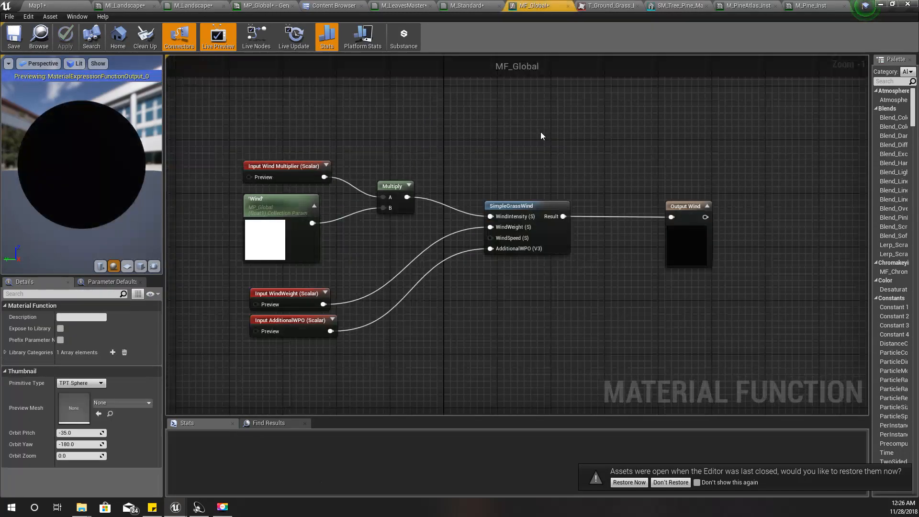
right_click_drag(454, 332, 478, 244)
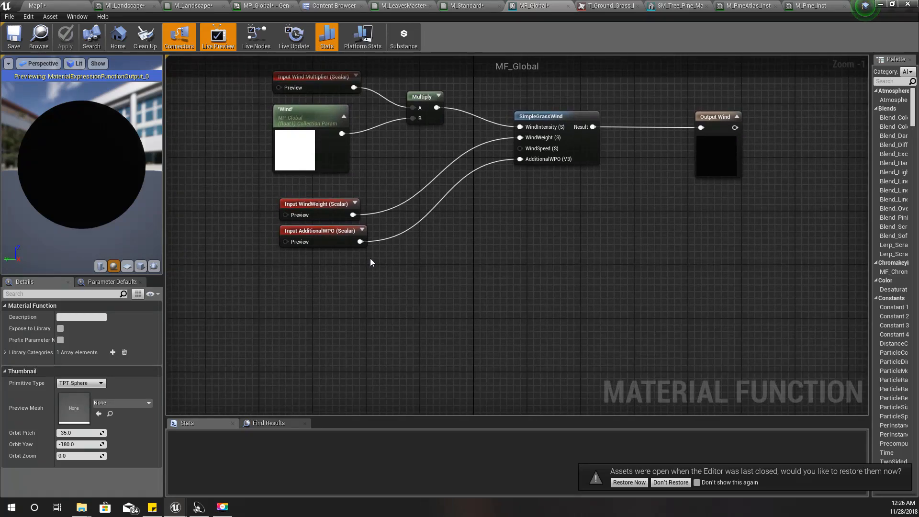
scroll(370, 258, "up", 1)
right_click_drag(392, 296, 401, 336)
scroll(401, 335, "down", 5)
right_click_drag(435, 214, 419, 352)
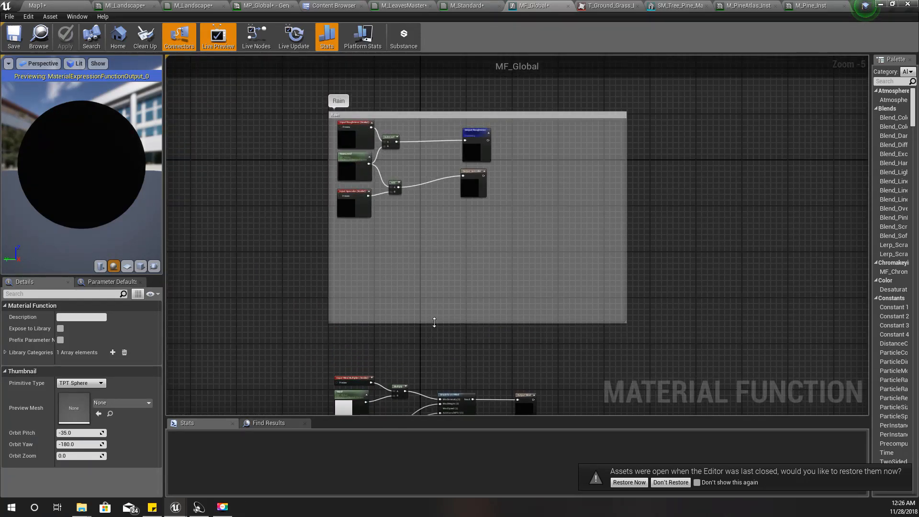
left_click_drag(434, 322, 428, 222)
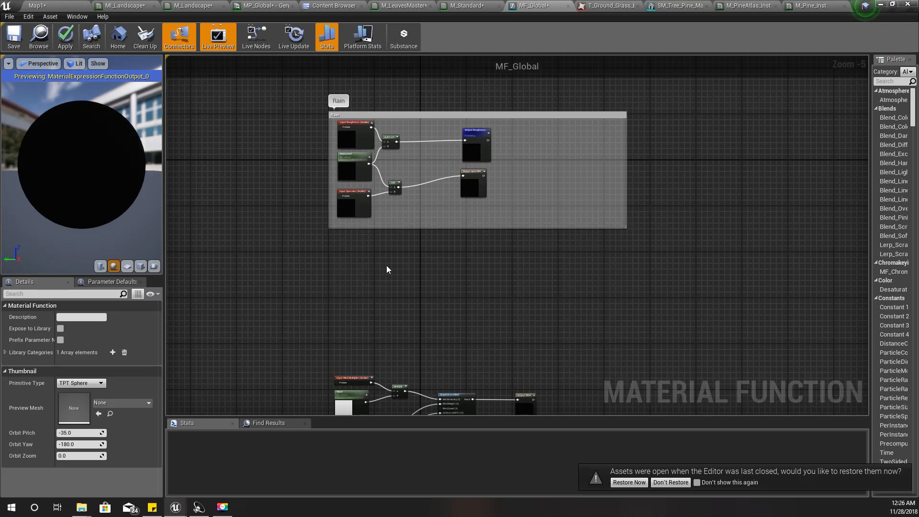
- Add a Vector 3 FunctionInput node in the empty space below the Rain group and name it Base Color
scroll(385, 266, "up", 3)
scroll(385, 266, "down", 3)
mouse_move(385, 266)
right_mouse_down()
mouse_move(386, 303)
mouse_move(382, 273)
right_mouse_up()
scroll(386, 302, "up", 2)
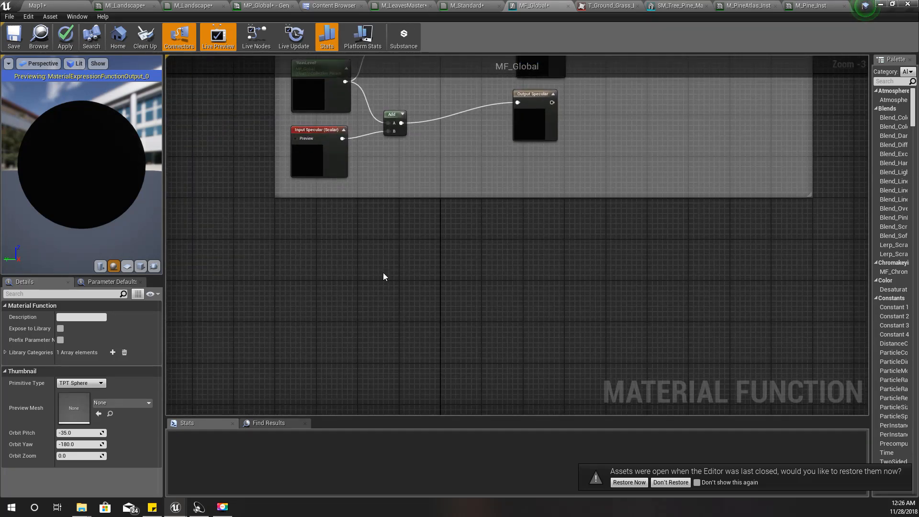
right_click_drag(383, 277, 366, 314)
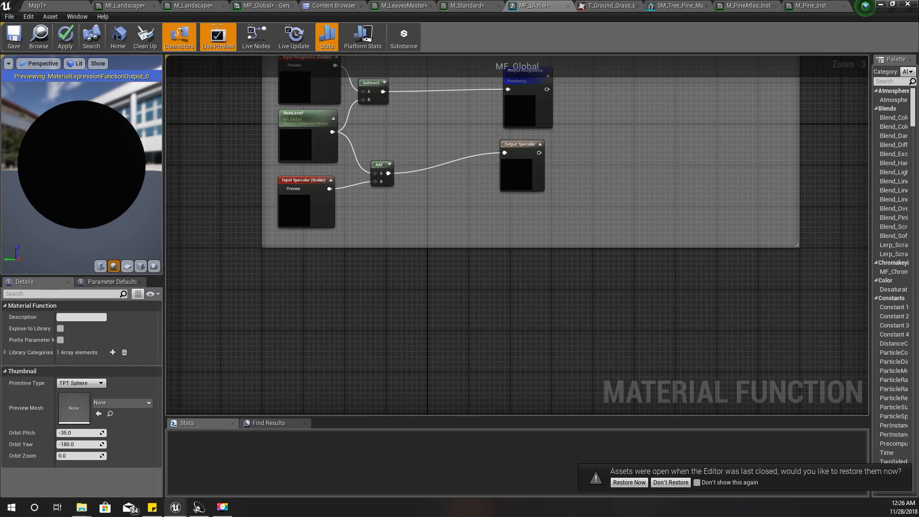
right_click(297, 291)
type("inpu")
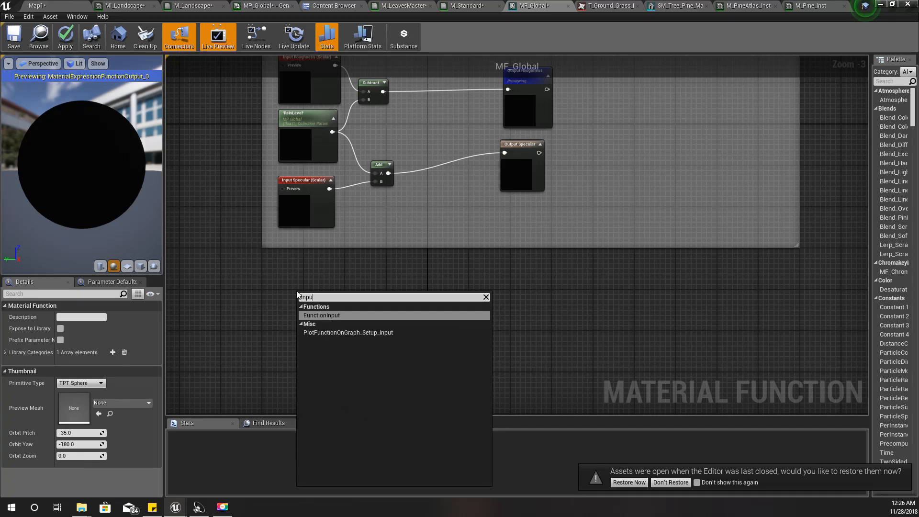
key("Return")
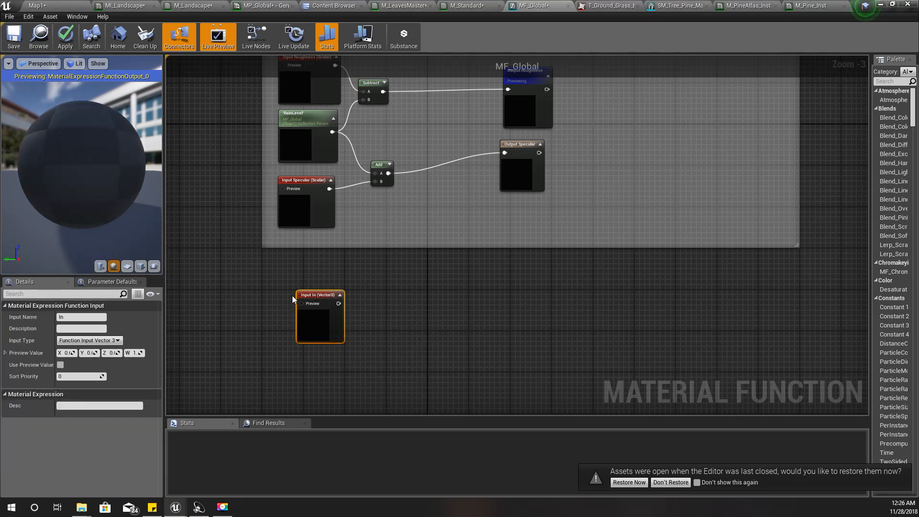
left_click(103, 342)
left_click(99, 362)
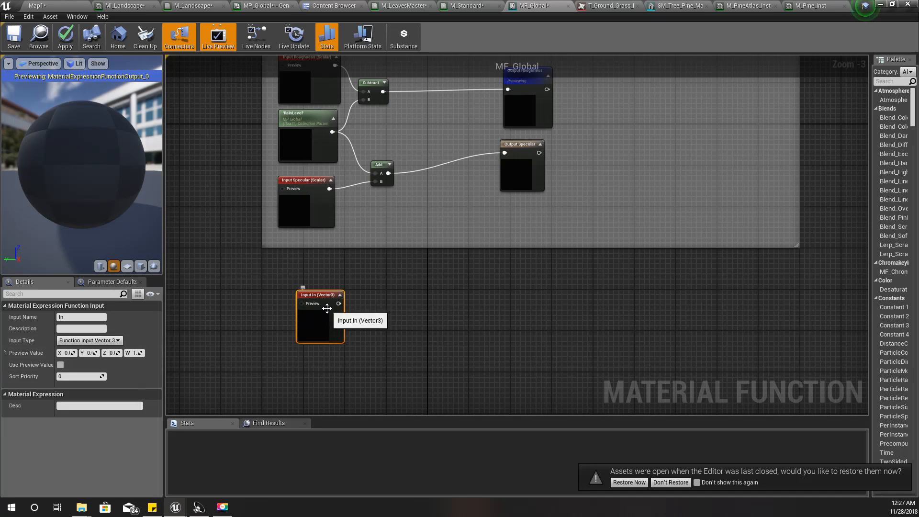
left_click_drag(327, 309, 313, 308)
left_click(80, 317)
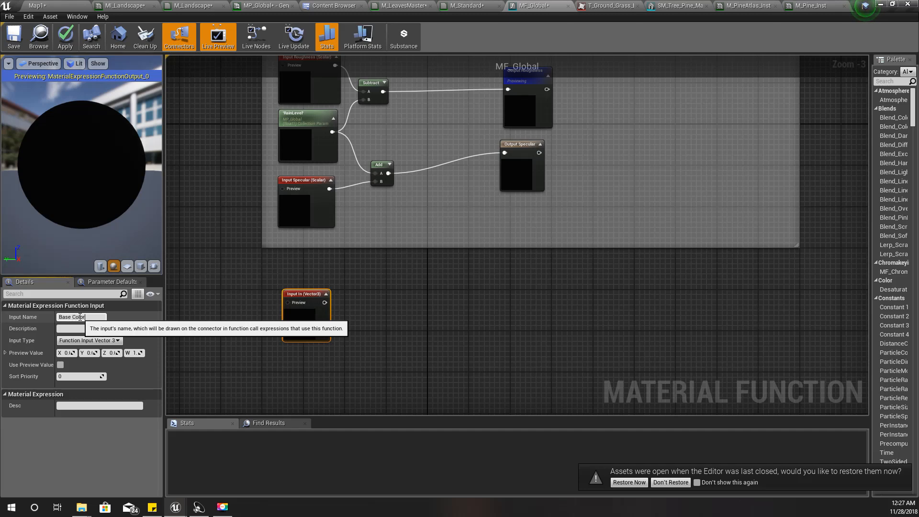
key("Return")
- Duplicate the Output Roughness node, place the copy below the Rain group opposite the Base Color input, and name it Base Color
scroll(474, 310, "down", 2)
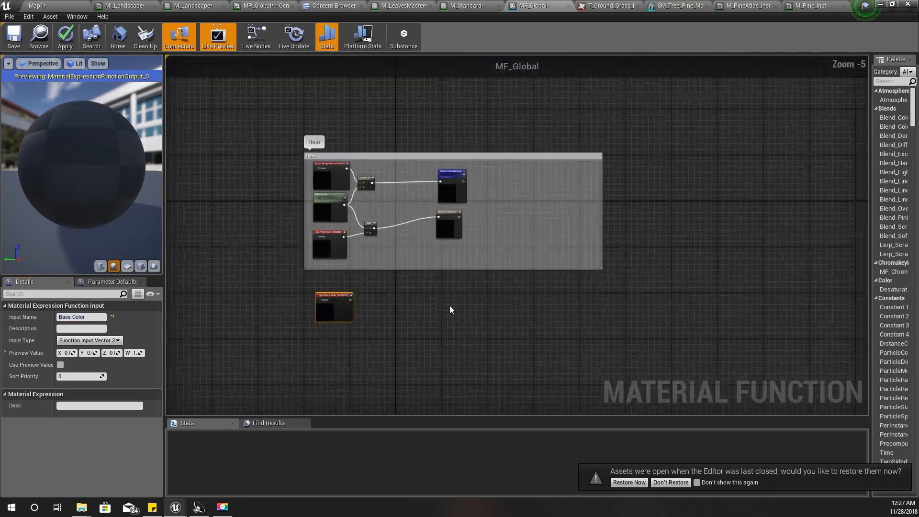
scroll(450, 310, "up", 2)
left_click(407, 103)
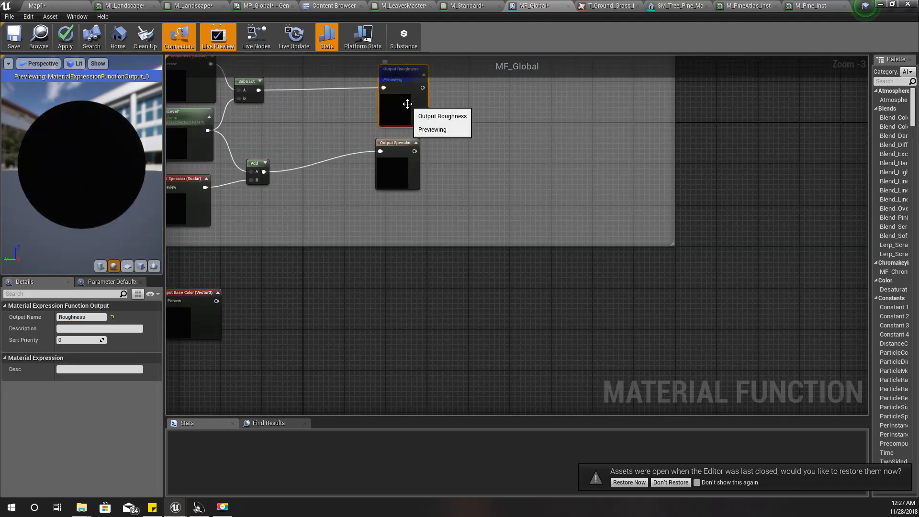
key("ctrl+w")
left_click_drag(440, 122, 602, 301)
left_click(89, 308)
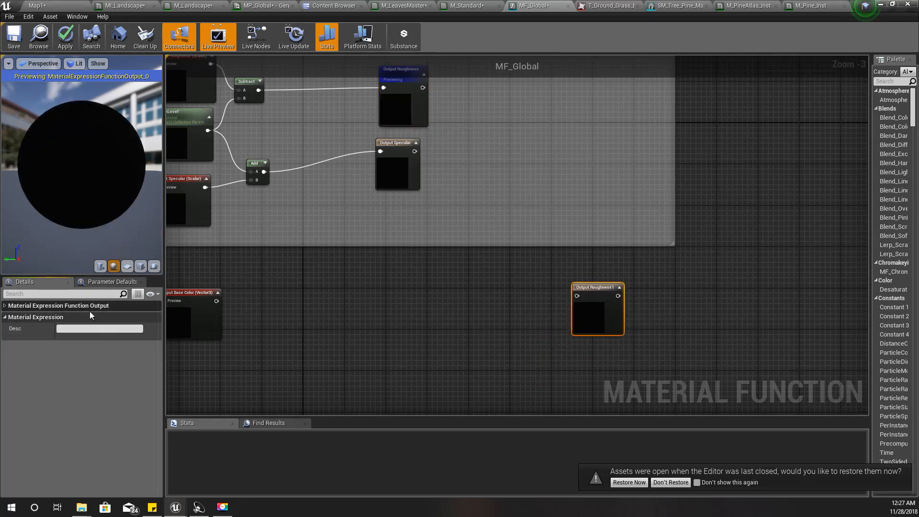
left_click(87, 308)
left_click(91, 317)
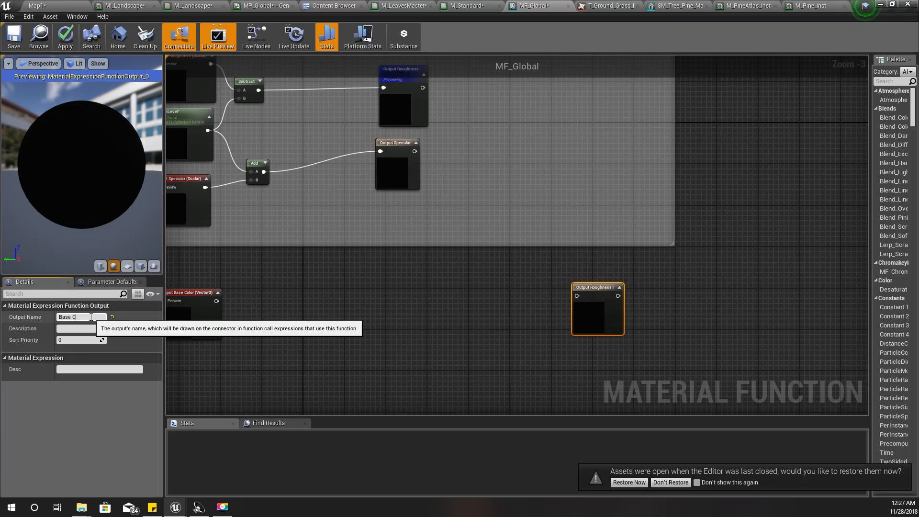
type("Base Color")
key("Return")
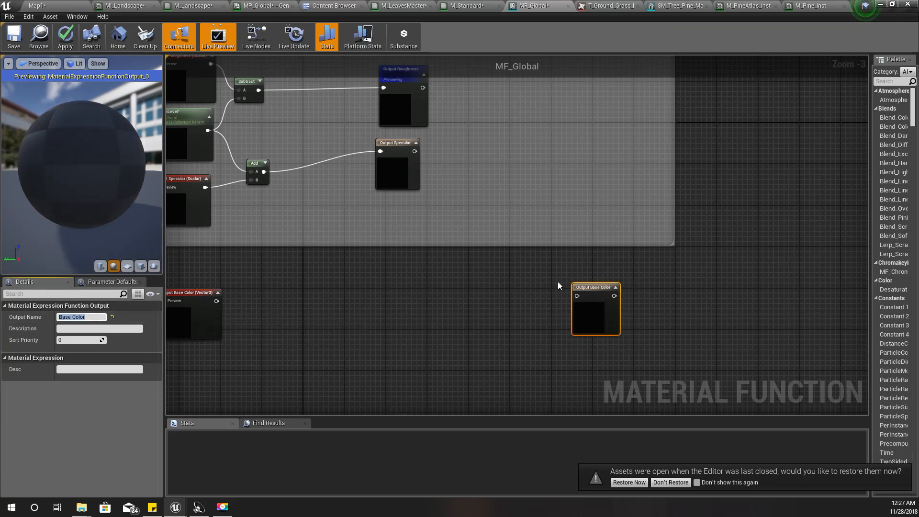
- Move the Output Base Color node farther from the Input Base Color node and align the two horizontally
right_click_drag(381, 345, 477, 299)
scroll(562, 289, "up", 1)
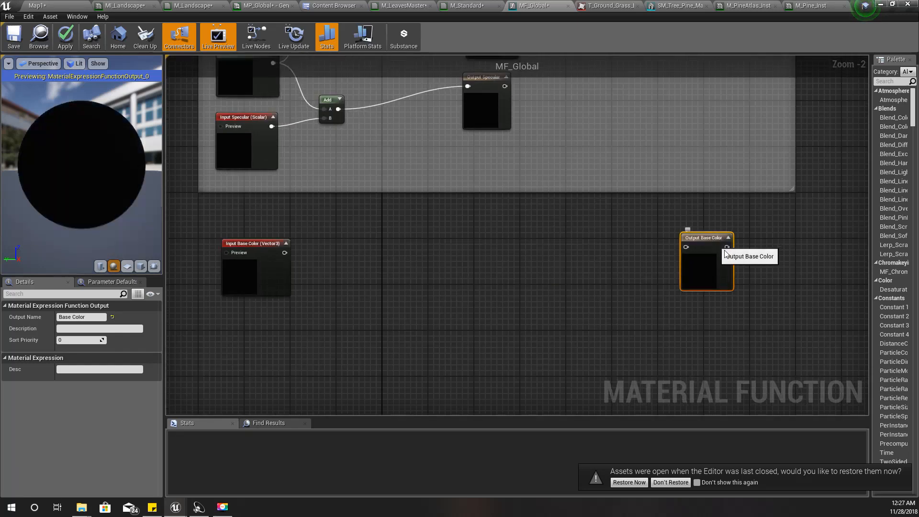
left_click_drag(688, 257, 722, 263)
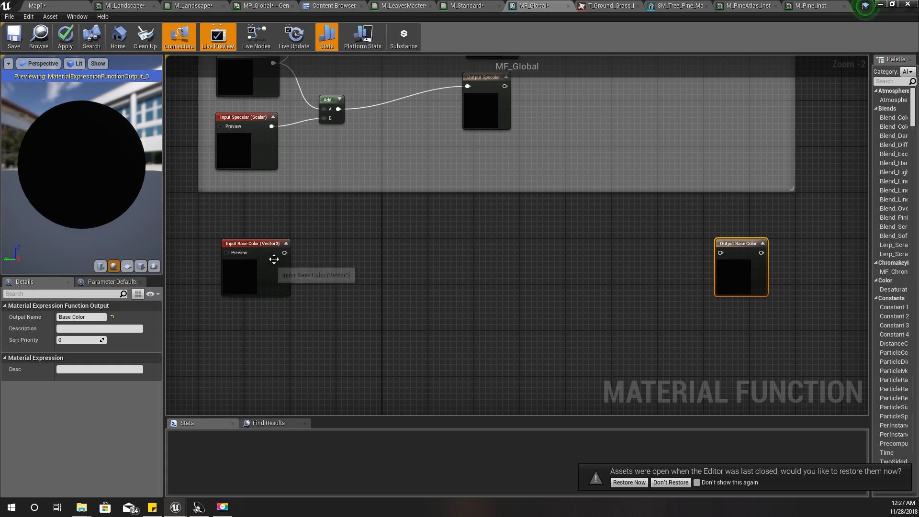
right_click_drag(401, 268, 396, 274)
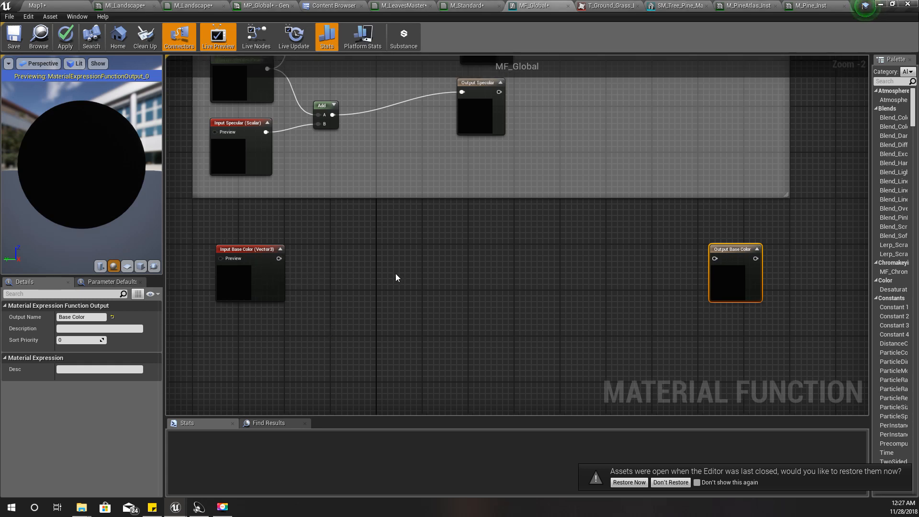
- Add a WorldAlignedBlend node between the Input Base Color and Output Base Color nodes
right_click(415, 276)
type("w")
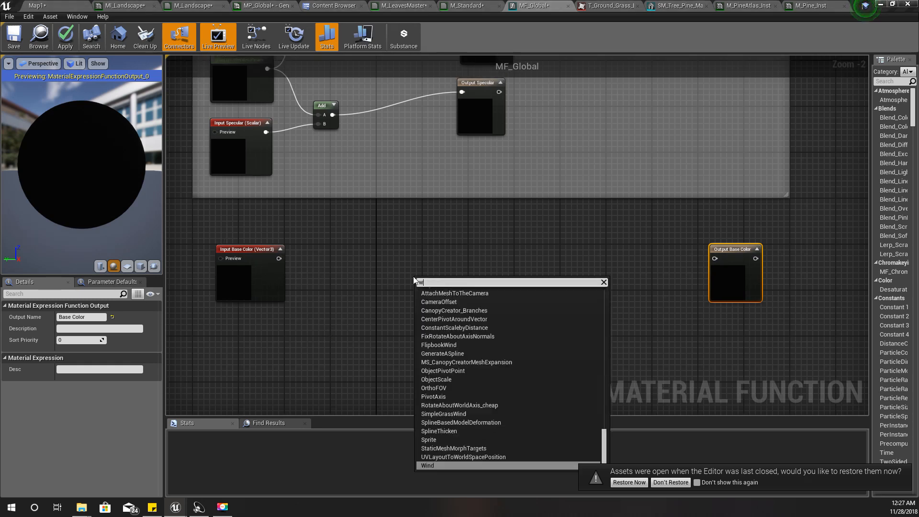
type("orlda")
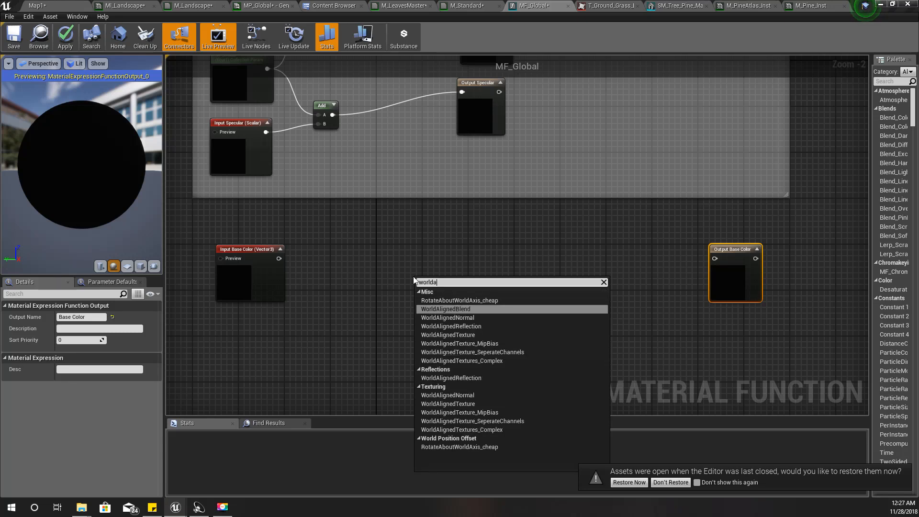
key("Return")
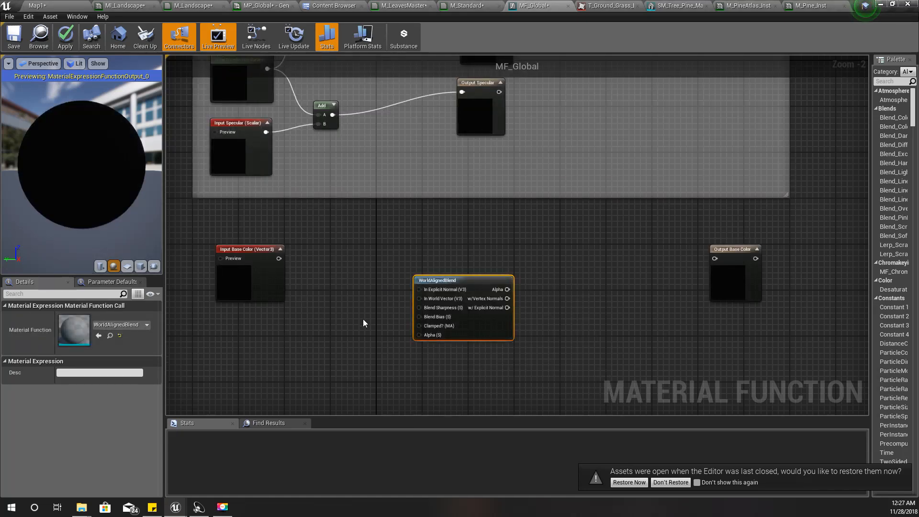
- Add a CollectionParameter node below Input Base Color and set its collection to MP_Global
scroll(363, 323, "up", 2)
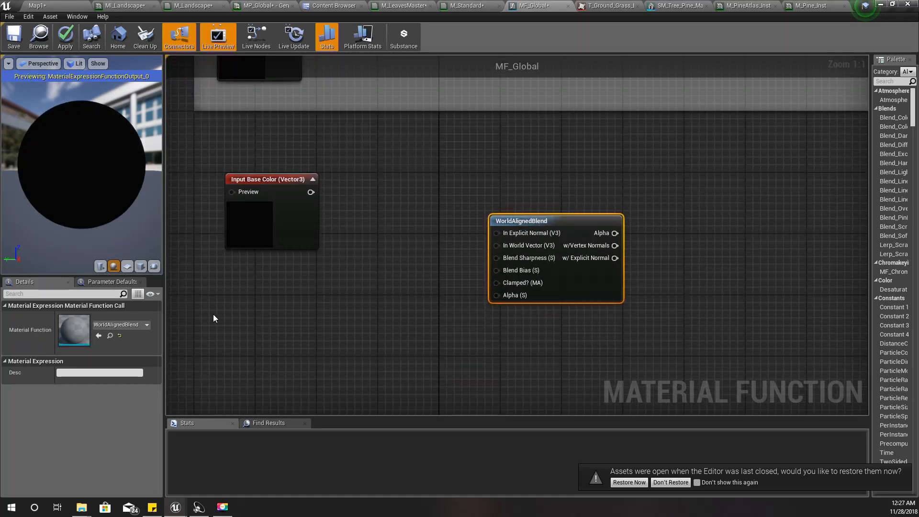
right_click_drag(334, 300, 292, 300)
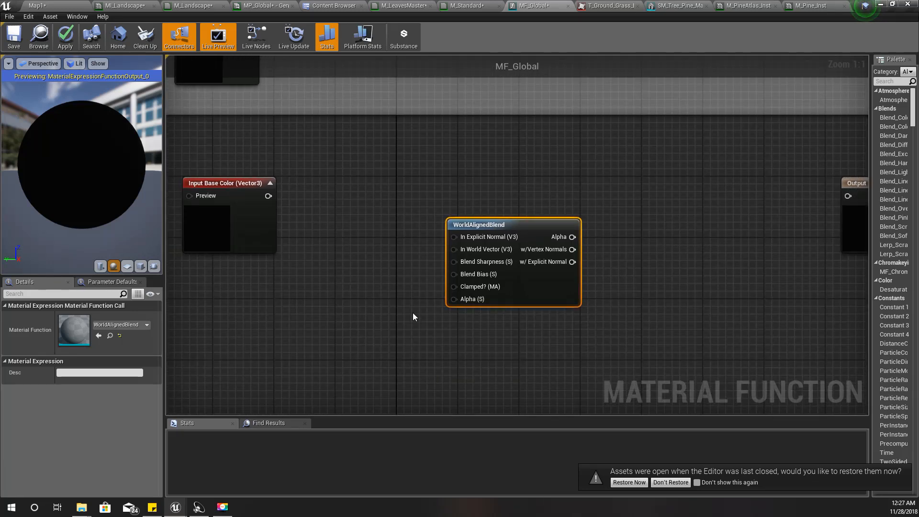
right_click_drag(391, 317, 376, 287)
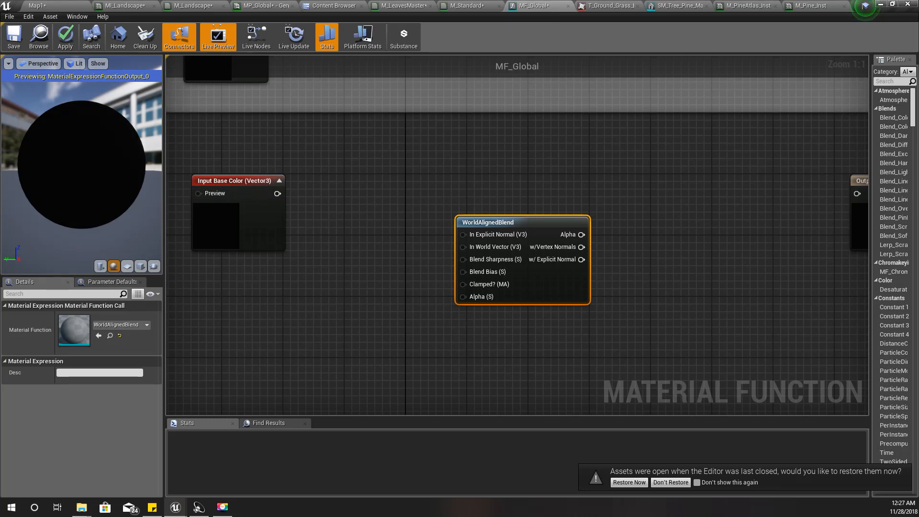
right_click_drag(306, 317, 355, 282)
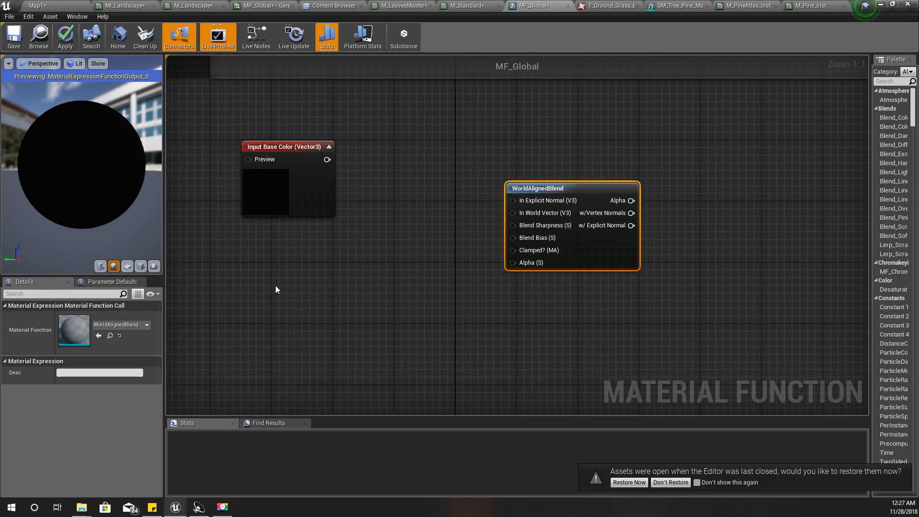
right_click_drag(302, 299, 329, 299)
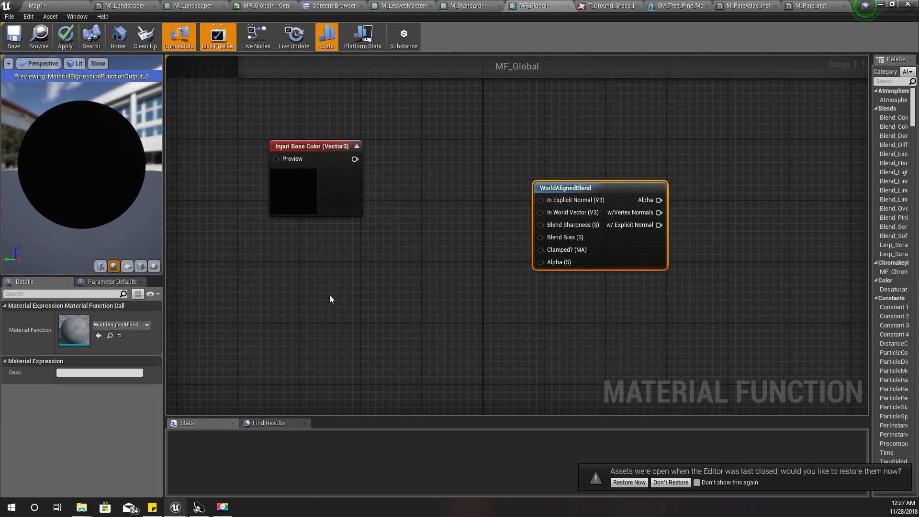
right_click(301, 282)
type("colle")
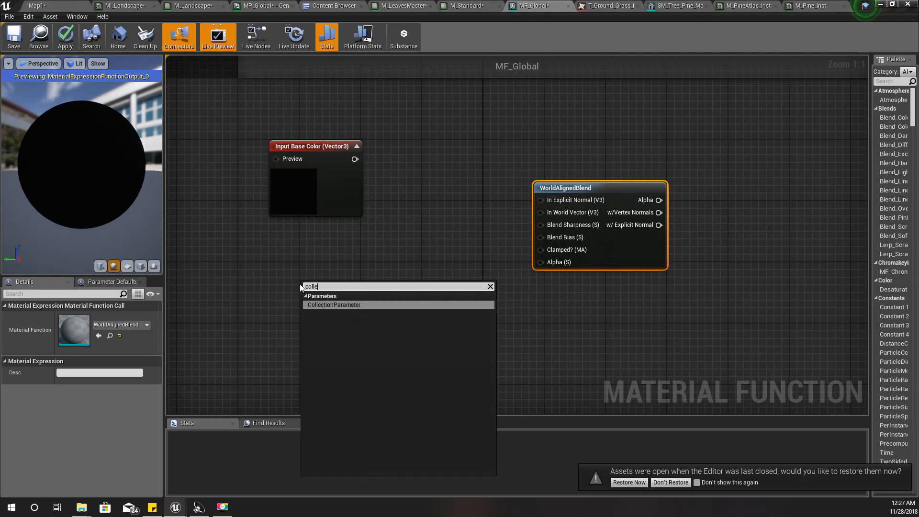
key("Return")
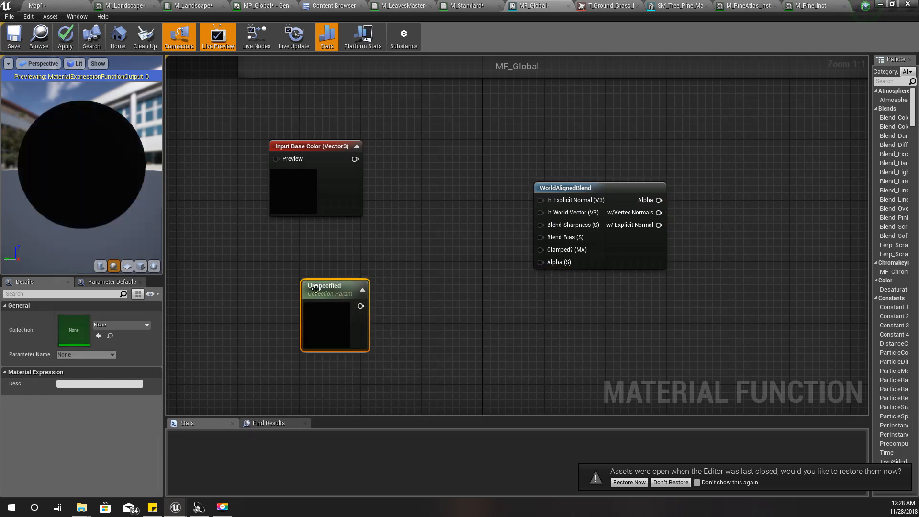
left_click(110, 324)
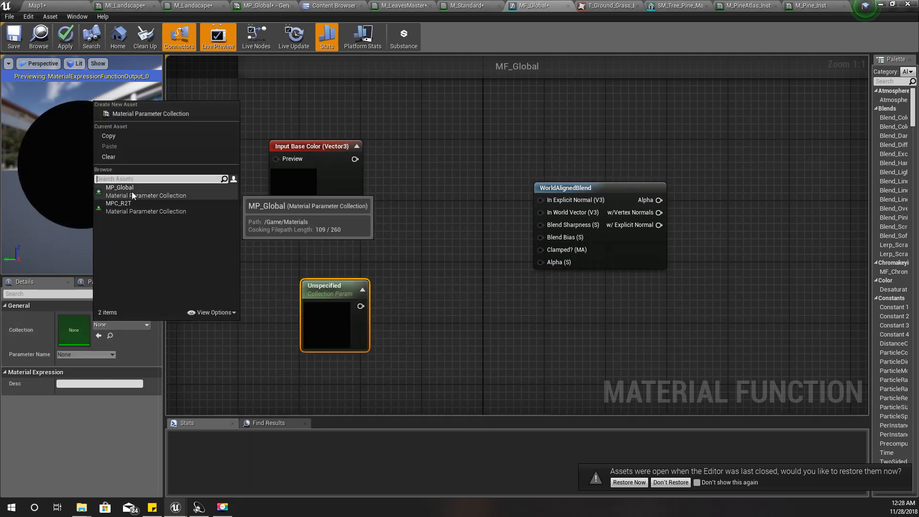
left_click(131, 191)
- Duplicate the MP_Global collection parameter node and place the copy directly below the original
right_click_drag(329, 362, 326, 293)
key("ctrl+w")
left_click_drag(383, 269, 341, 301)
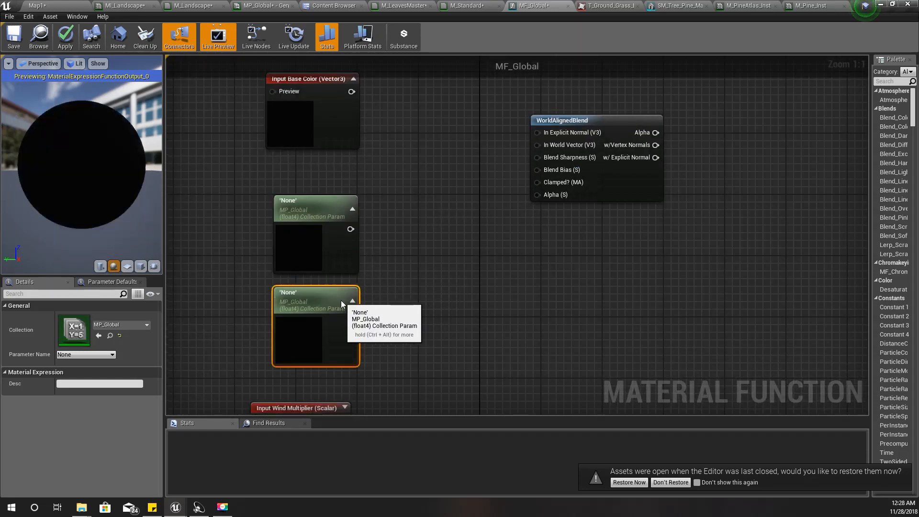
- Set the upper collection node's parameter to Snow Sharpness and the lower one's to Snow Bias
left_click(318, 231)
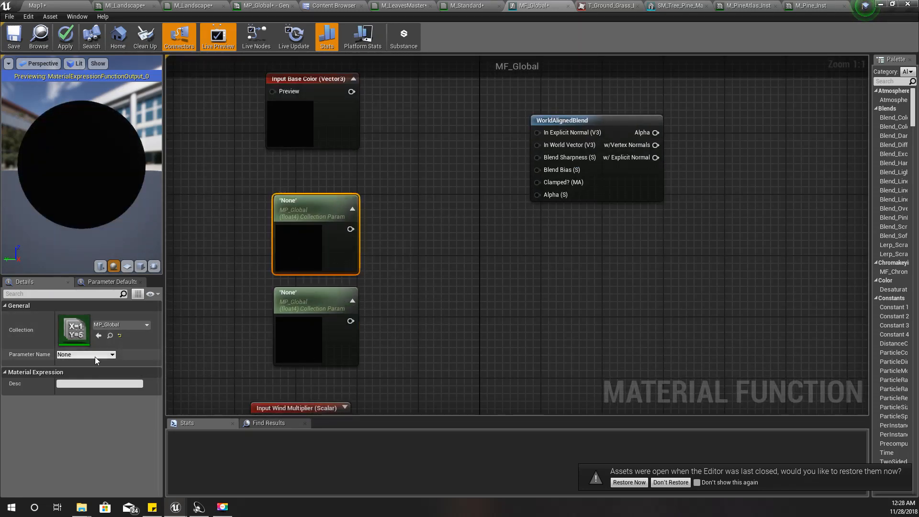
left_click(90, 356)
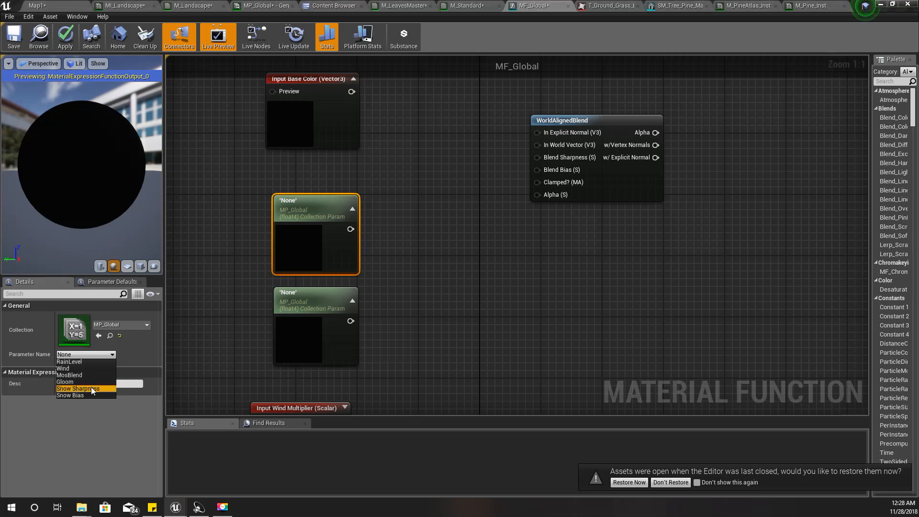
left_click(91, 388)
left_click(317, 306)
left_click(84, 356)
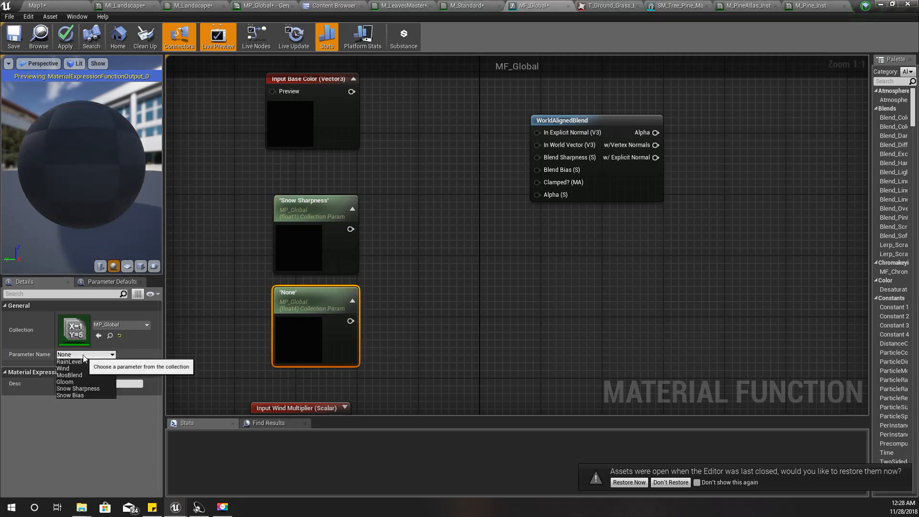
left_click(69, 396)
- Connect Snow Sharpness to the Blend Sharpness input and Snow Bias to the Blend Bias input of WorldAlignedBlend
right_click_drag(487, 297, 458, 342)
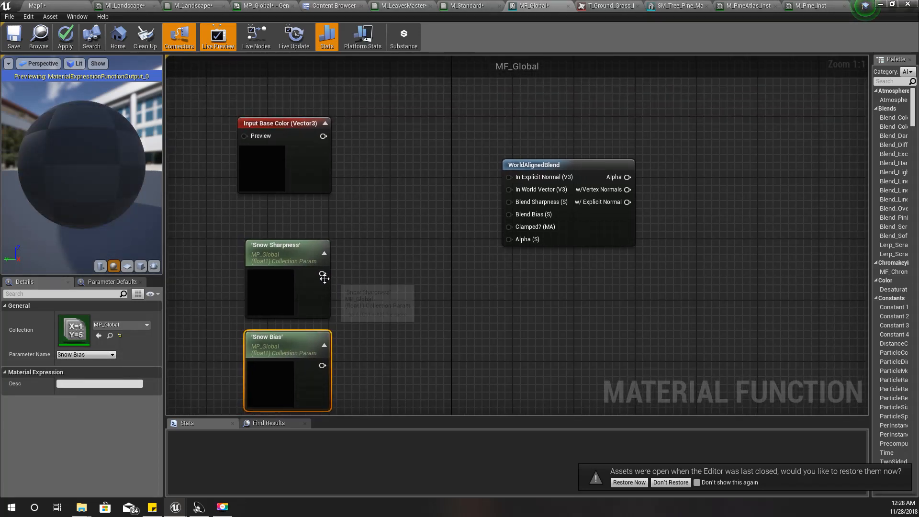
left_click_drag(322, 274, 515, 199)
left_click_drag(316, 365, 511, 214)
- Add a LinearInterpolate node below WorldAlignedBlend with the Input Base Color output feeding its A input
right_click_drag(536, 302, 472, 309)
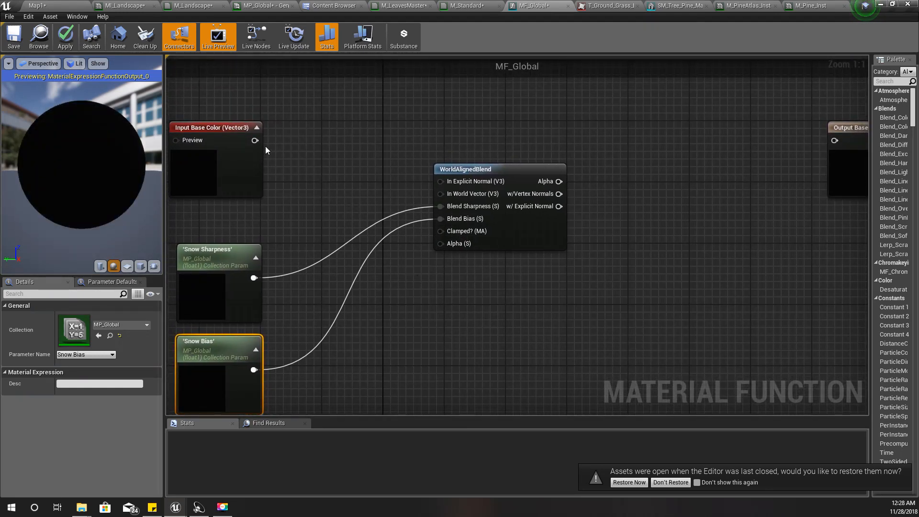
left_click_drag(255, 140, 618, 299)
type("le")
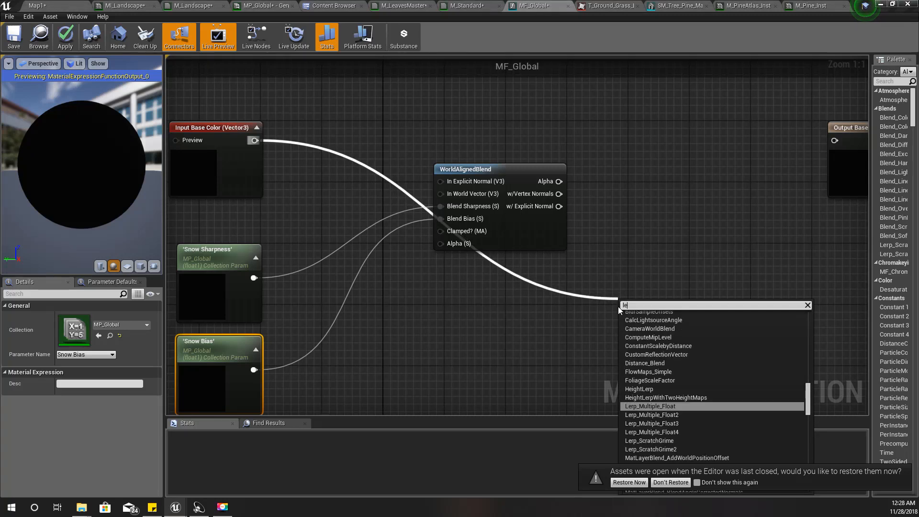
type("rp")
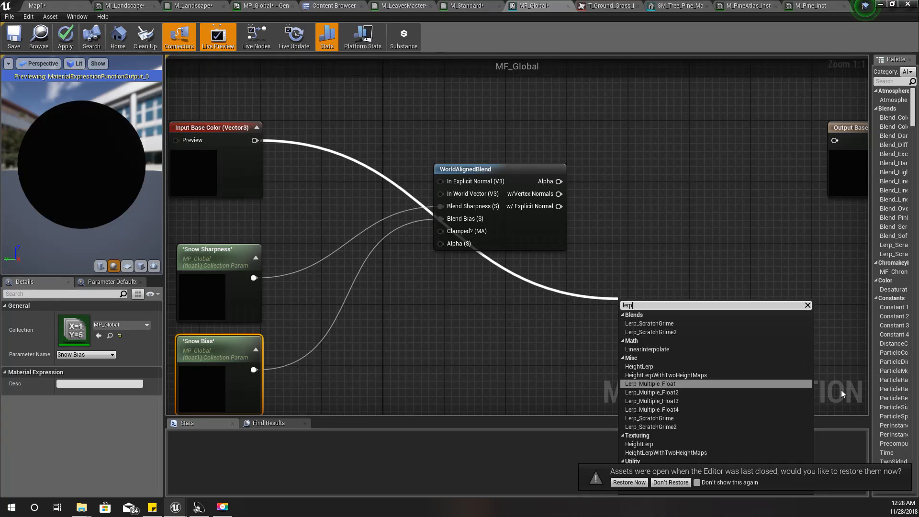
left_click(647, 349)
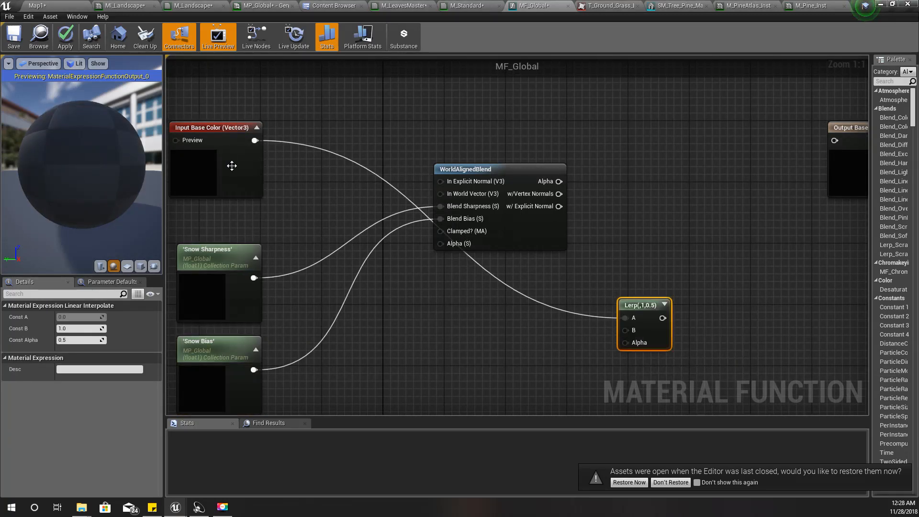
- Create a Constant3Vector node feeding the Lerp's B input and place it below the WorldAlignedBlend node
right_click_drag(531, 343, 514, 341)
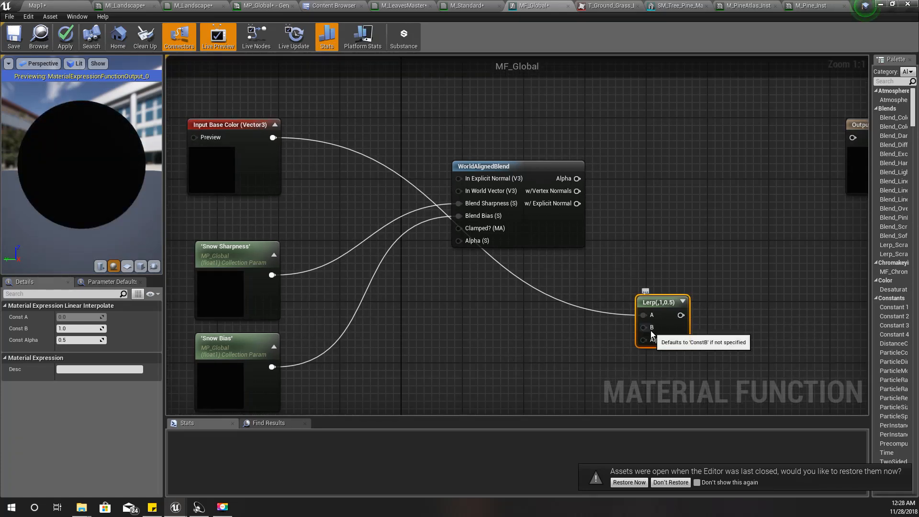
left_click_drag(651, 333, 582, 331)
type("vecot")
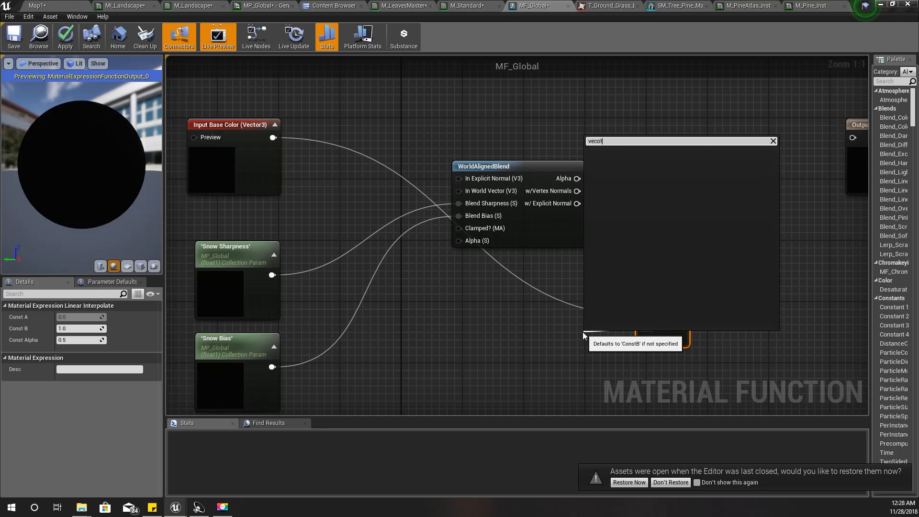
key("BackSpace")
key("BackSpace")
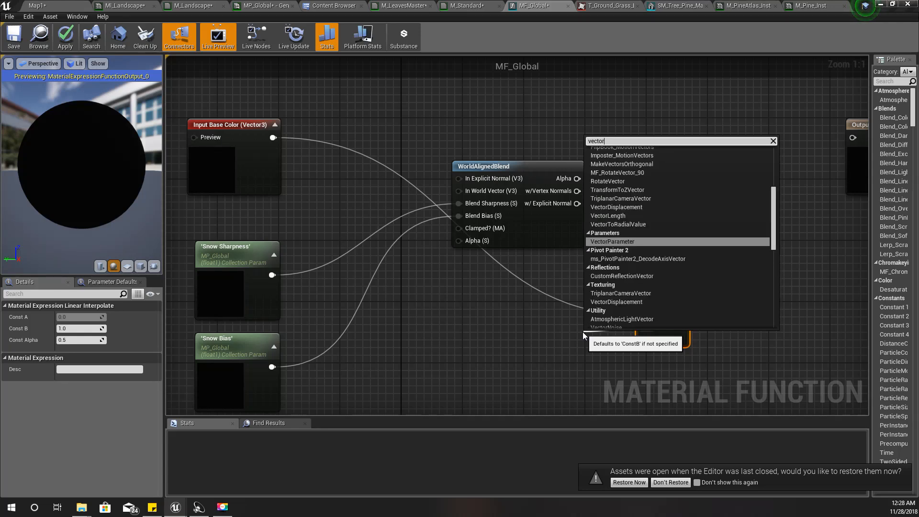
key("ctrl+a")
type("Const")
key("Down")
key("Down")
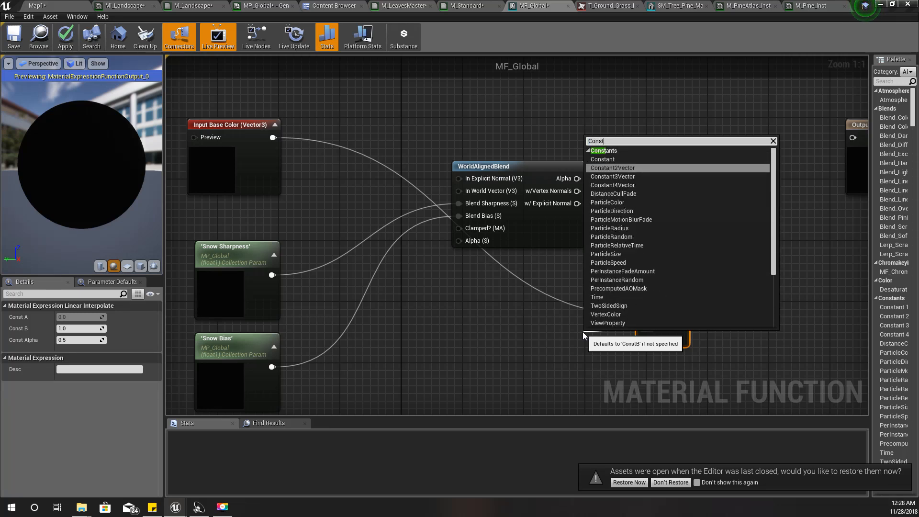
key("Return")
left_click_drag(602, 338, 519, 317)
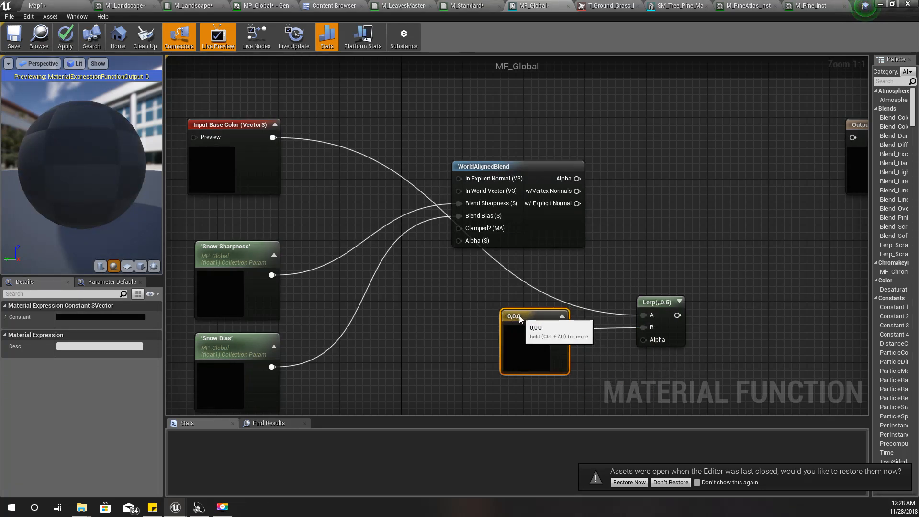
- Set the Constant3Vector's colour to pure white (1,1,1)
double_click(521, 335)
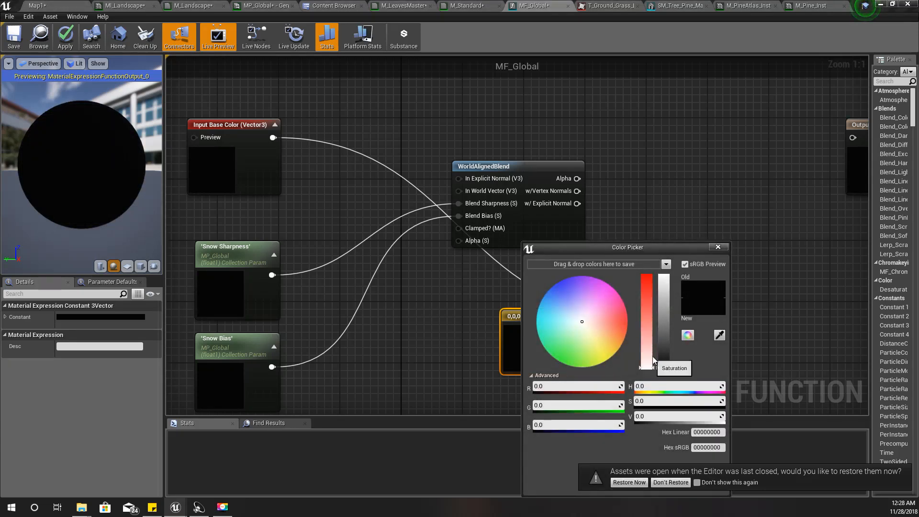
left_click_drag(664, 367, 634, 204)
left_click(648, 399)
scroll(604, 360, "up", 1)
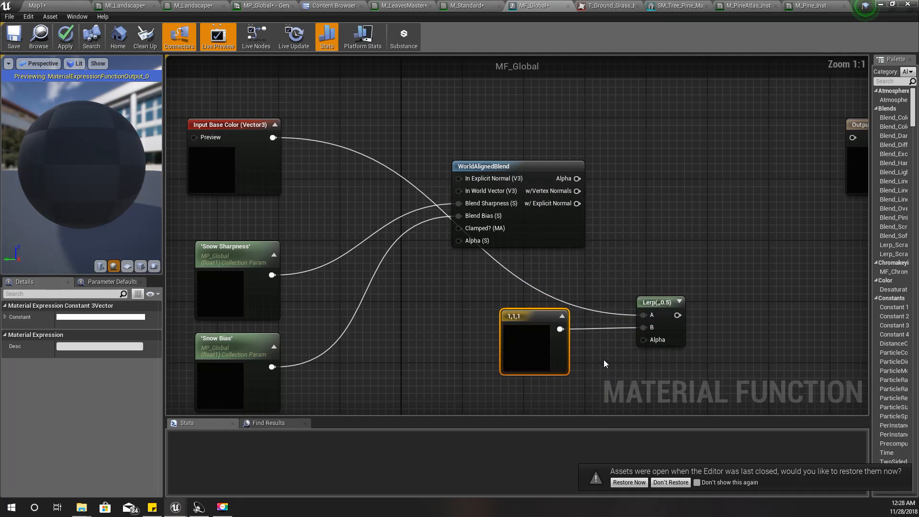
- Connect WorldAlignedBlend's Alpha output to the Lerp's Alpha input and the Lerp result to Output Base Color
right_click_drag(639, 361, 604, 349)
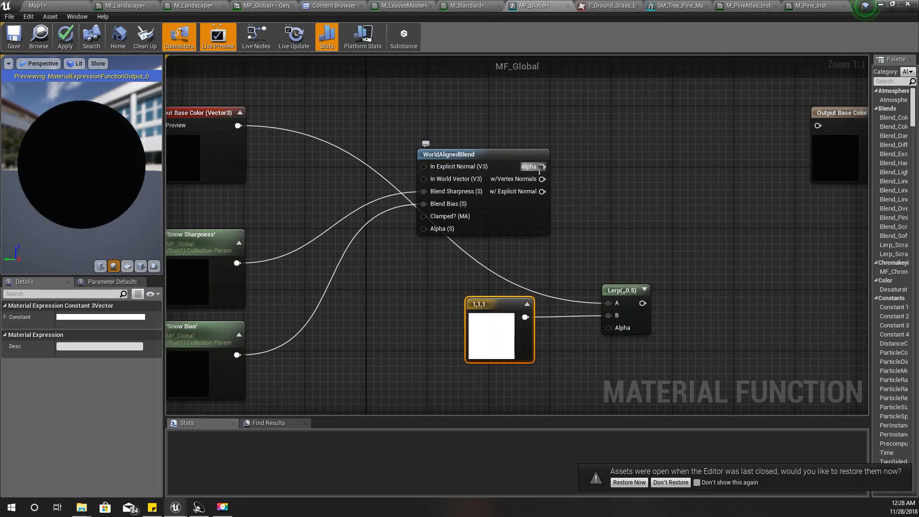
left_click_drag(542, 167, 612, 328)
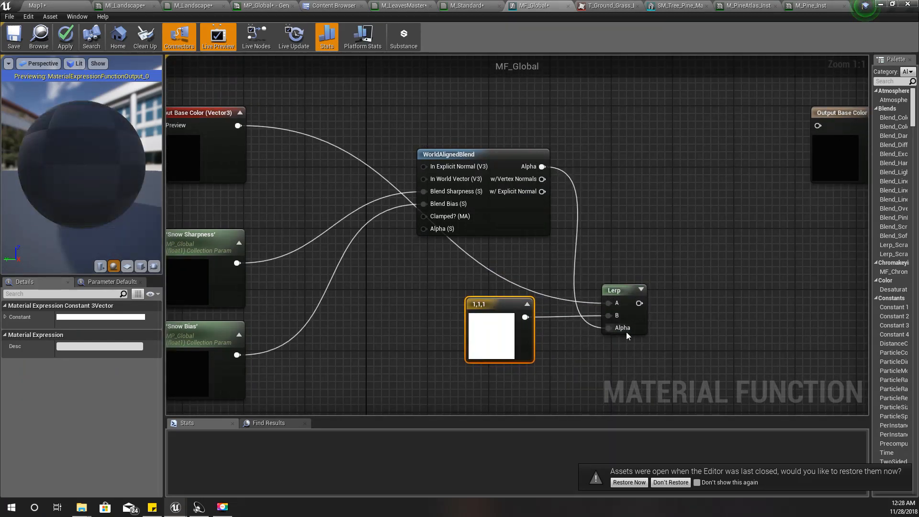
right_click_drag(626, 332, 575, 361)
left_click(586, 336)
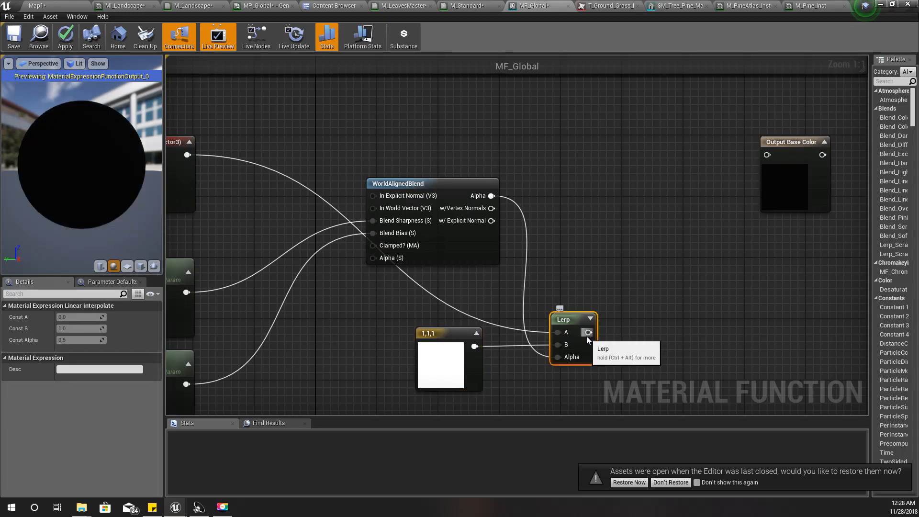
left_click_drag(588, 333, 768, 155)
left_click(790, 180)
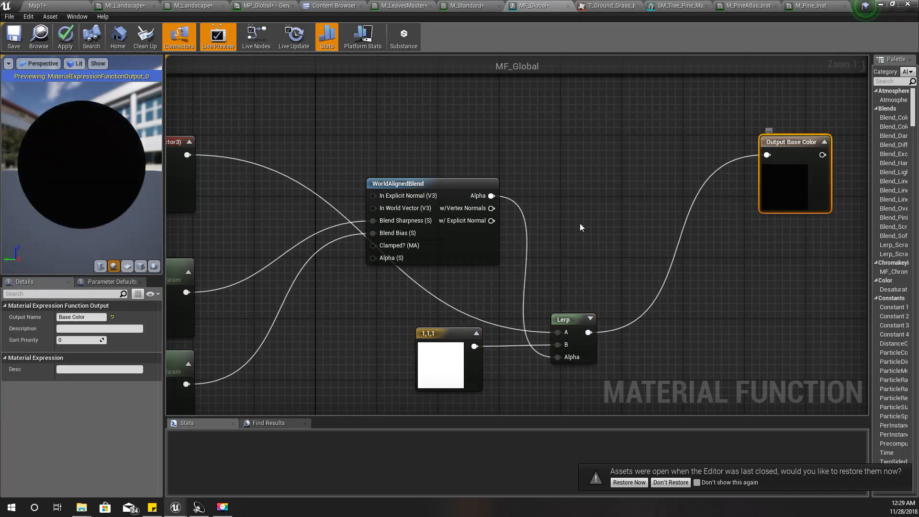
- Enclose the snow blending nodes in a comment titled "Snow Layer" and apply the MF_Global changes
right_click_drag(602, 251, 615, 258)
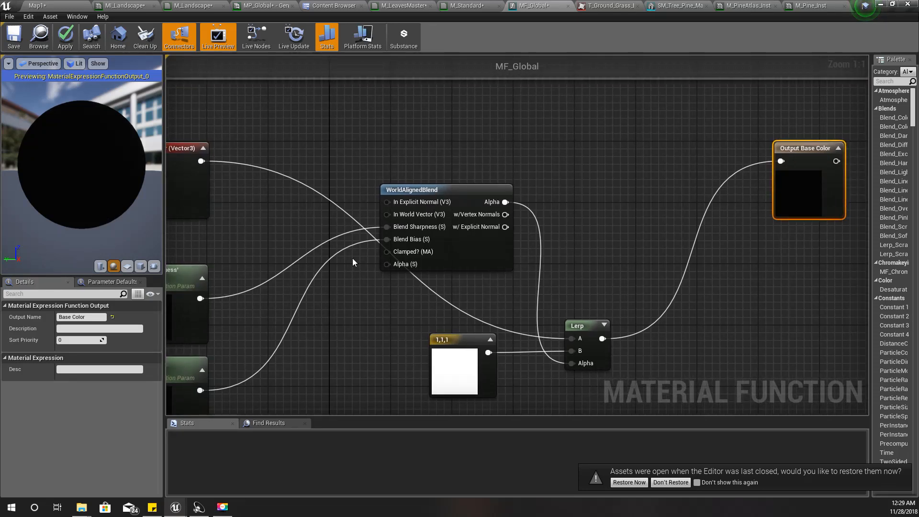
right_click_drag(352, 261, 504, 234)
scroll(474, 304, "down", 2)
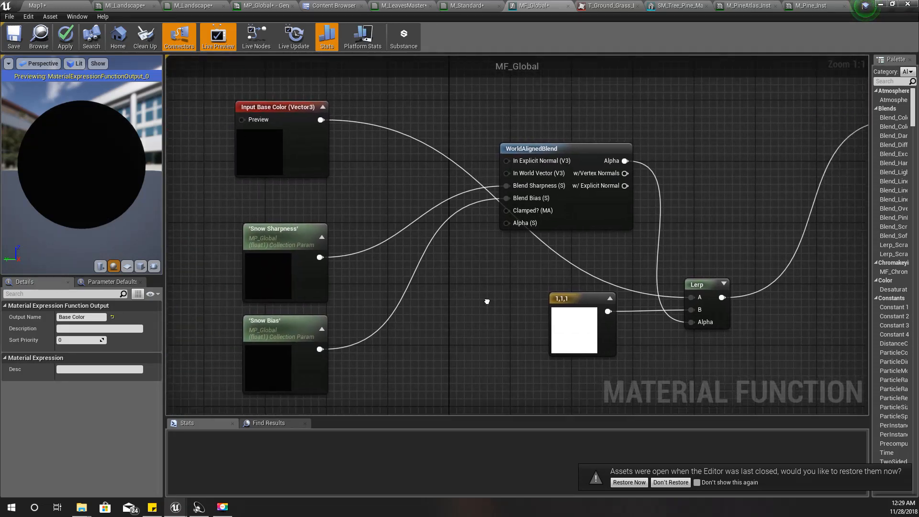
scroll(470, 305, "down", 2)
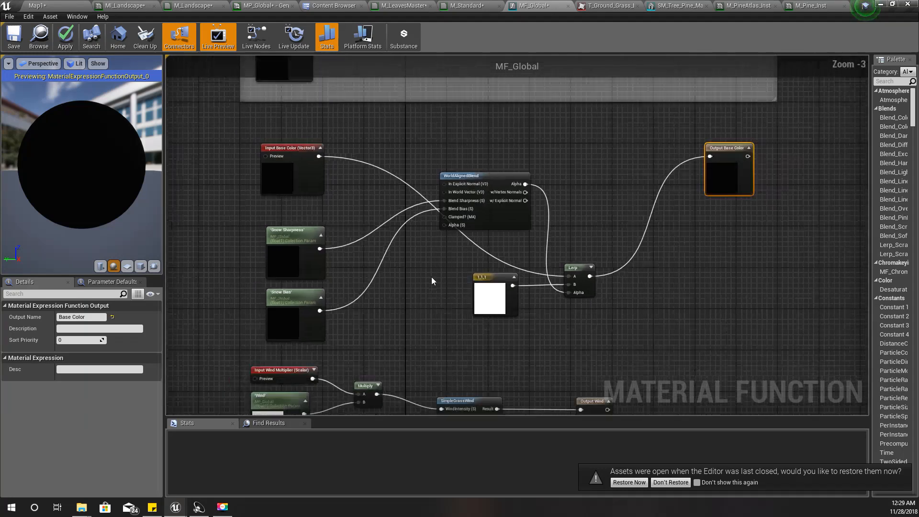
left_click_drag(287, 163, 657, 325)
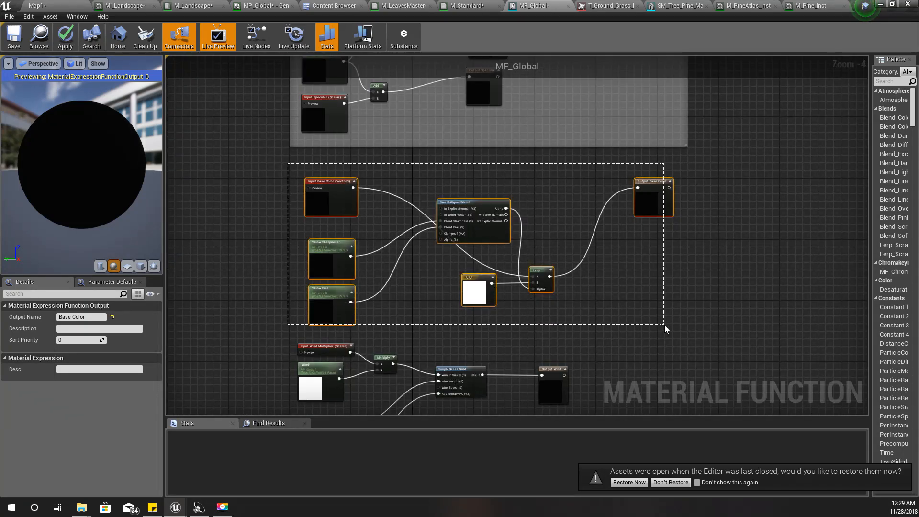
key("c")
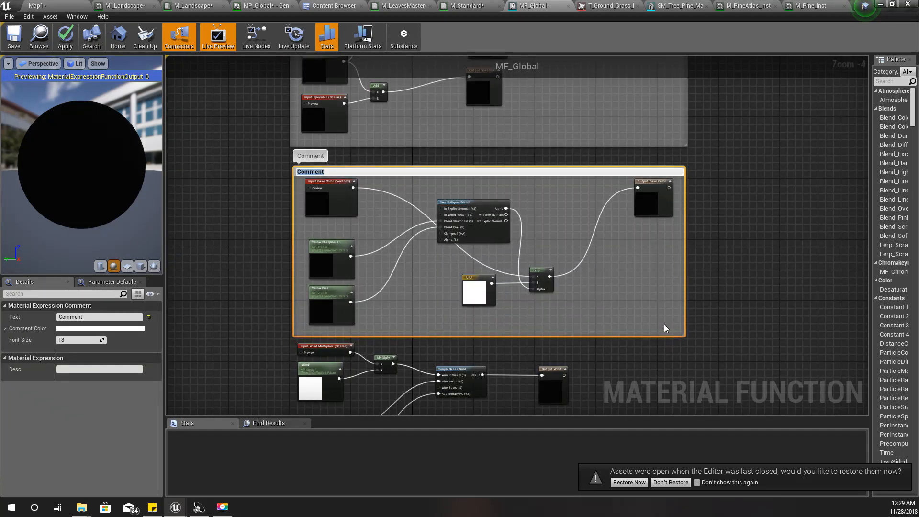
type("Snow Layer")
left_click(233, 222)
scroll(341, 250, "up", 3)
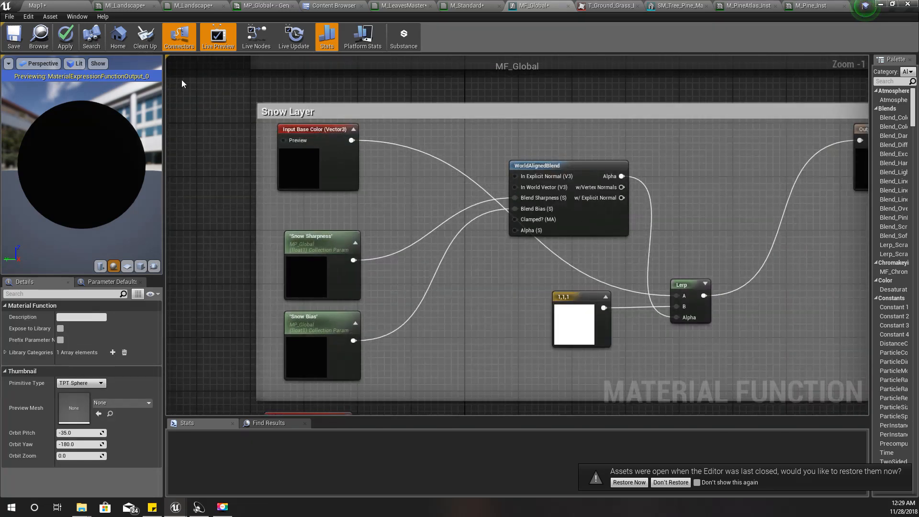
left_click(71, 45)
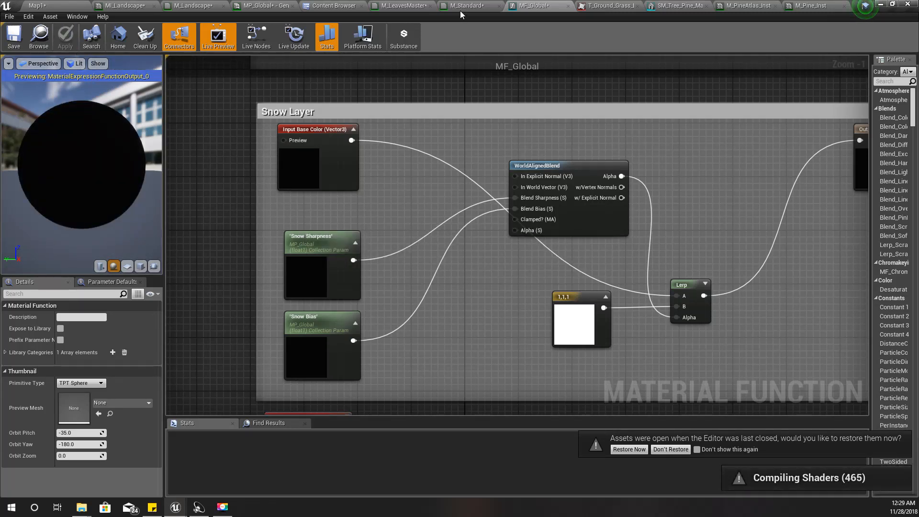
- In M_LeavesMaster, route the Base texture through MF_Global's Base Color input and connect its Base Color output to the material's Base Color
left_click(402, 5)
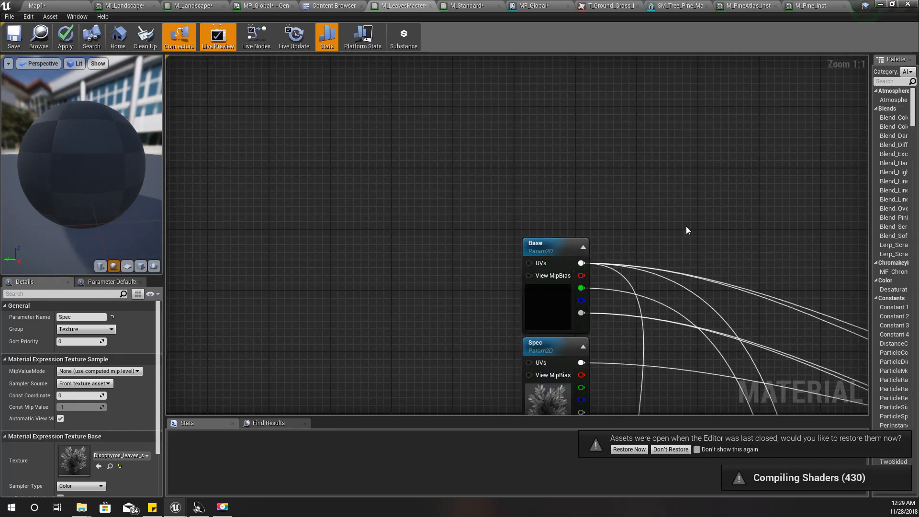
right_click_drag(685, 226, 351, 111)
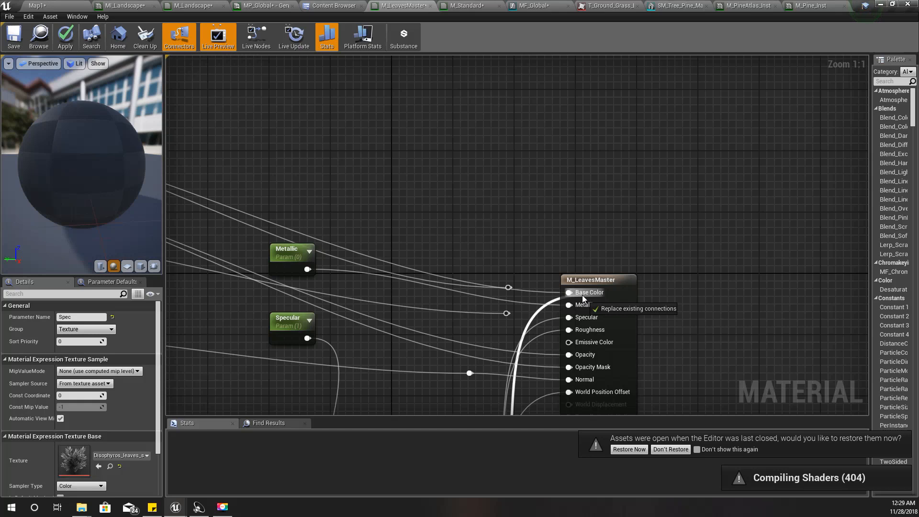
left_click_drag(582, 295, 579, 294)
right_click_drag(530, 280, 543, 160)
scroll(605, 194, "down", 2)
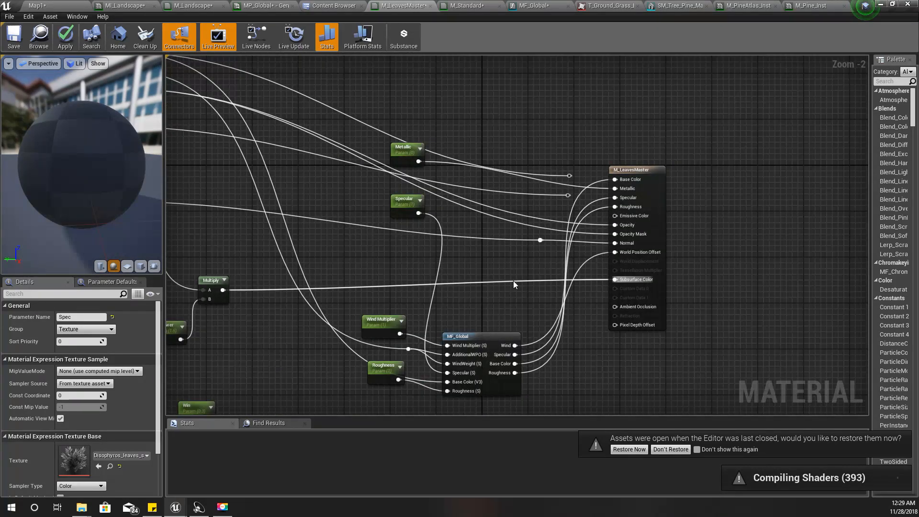
scroll(472, 219, "up", 2)
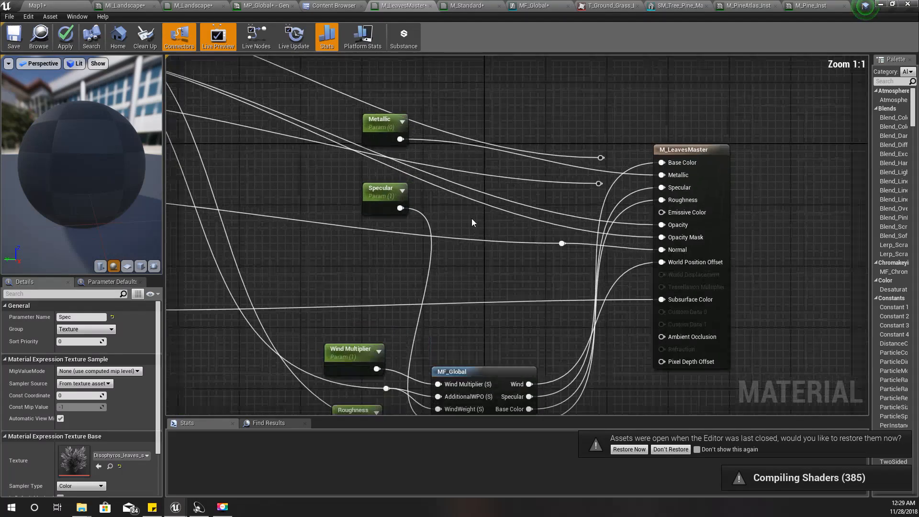
right_click_drag(472, 218, 472, 264)
left_click_drag(431, 174, 566, 167)
right_click_drag(514, 265, 499, 126)
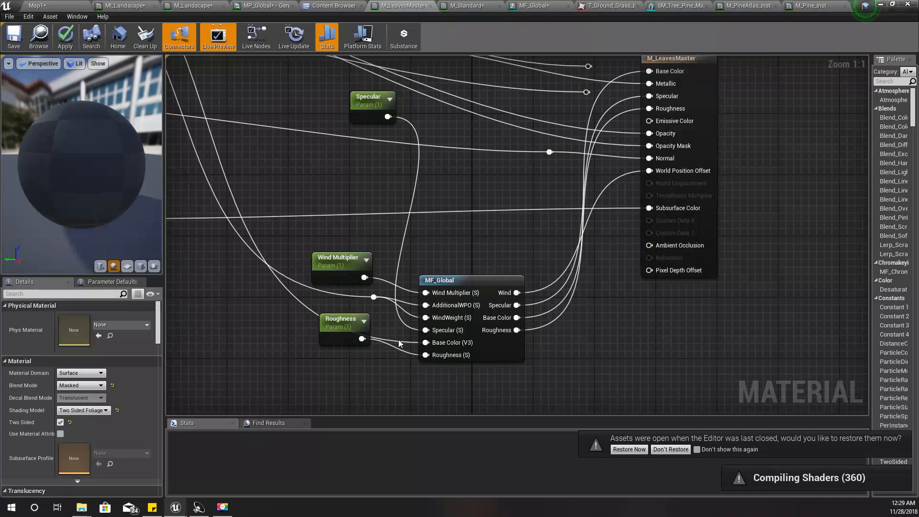
- Move the Roughness and Wind Multiplier parameters clear of the wires beside MF_Global and apply the M_LeavesMaster changes
right_click_drag(399, 344, 420, 264)
left_click_drag(367, 238, 360, 260)
left_click_drag(361, 183, 348, 188)
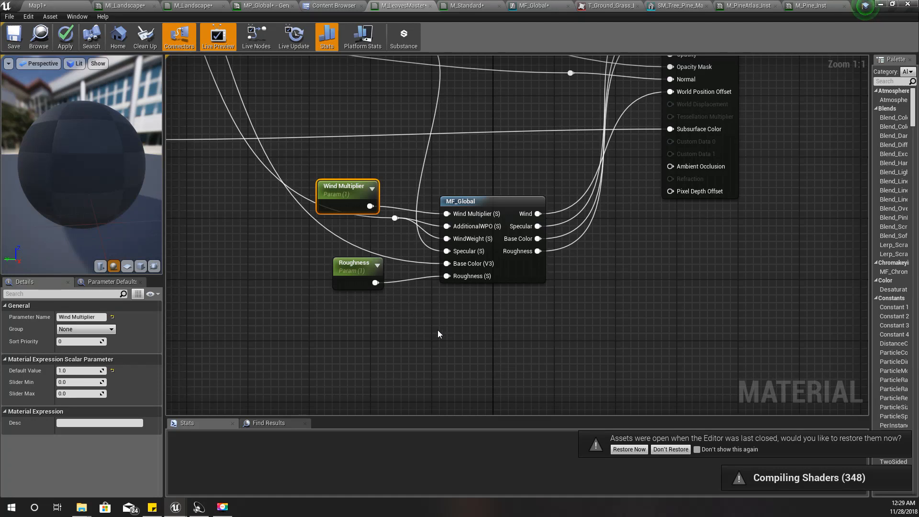
right_click_drag(438, 330, 391, 411)
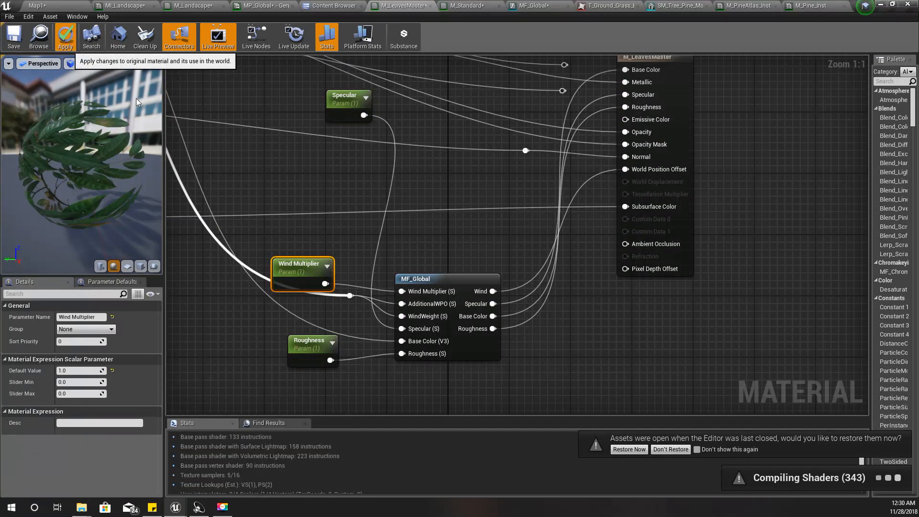
left_click(65, 37)
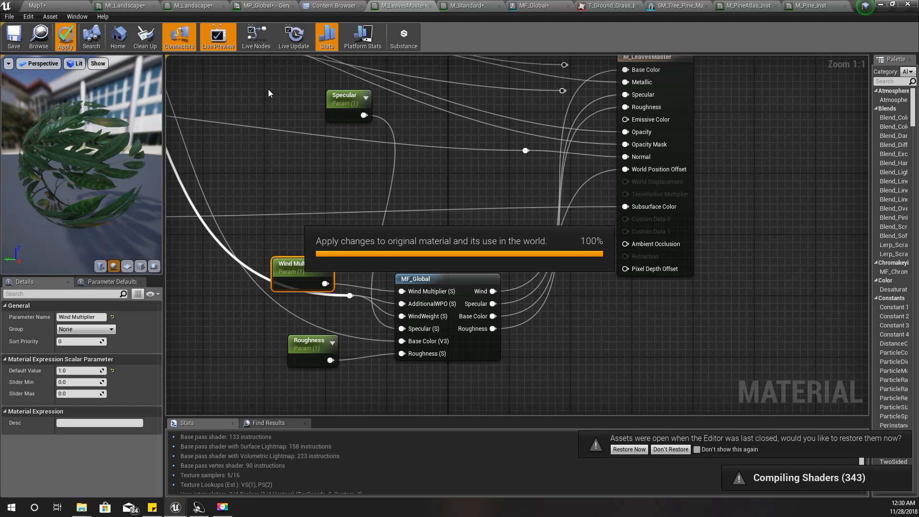
- In M_Standard, route the Base Color texture through MF_Global into the material's Base Color and apply the changes
left_click(463, 5)
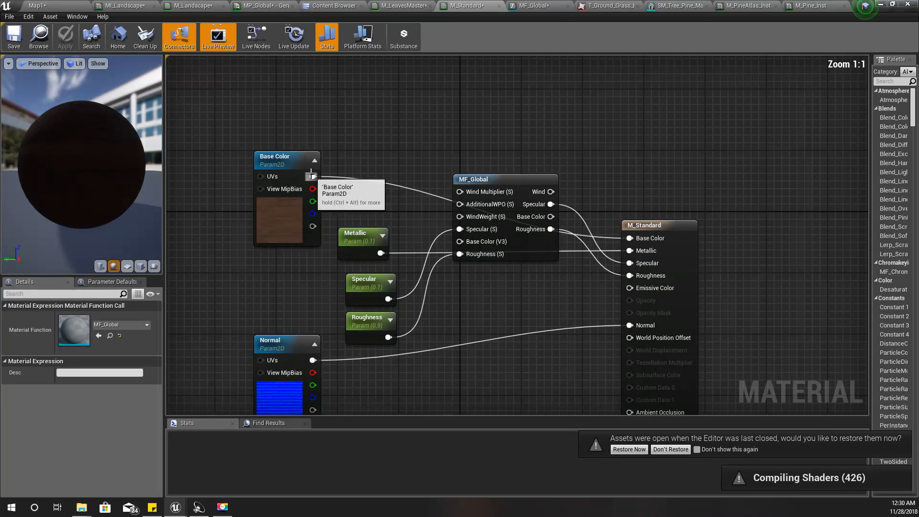
left_click_drag(313, 177, 459, 241)
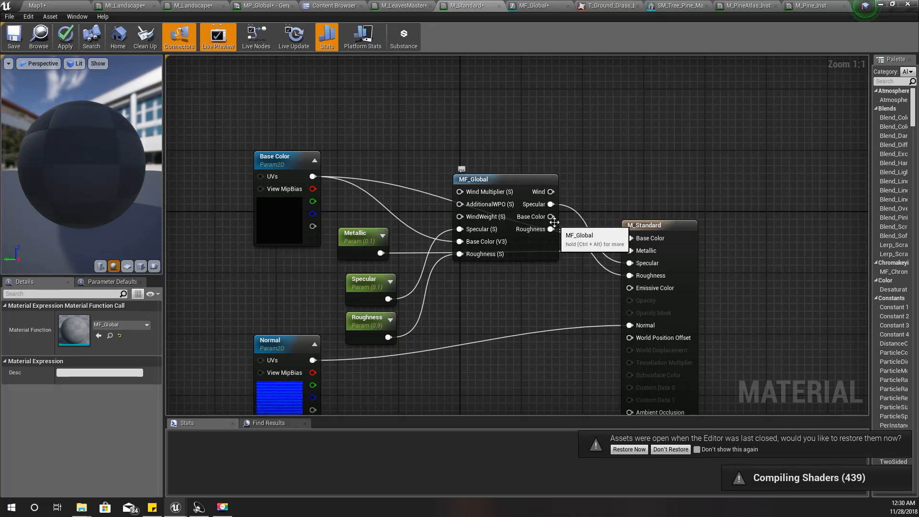
left_click_drag(551, 216, 630, 238)
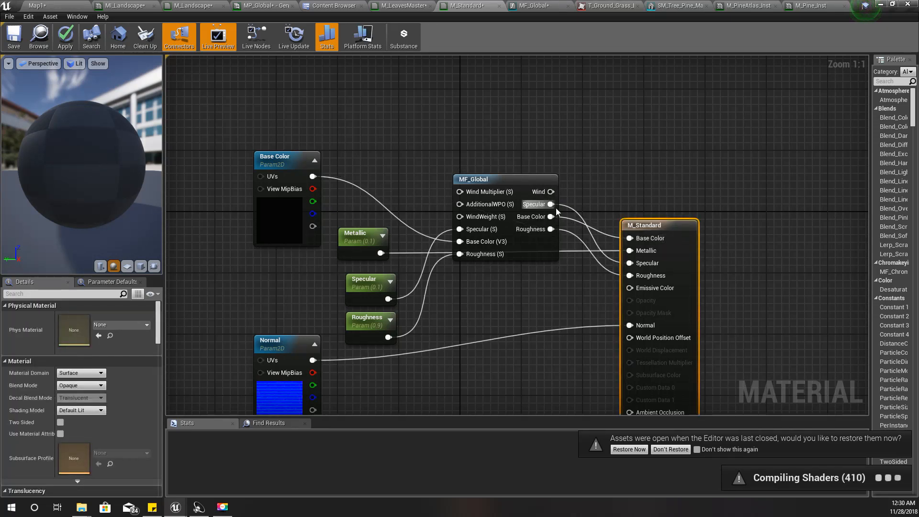
left_click(65, 37)
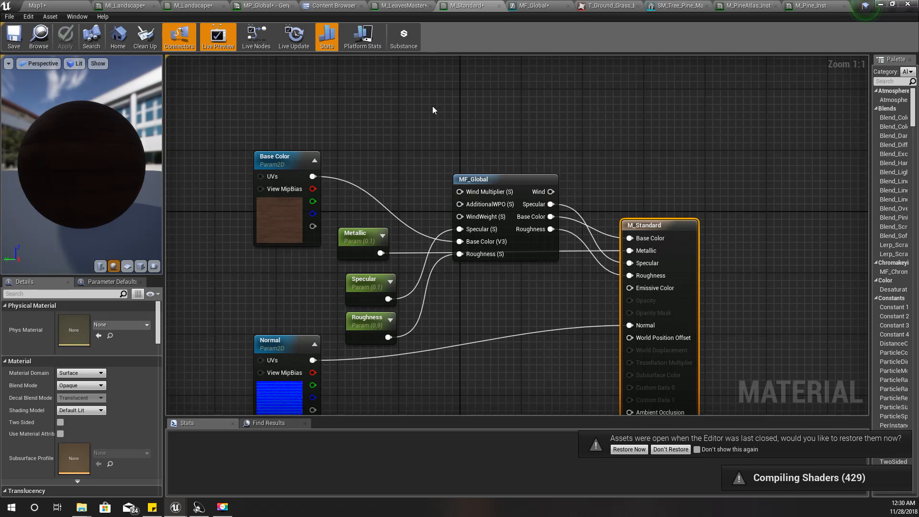
right_click_drag(433, 110, 407, 146)
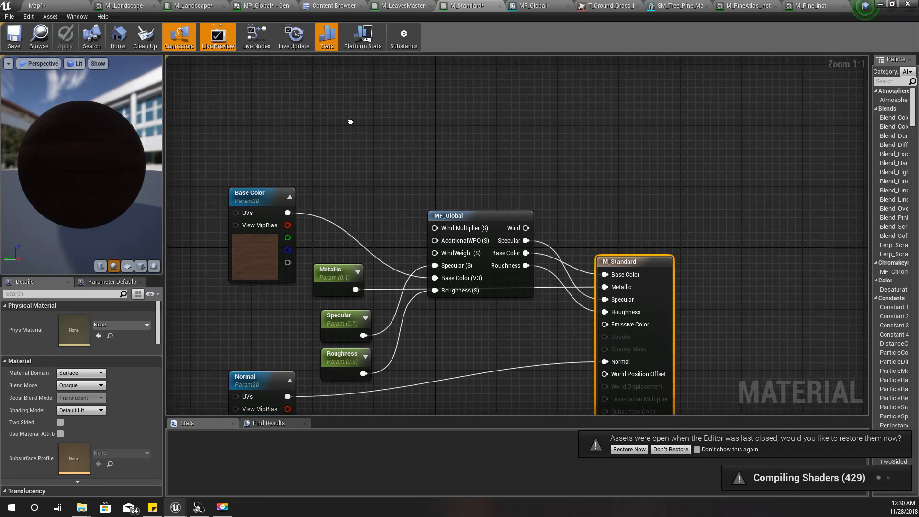
right_click_drag(350, 122, 367, 87)
mouse_move(367, 126)
right_mouse_down()
mouse_move(382, 128)
mouse_move(377, 136)
right_mouse_up()
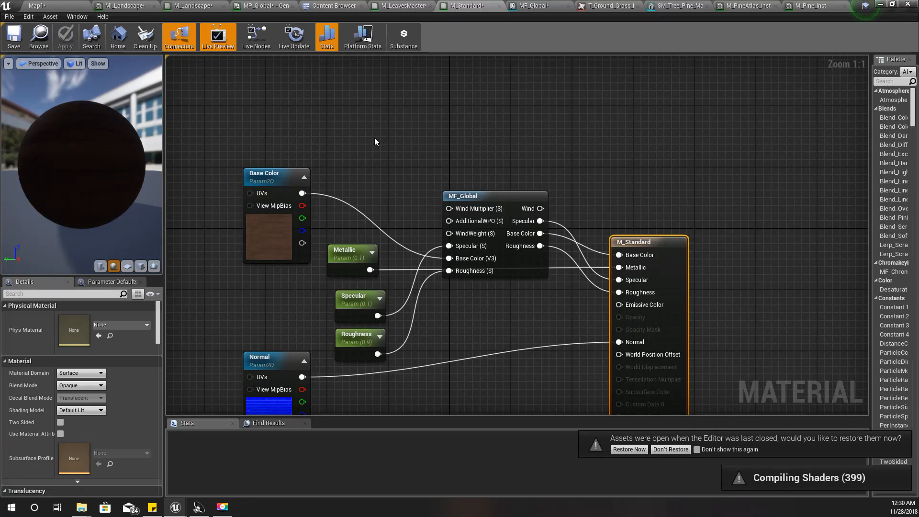
- In M_Landscape, route BreakMaterialAttributes' BaseColor through MF_Global into the brightness Multiply's A input, reposition the Multiply, and apply the changes
left_click(182, 5)
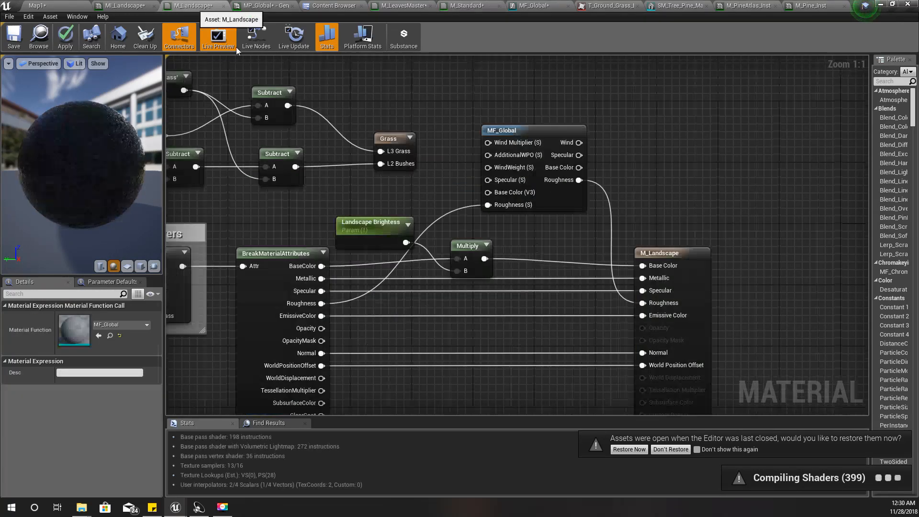
right_click_drag(406, 198, 442, 179)
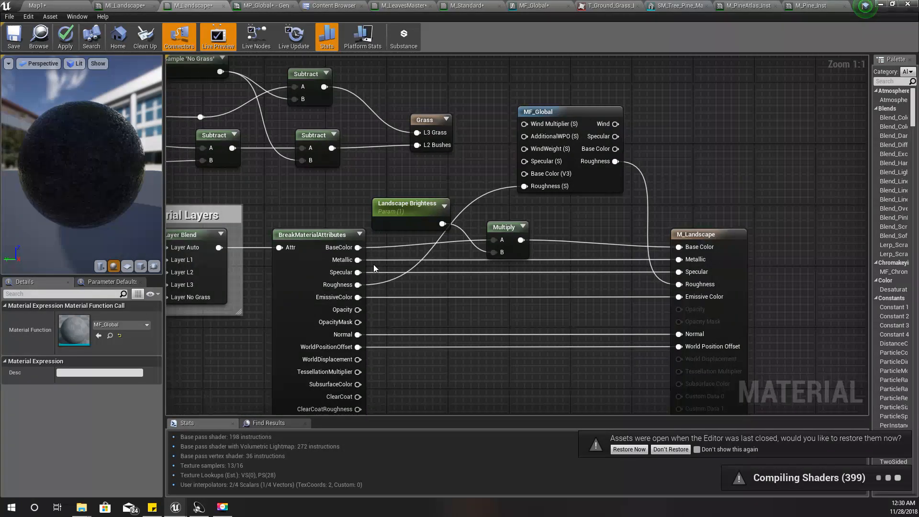
key("ctrl+z")
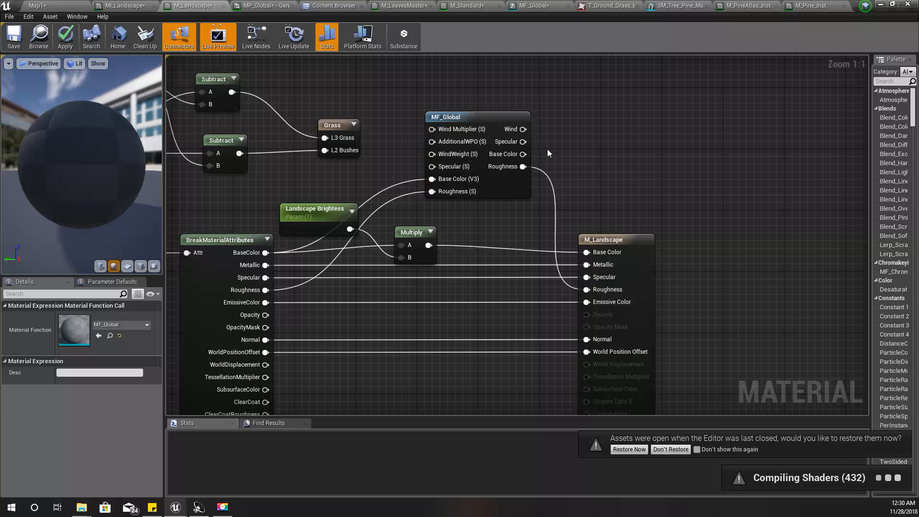
left_click_drag(523, 154, 474, 230)
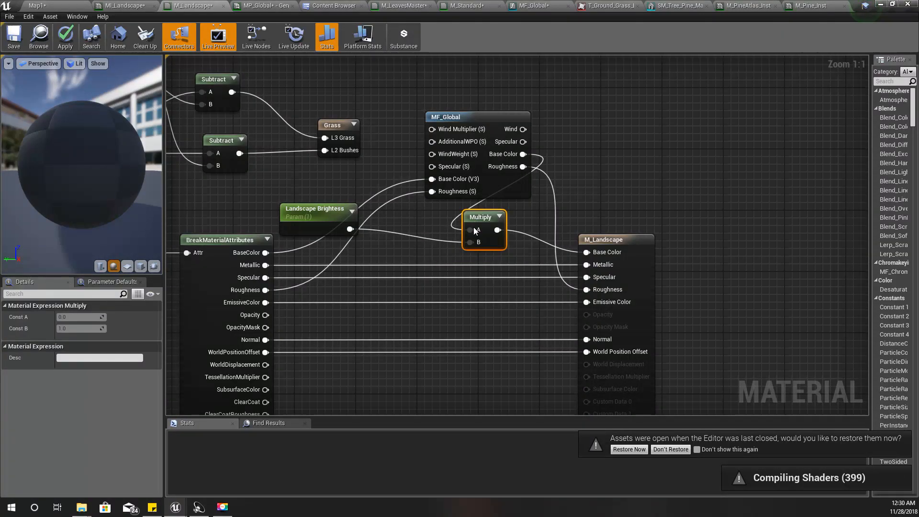
left_click(62, 45)
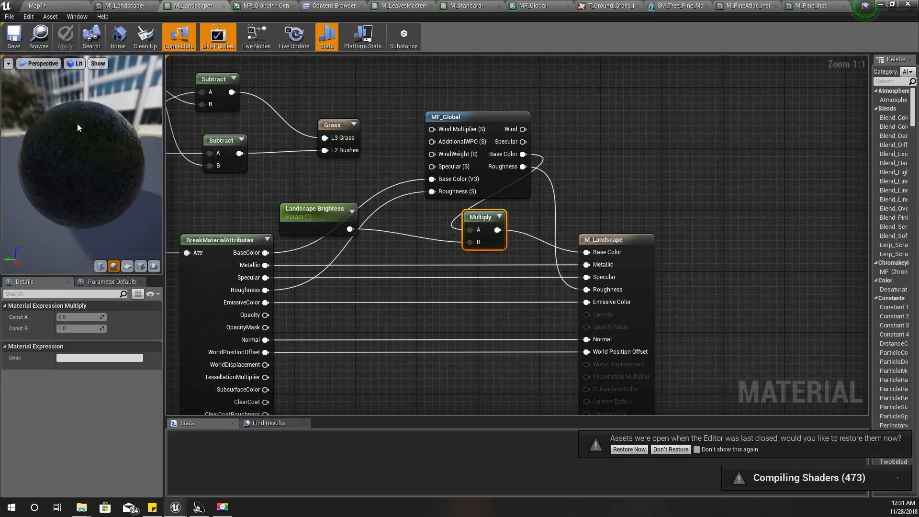
- Look over the landscape in Map1 and open the SM_Tree_Pine_Mature_A foliage mesh to inspect its materials
left_click(60, 5)
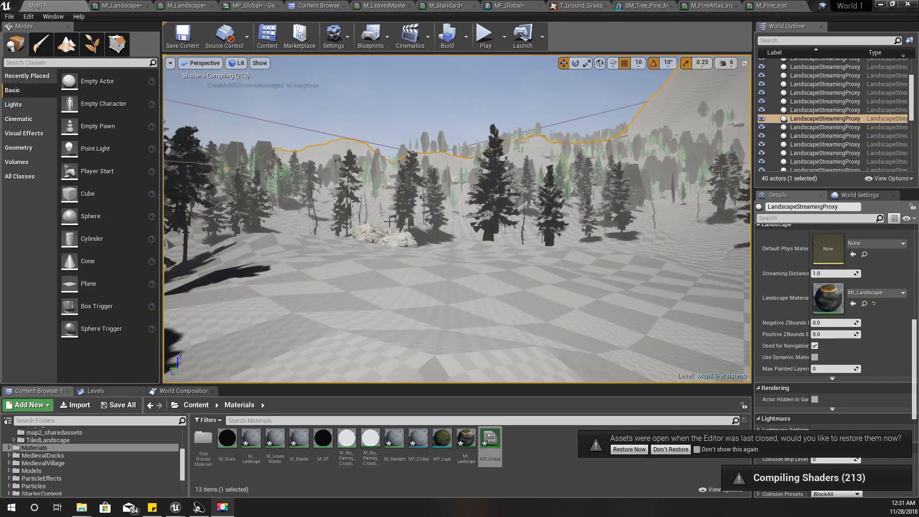
right_click_drag(457, 218, 320, 211)
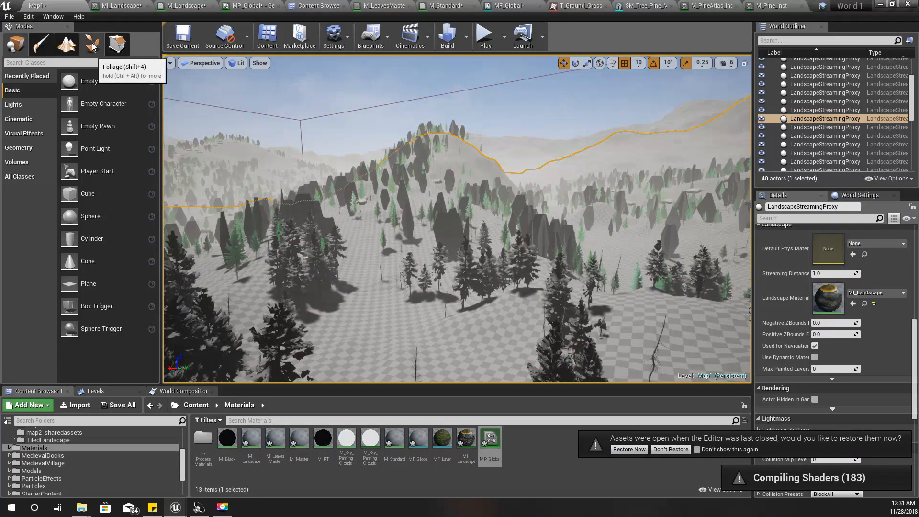
left_click(92, 44)
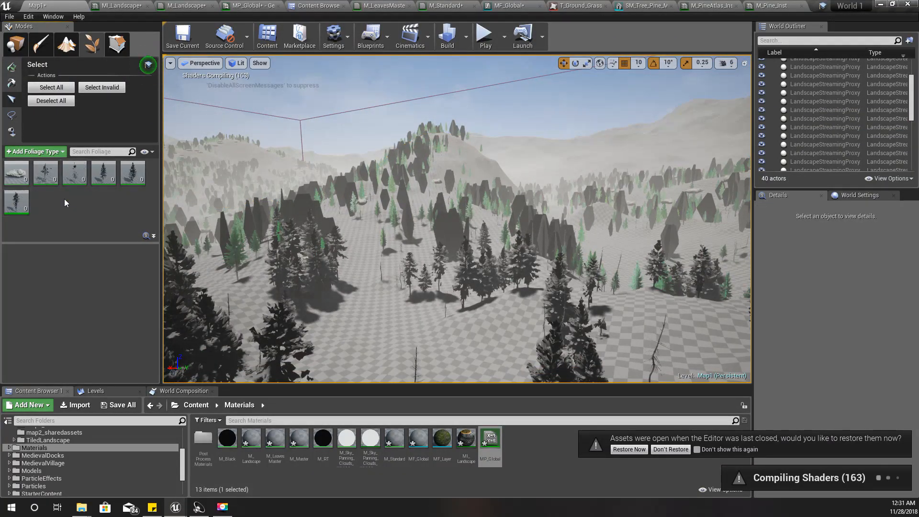
left_click(102, 179)
double_click(81, 272)
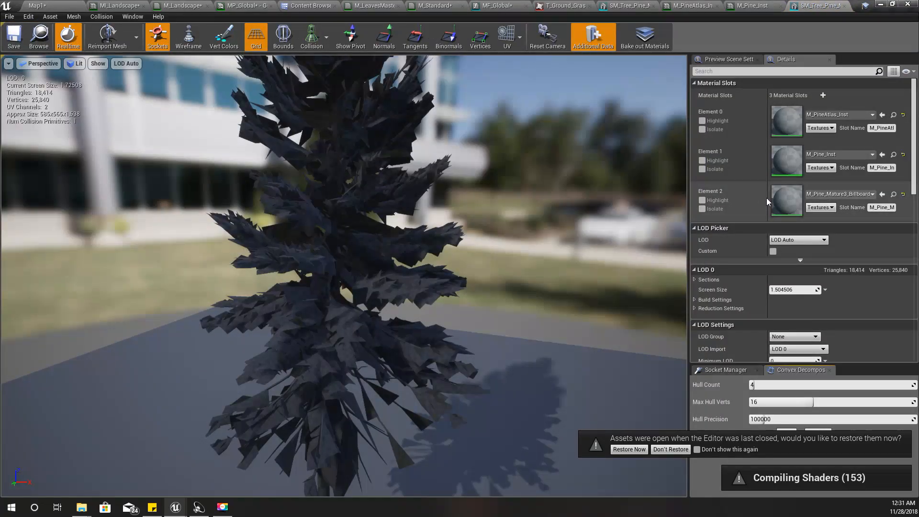
scroll(430, 257, "down", 10)
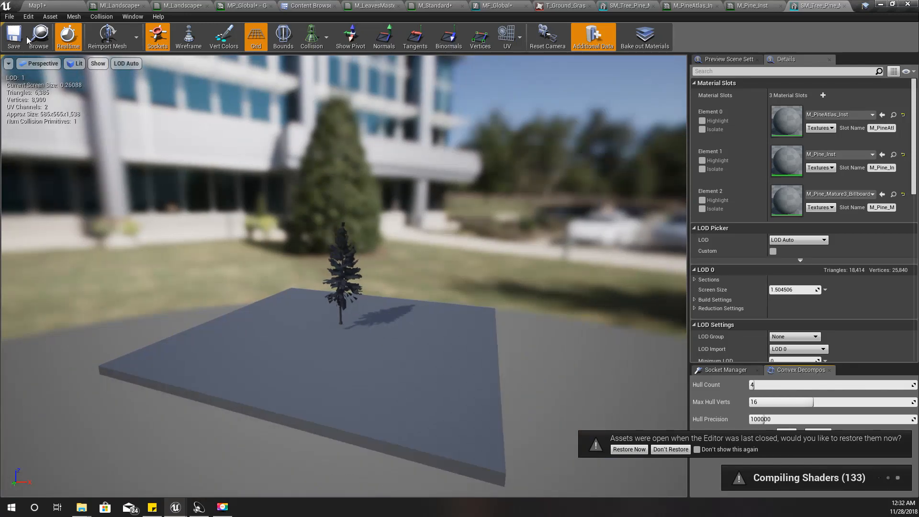
- Return to Map1's foliage types and open the SM_Tree_Pine_Old mesh to inspect the whole tree and its materials
left_click(37, 6)
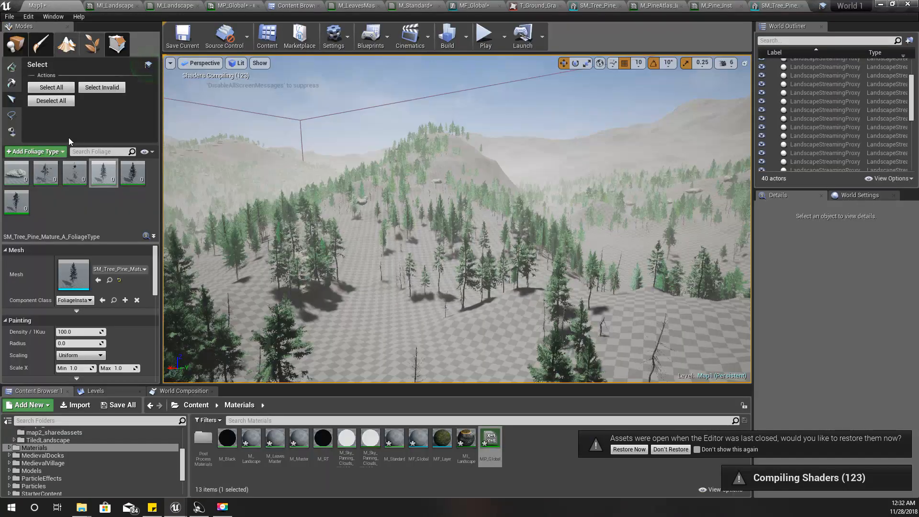
left_click(103, 173)
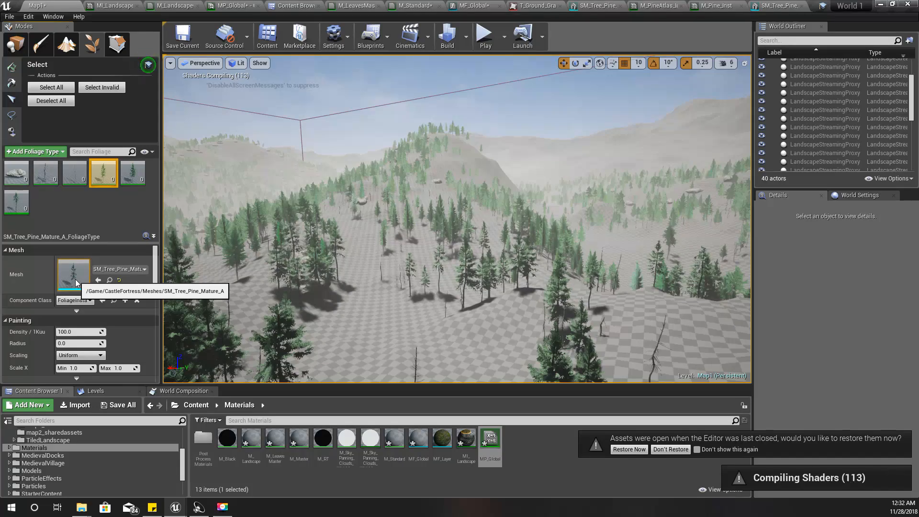
left_click(16, 201)
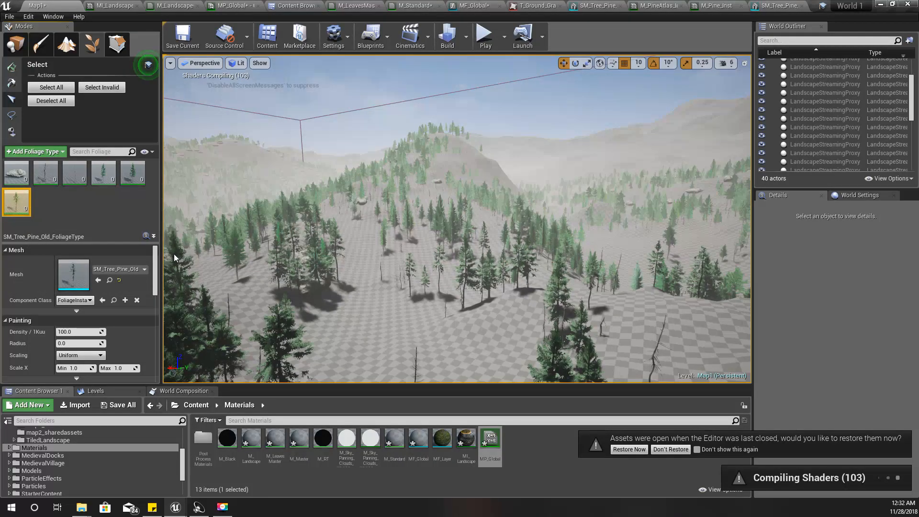
double_click(73, 274)
scroll(617, 194, "down", 5)
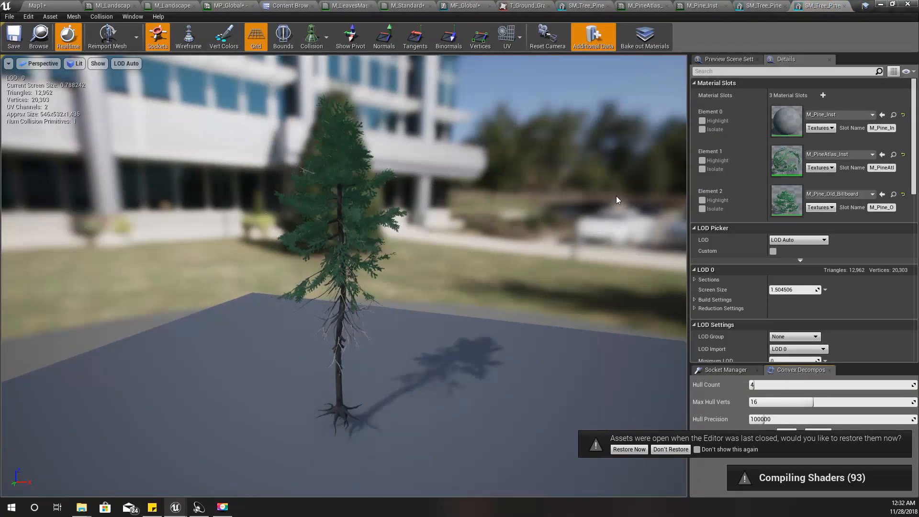
- Open the M_Pine_Old_Billboard material to check its parent, and return to Map1 to view the trees and grass at ground level
double_click(795, 203)
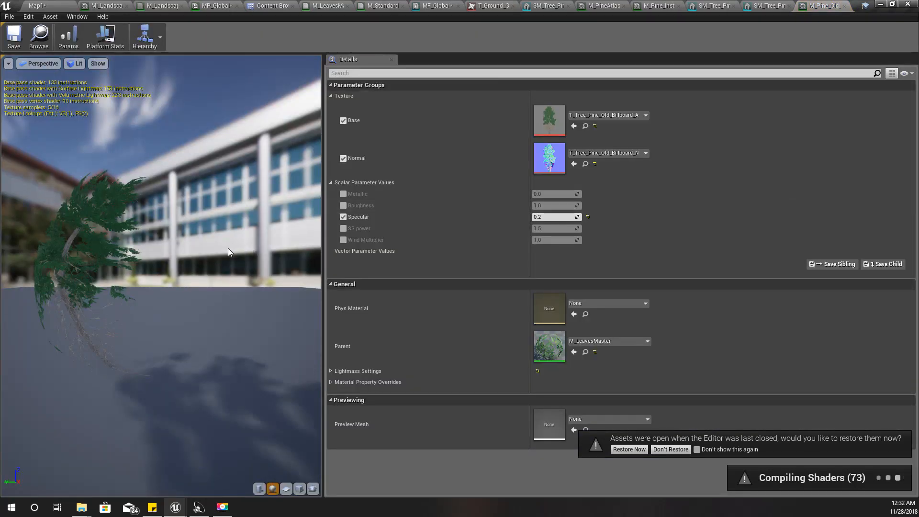
left_click(54, 5)
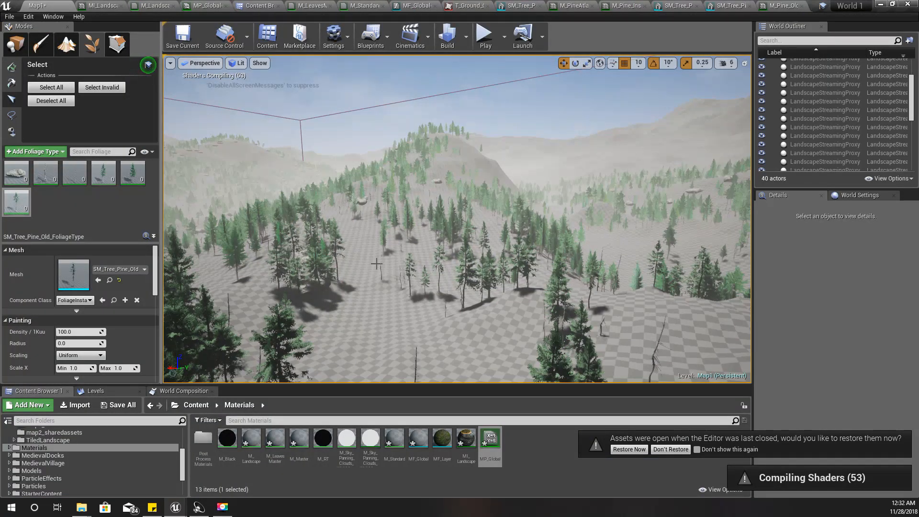
right_click_drag(422, 275, 403, 273)
key("w")
key("w")
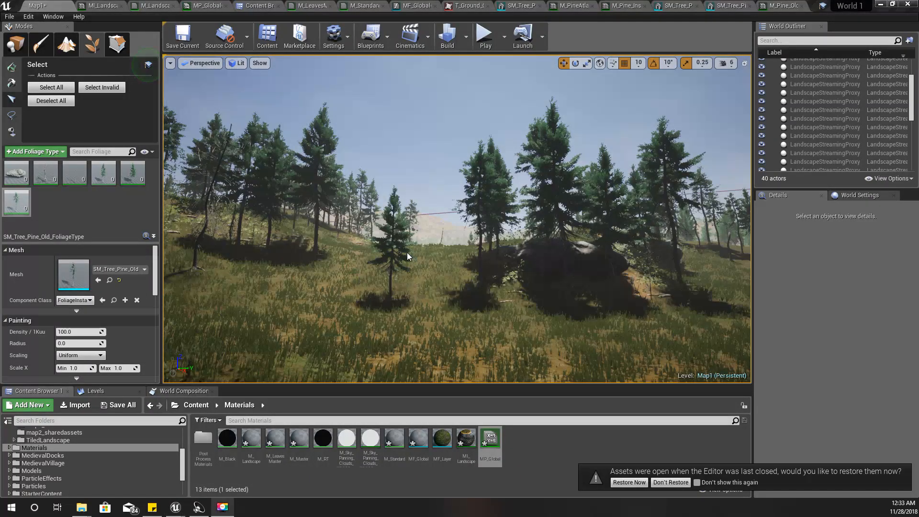
right_click_drag(409, 257, 406, 252)
key("w")
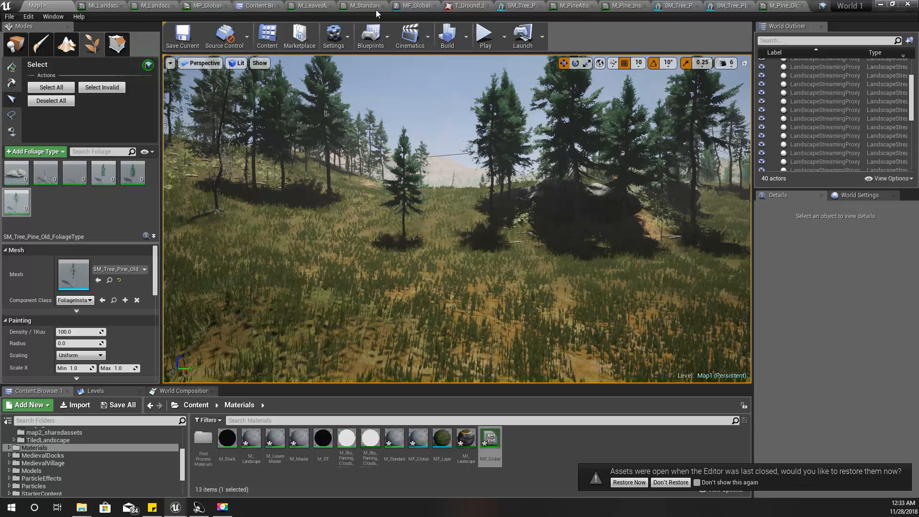
- Detach MP_Global into a small floating window over the full-screen level view, with the snow parameters in sight
left_click(195, 6)
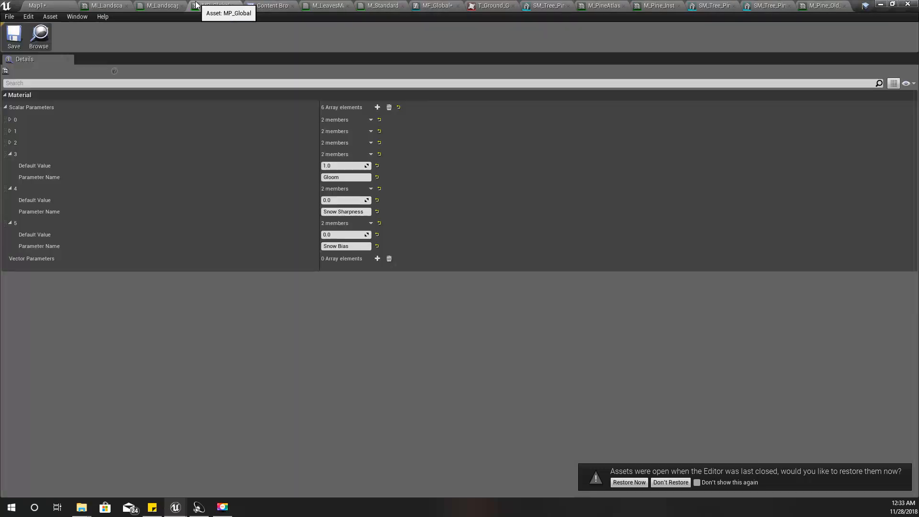
left_click_drag(215, 6, 116, 275)
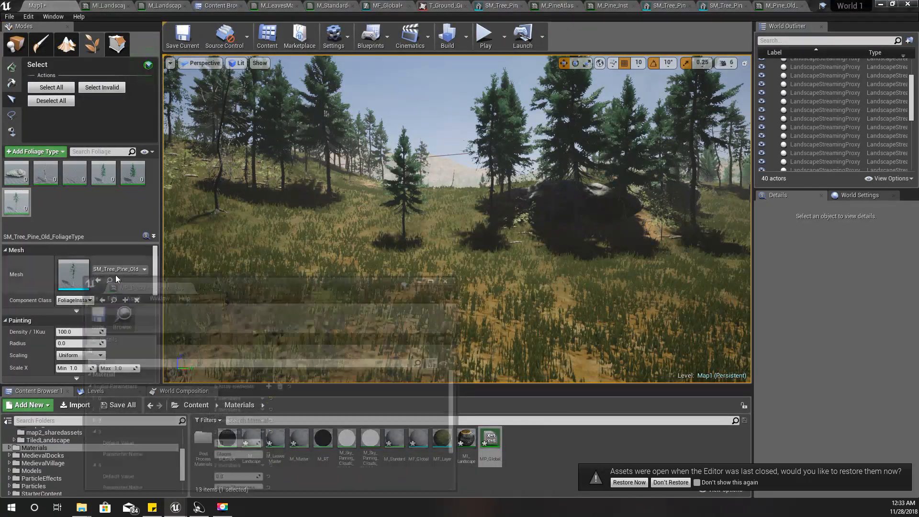
right_click_drag(324, 208, 335, 212)
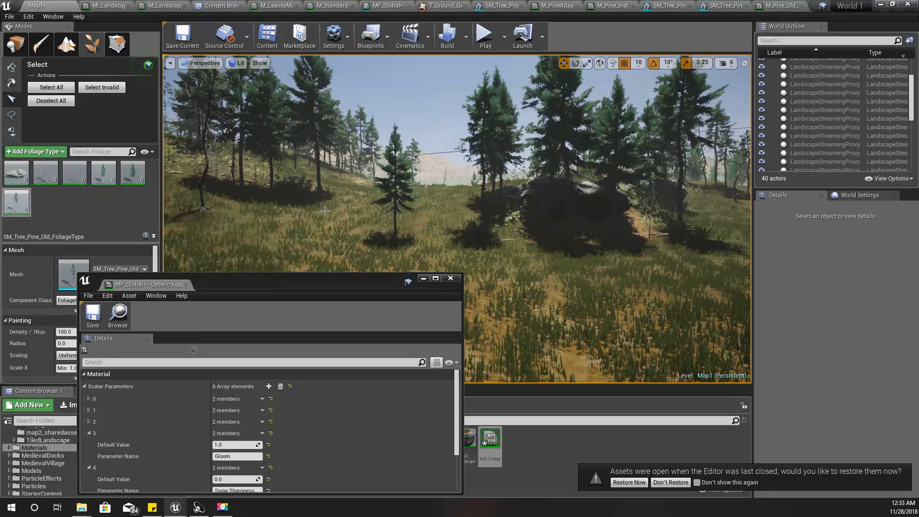
key("F11")
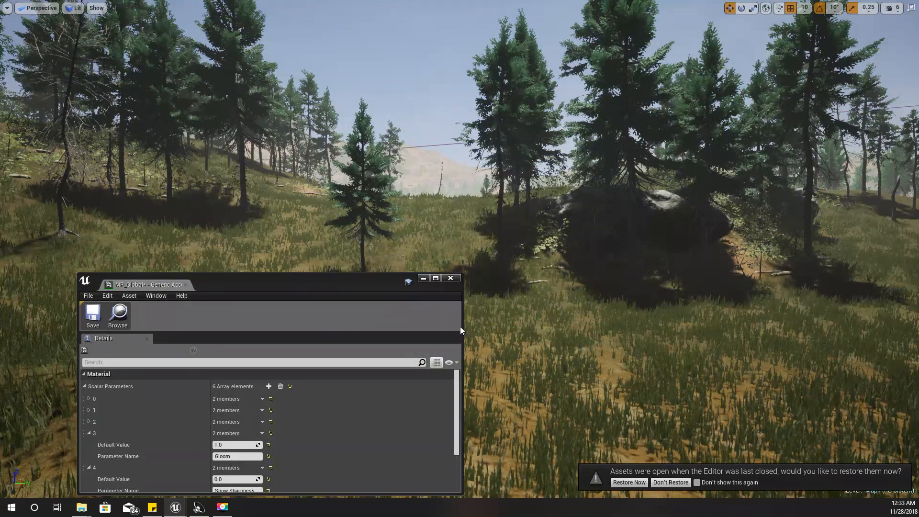
left_click_drag(460, 327, 308, 336)
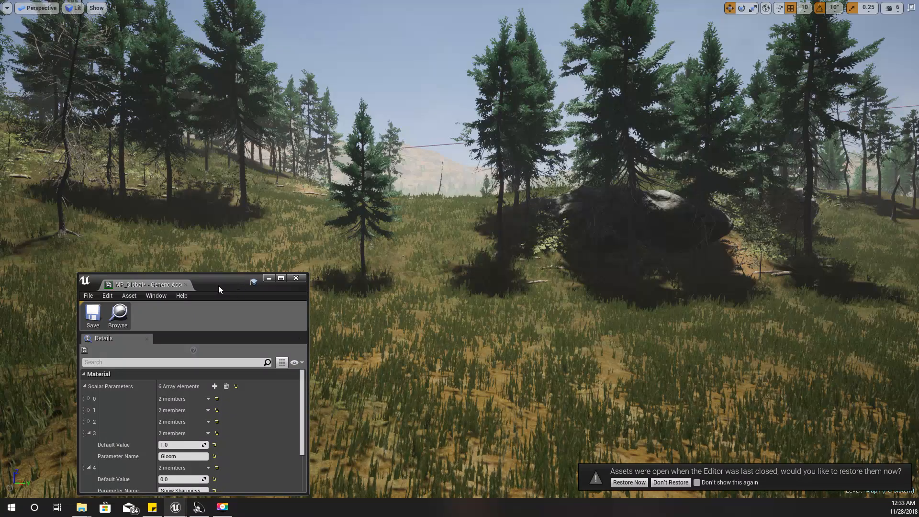
left_click_drag(218, 285, 145, 270)
scroll(158, 419, "down", 3)
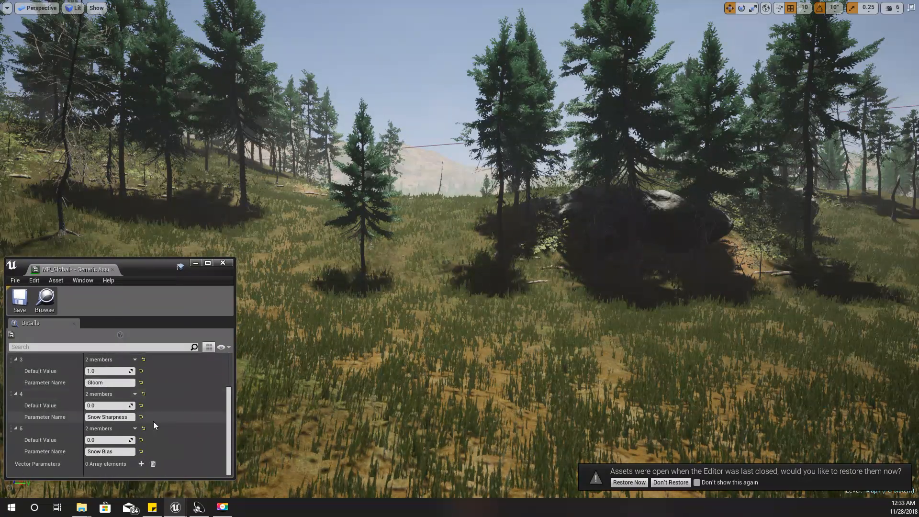
- Set MP_Global's Snow Sharpness default value to 1 and Snow Bias to 2
left_click(103, 406)
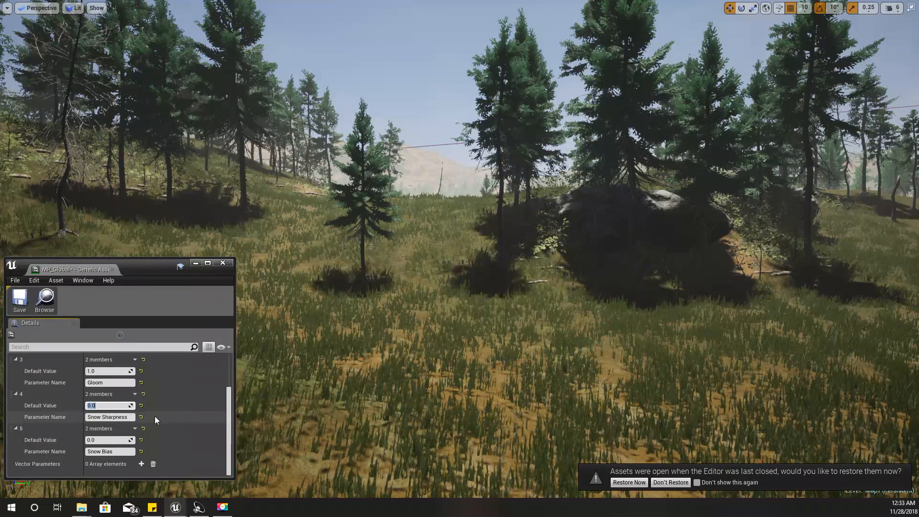
type("1")
key("Return")
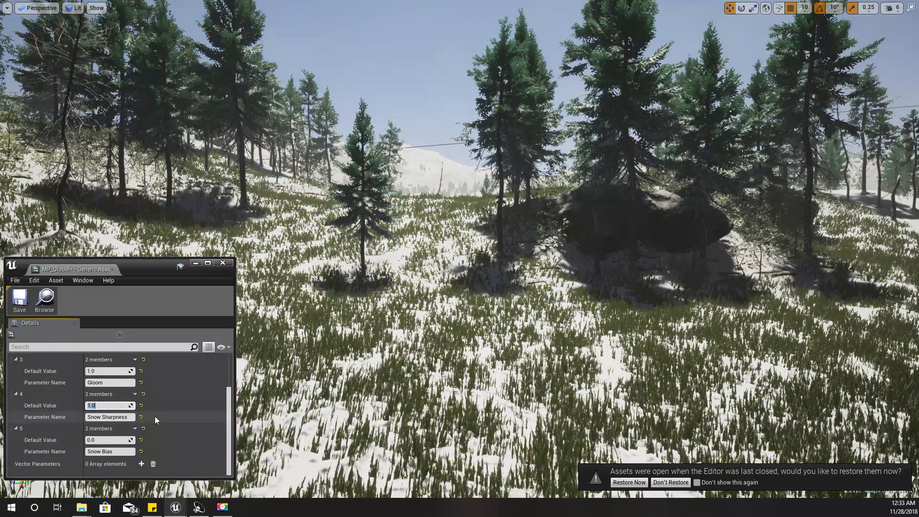
left_click(102, 440)
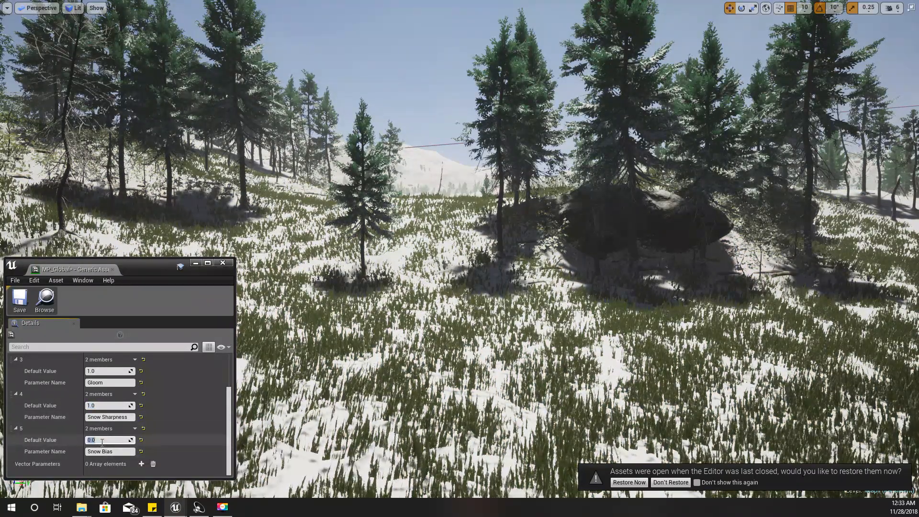
type("2")
key("Return")
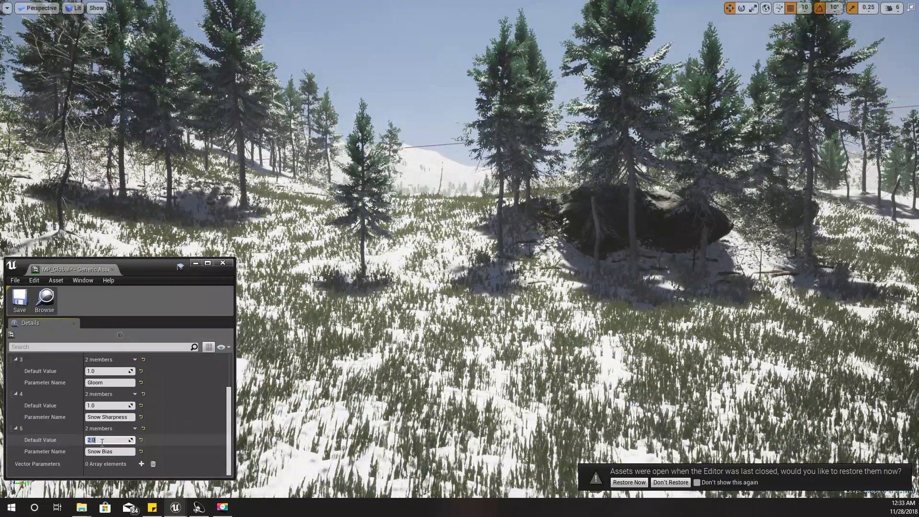
- Raise Snow Sharpness to about 2.2 and Snow Bias to about 4.39, and inspect the snow on the grass, trees and mountains
mouse_move(104, 405)
left_mouse_down()
mouse_move(139, 406)
mouse_move(112, 405)
left_mouse_up()
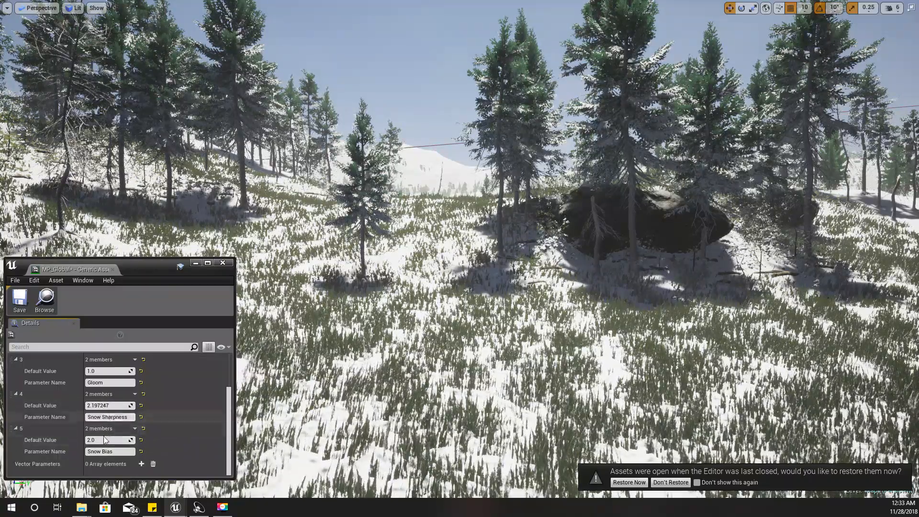
left_click_drag(97, 440, 125, 440)
right_click_drag(335, 335, 498, 309)
key("w")
key("w")
key("w")
key("w")
key("a")
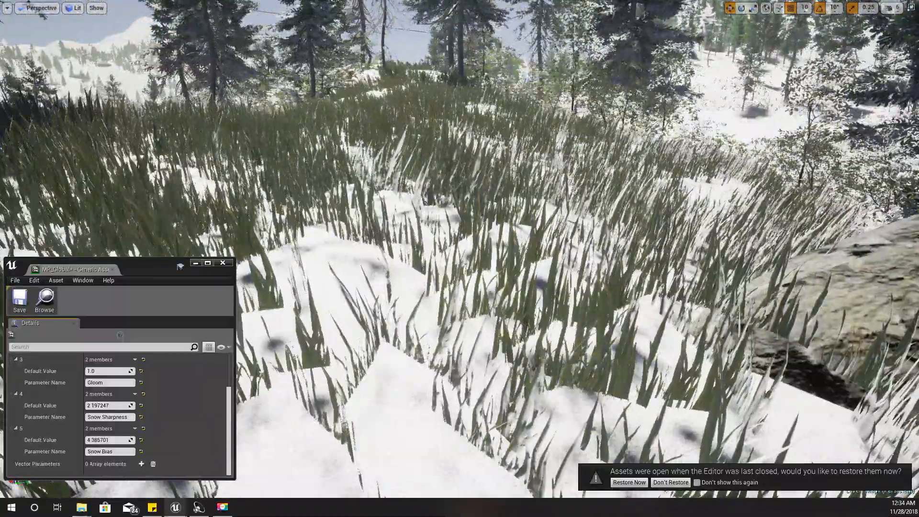
mouse_move(460, 258)
right_mouse_down()
mouse_move(591, 225)
mouse_move(210, 235)
right_mouse_up()
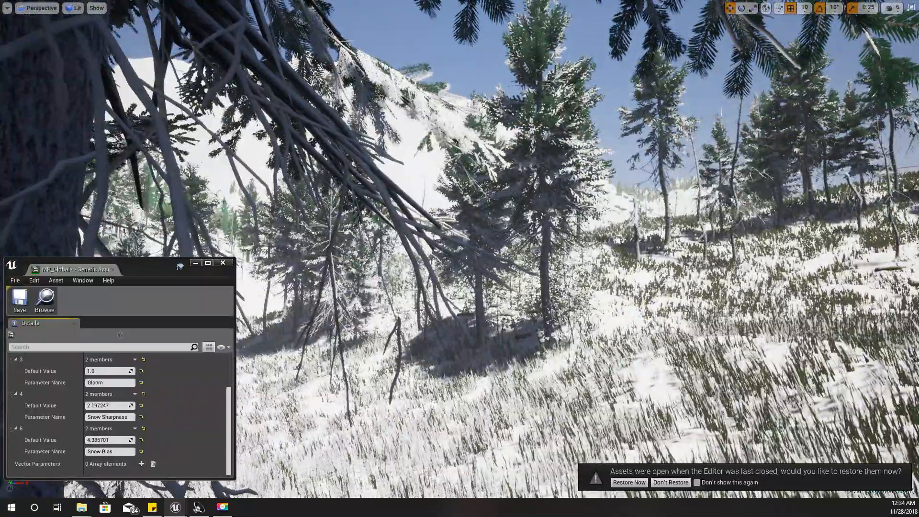
right_click_drag(664, 323, 531, 316)
- Reset both Snow Sharpness and Snow Bias to 0
left_click(111, 405)
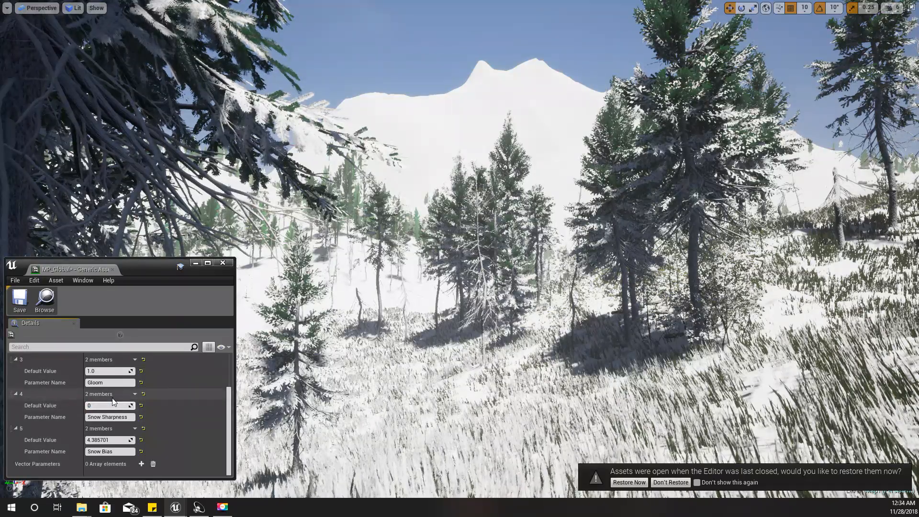
left_click(107, 437)
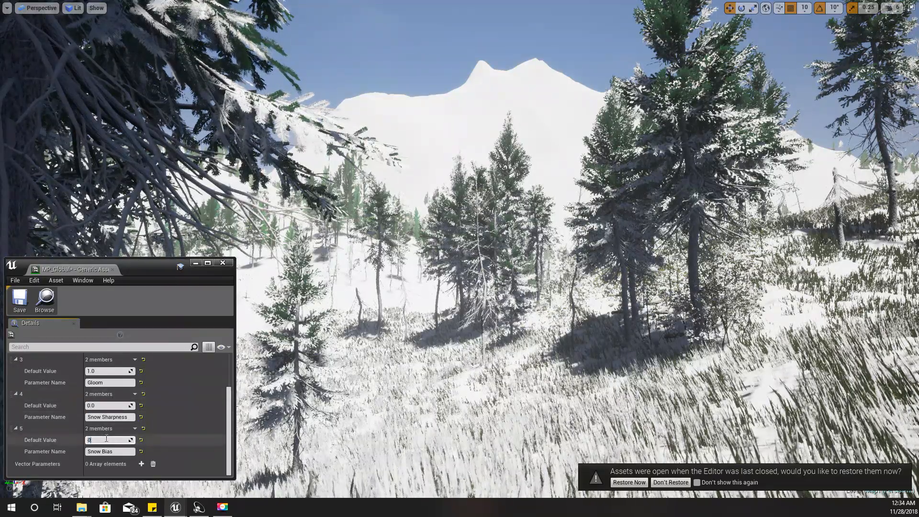
type("0")
key("Return")
- With the grassy hill in close view, set Snow Sharpness to 1 and Snow Bias to 12
right_click_drag(459, 259, 599, 259)
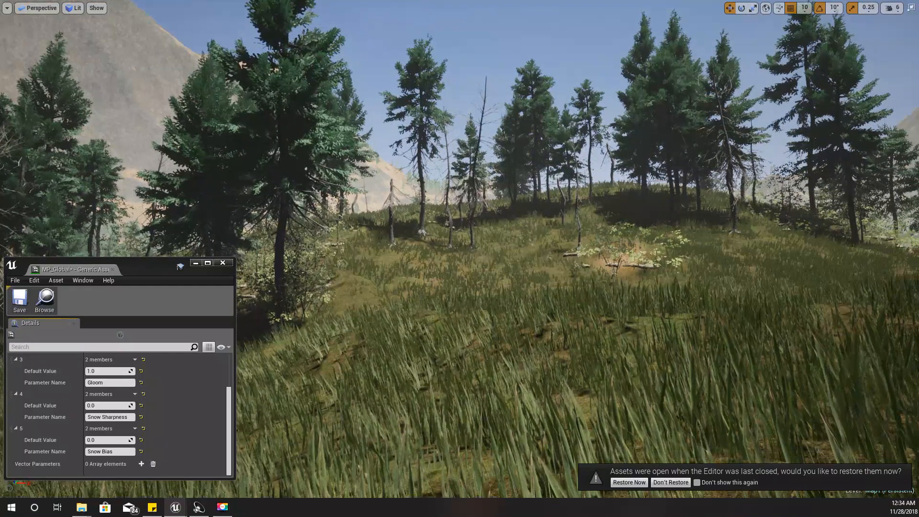
right_click_drag(543, 320, 611, 421)
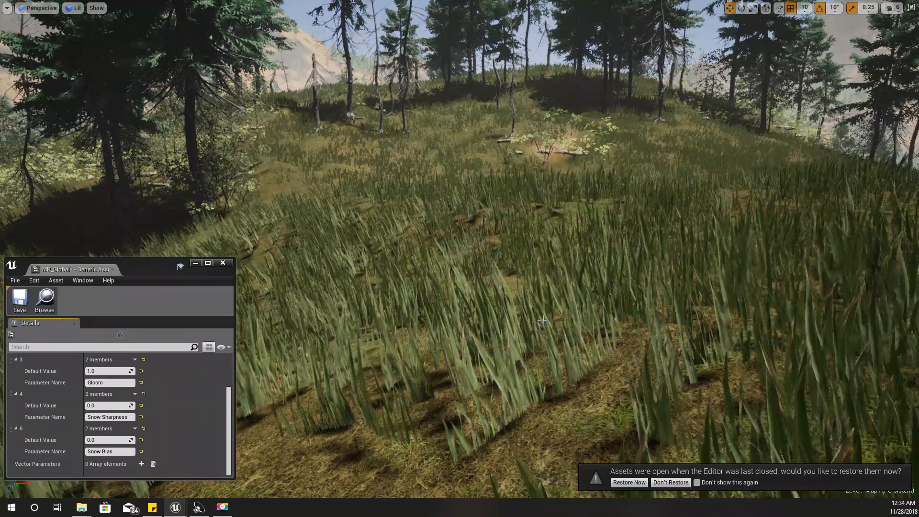
left_click(104, 406)
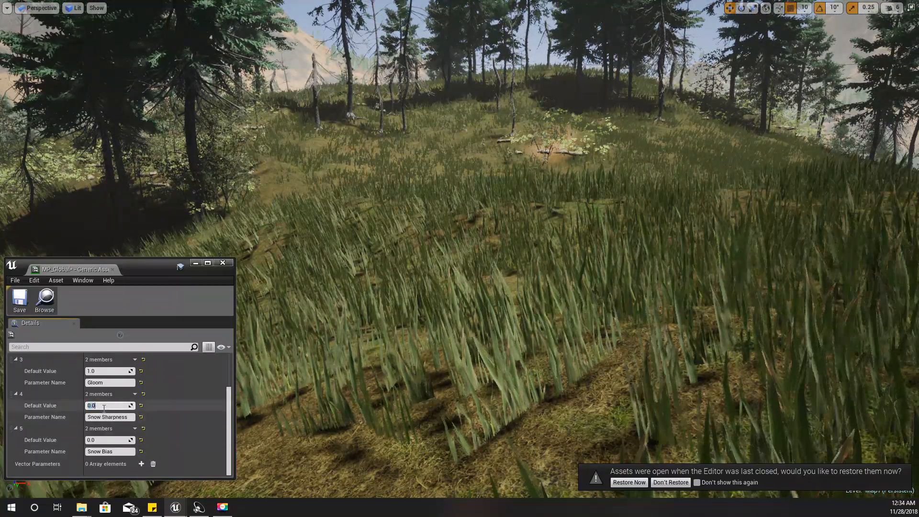
type("1")
key("Return")
left_click(108, 440)
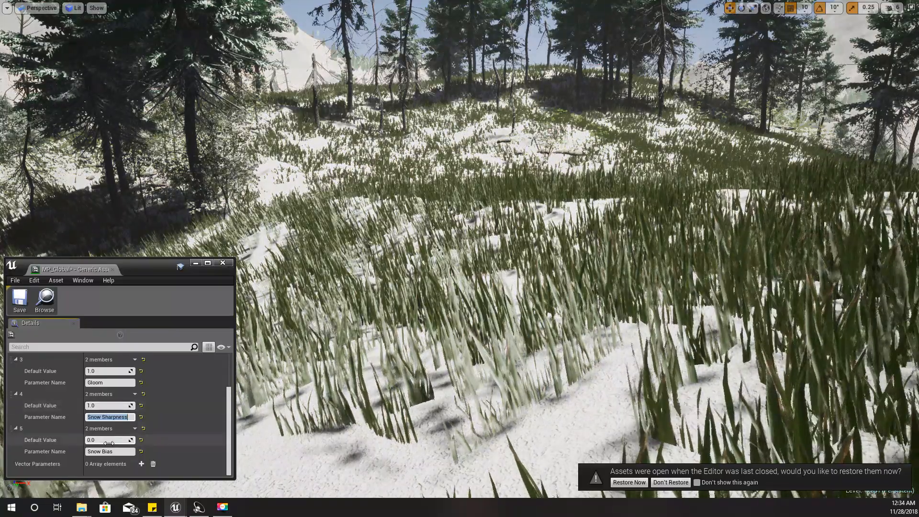
type("12")
key("Return")
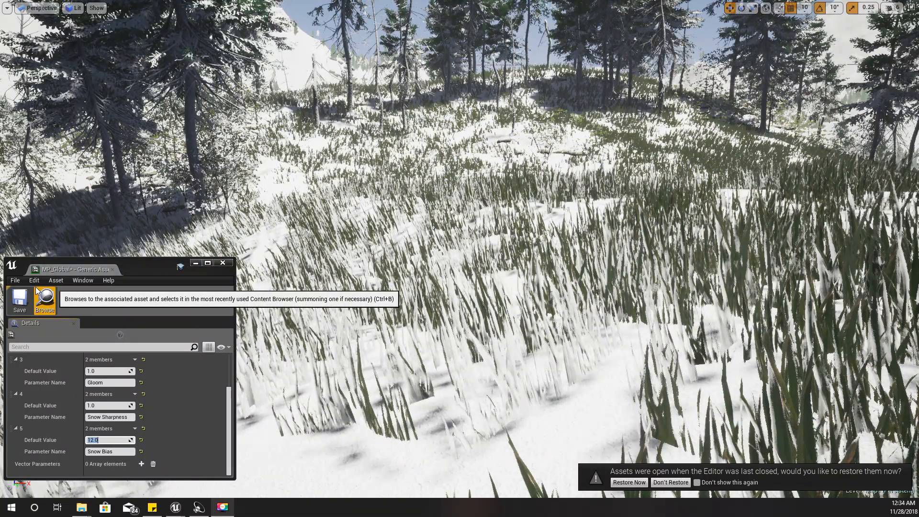
- Set Snow Bias to 2 and Snow Sharpness to 2 while viewing the trees on the hill
right_click_drag(415, 326, 387, 278)
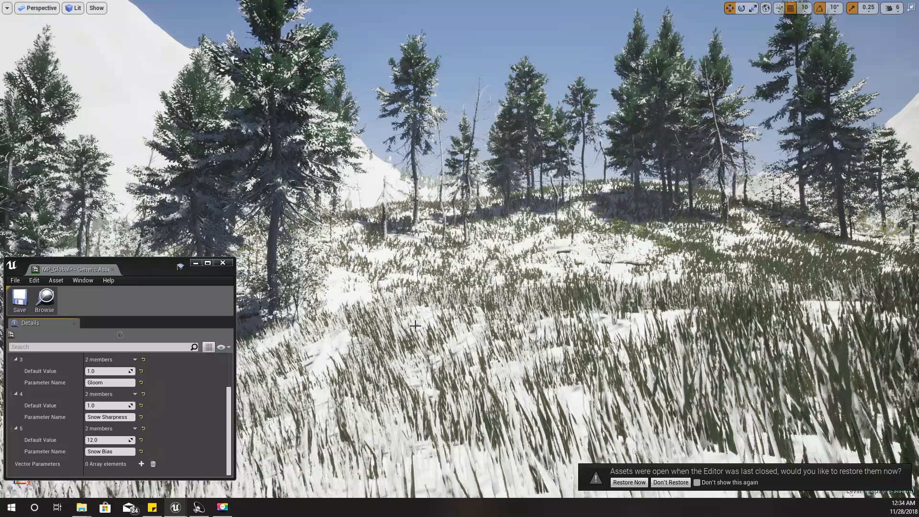
left_click(105, 441)
type("2")
key("Return")
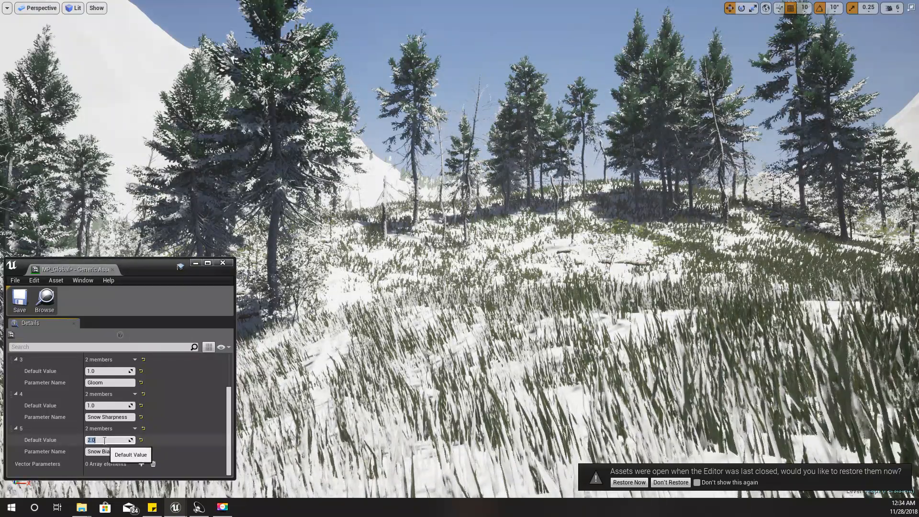
left_click(105, 405)
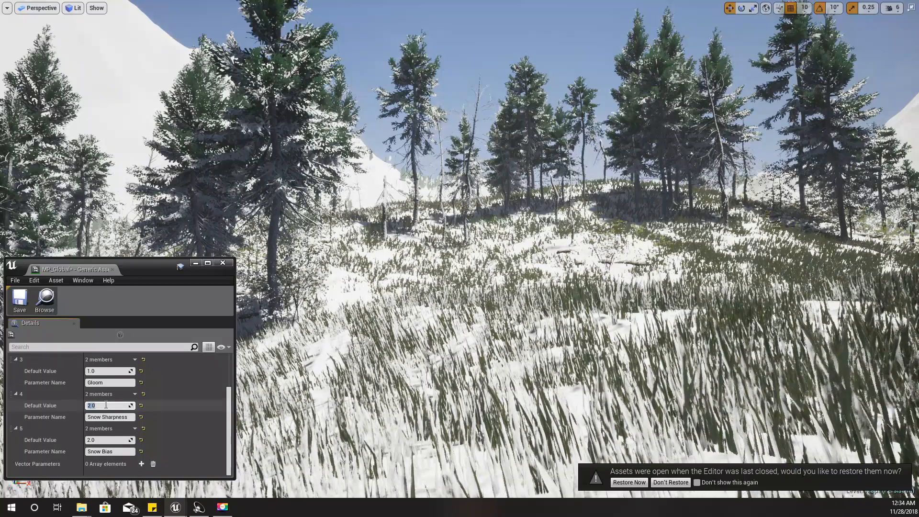